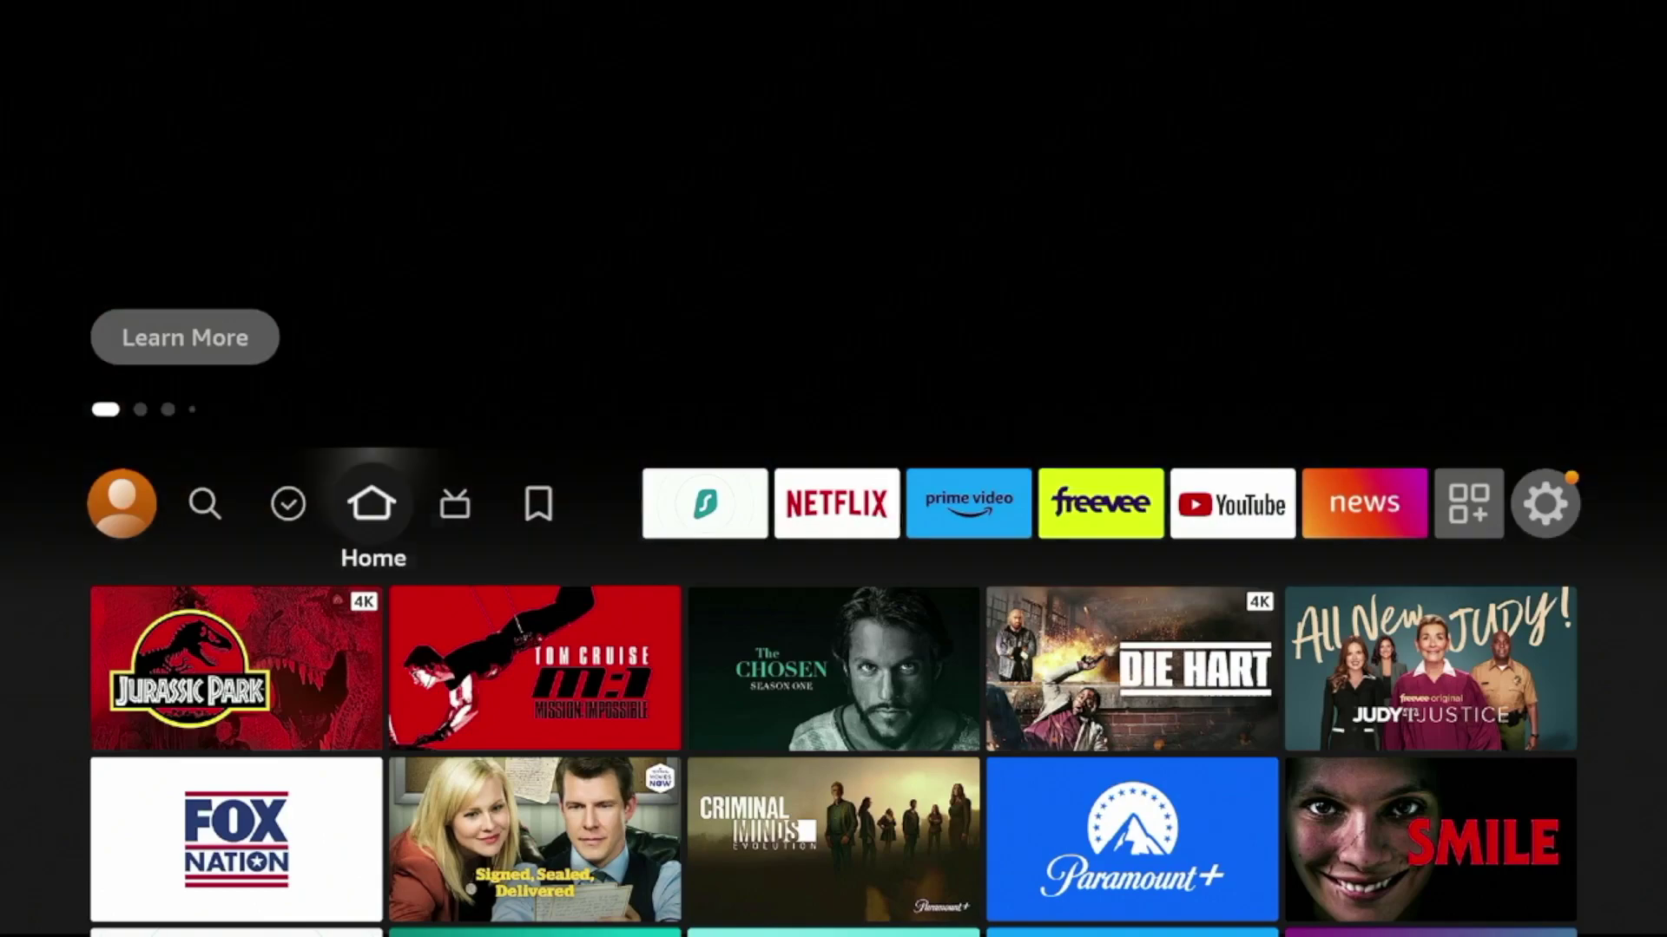
Launch Surfshark VPN from the home row and browse its sidebar sections and Fastest location
key(Right)
key(Return)
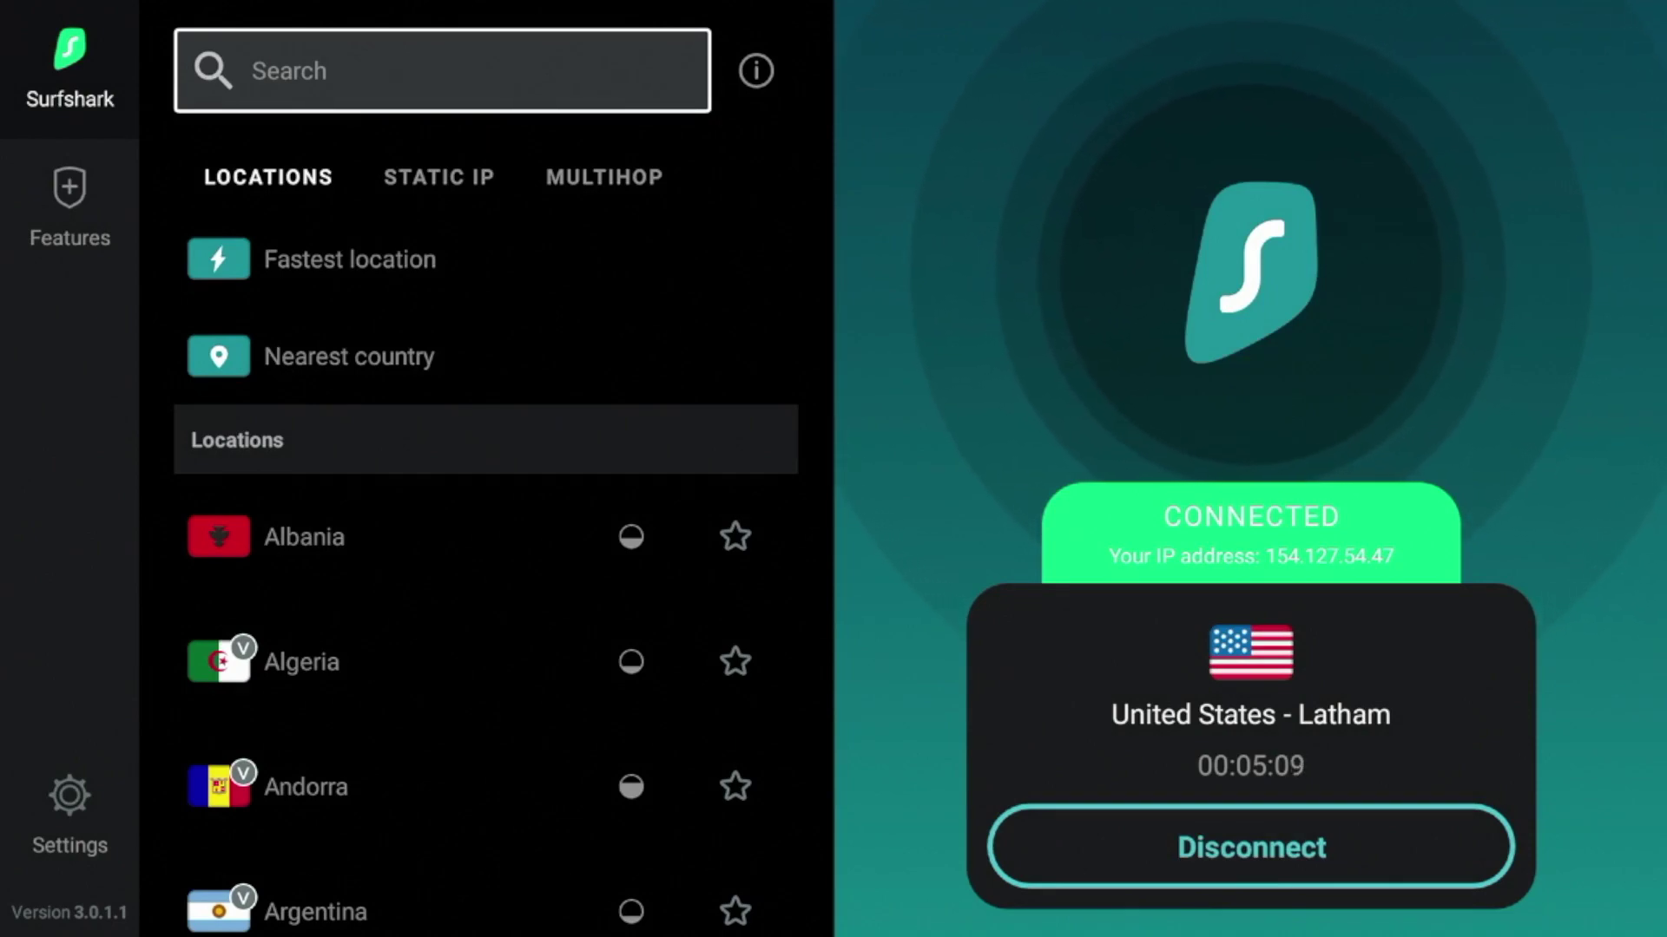
key(Left)
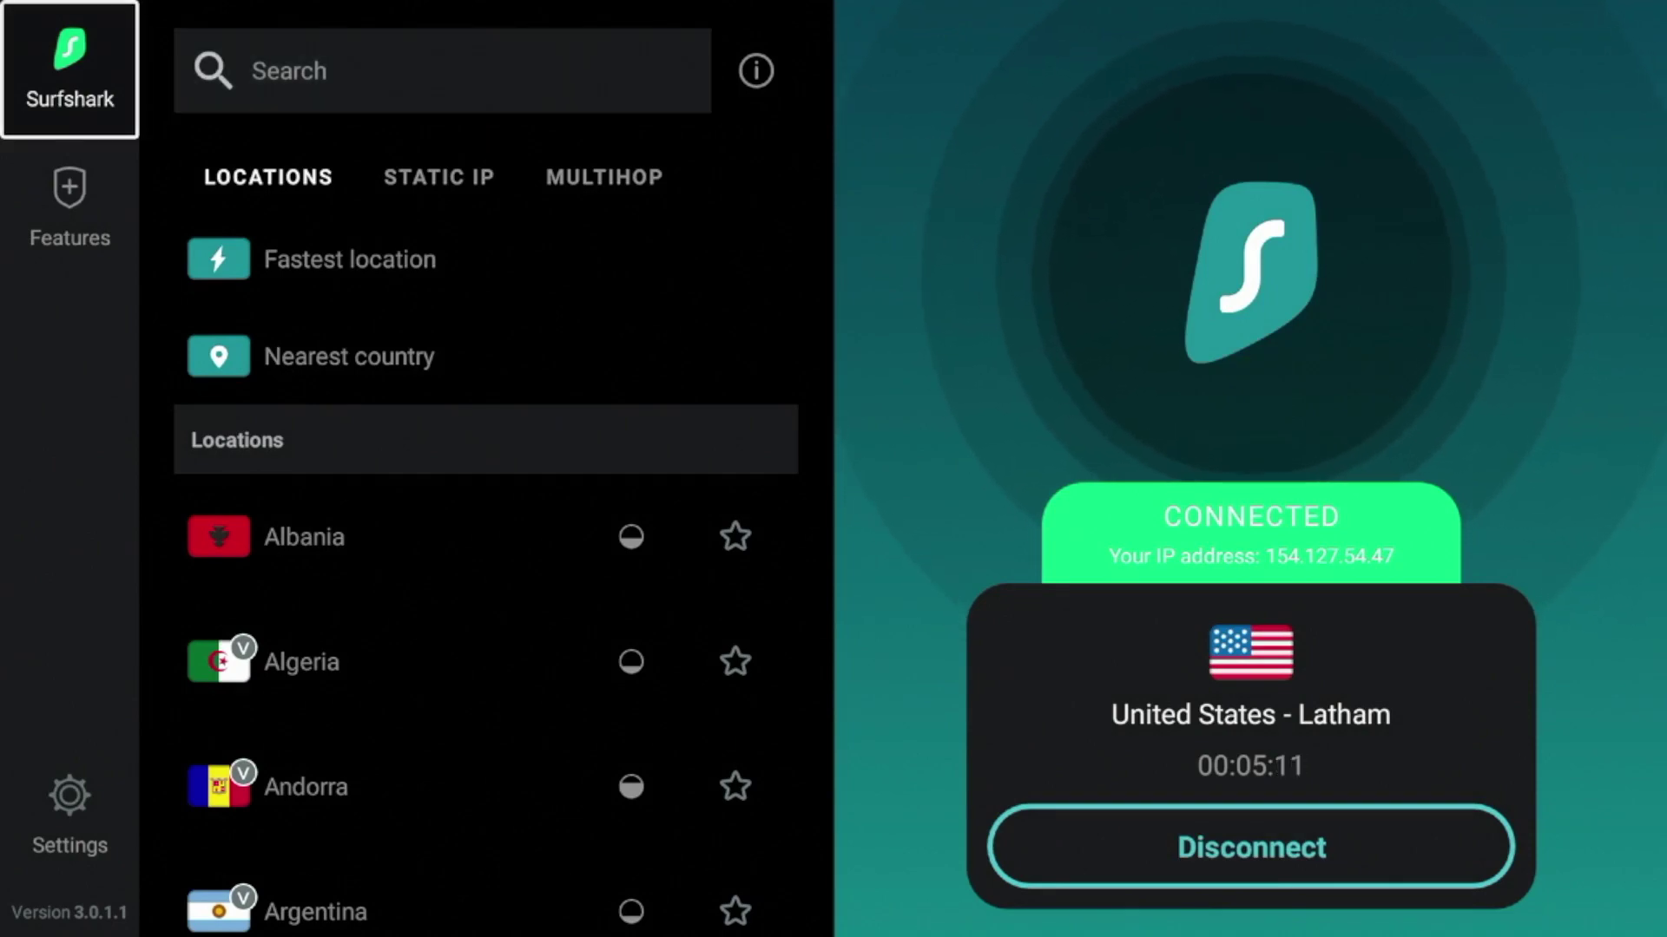
key(Down)
key(Down)
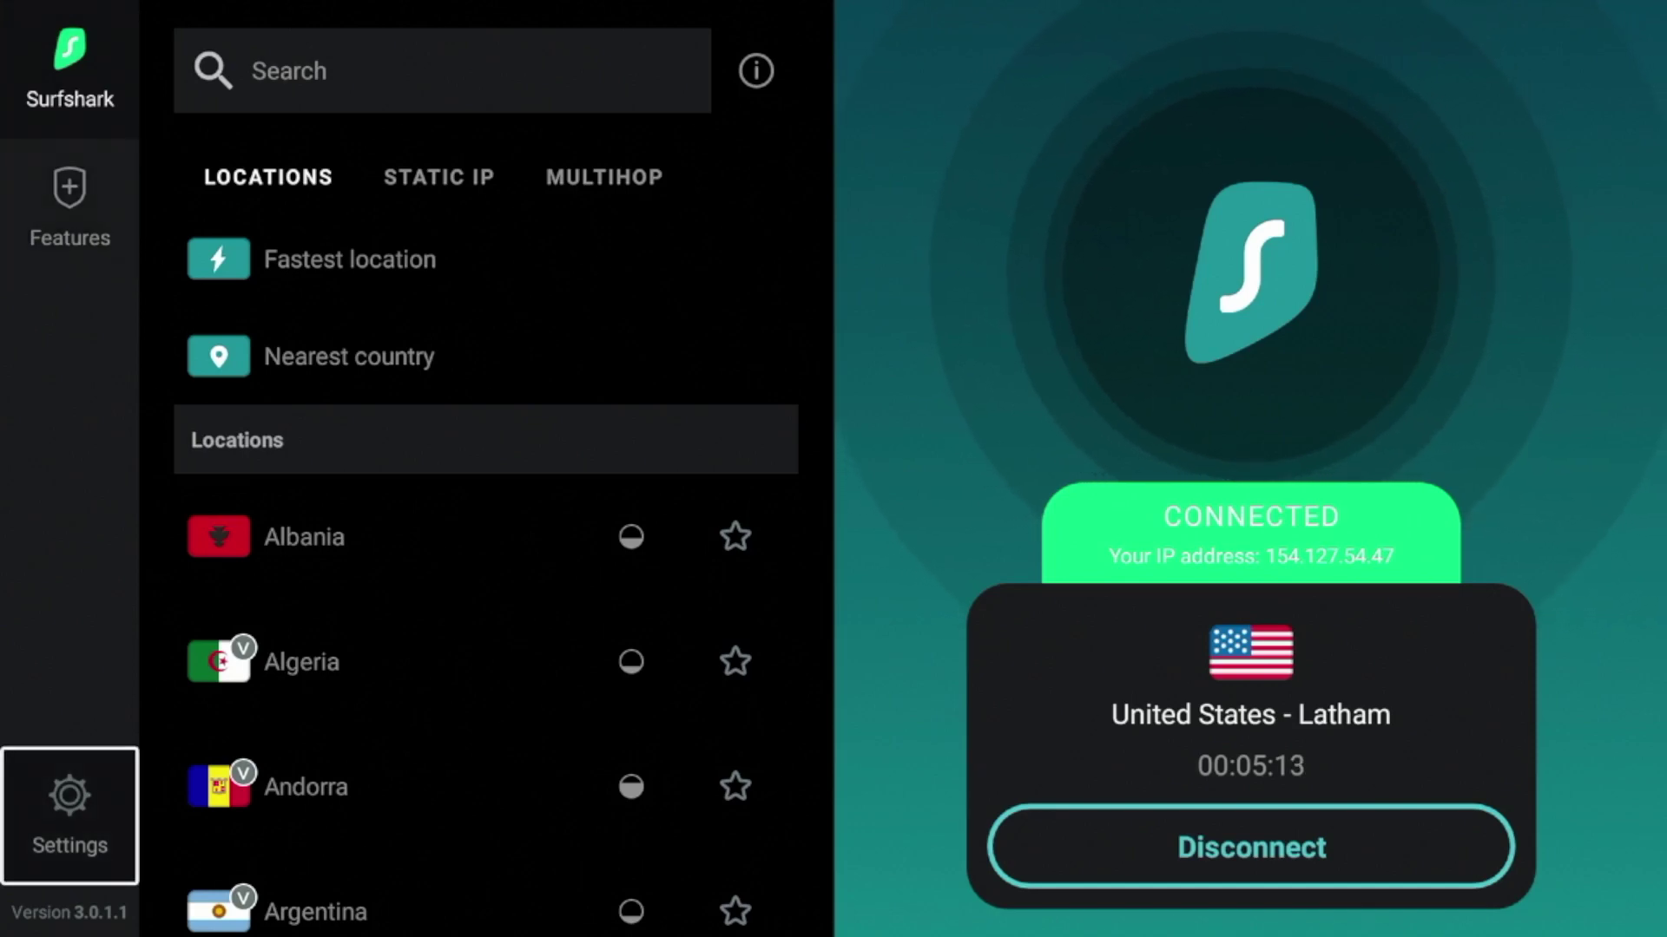
key(Up)
key(Down)
key(Up)
key(Right)
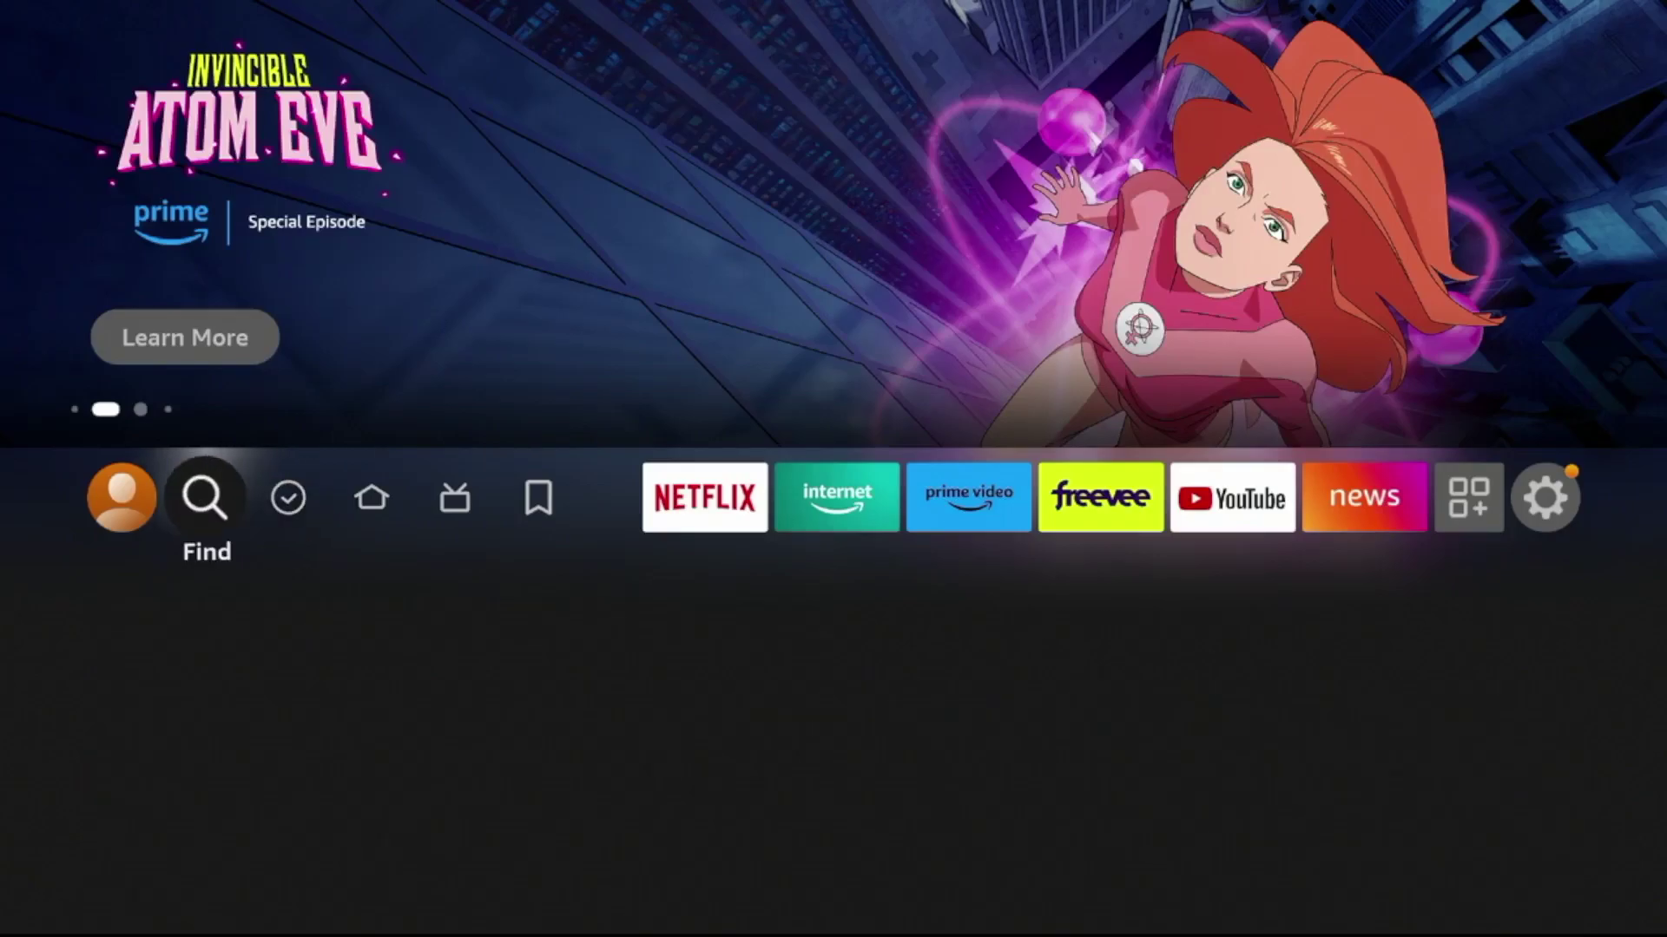
Search the Fire TV store for 'Sur' using the on-screen keyboard
key(Down)
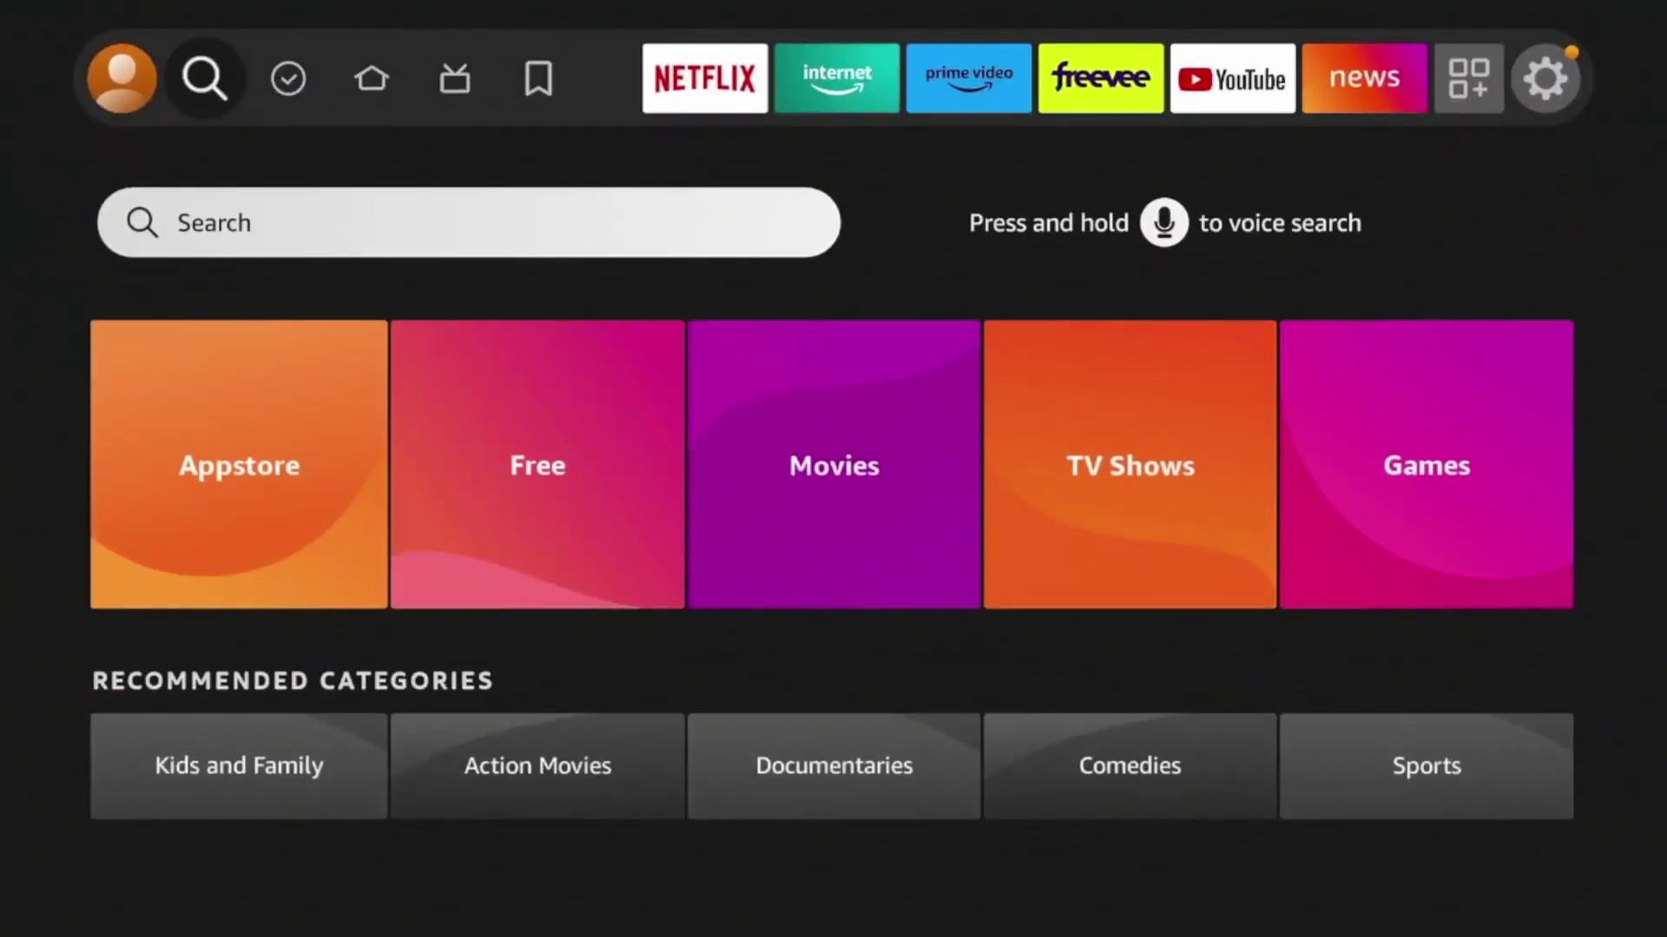
key(Return)
key(Down)
key(Right)
key(Right)
key(Right)
key(Right)
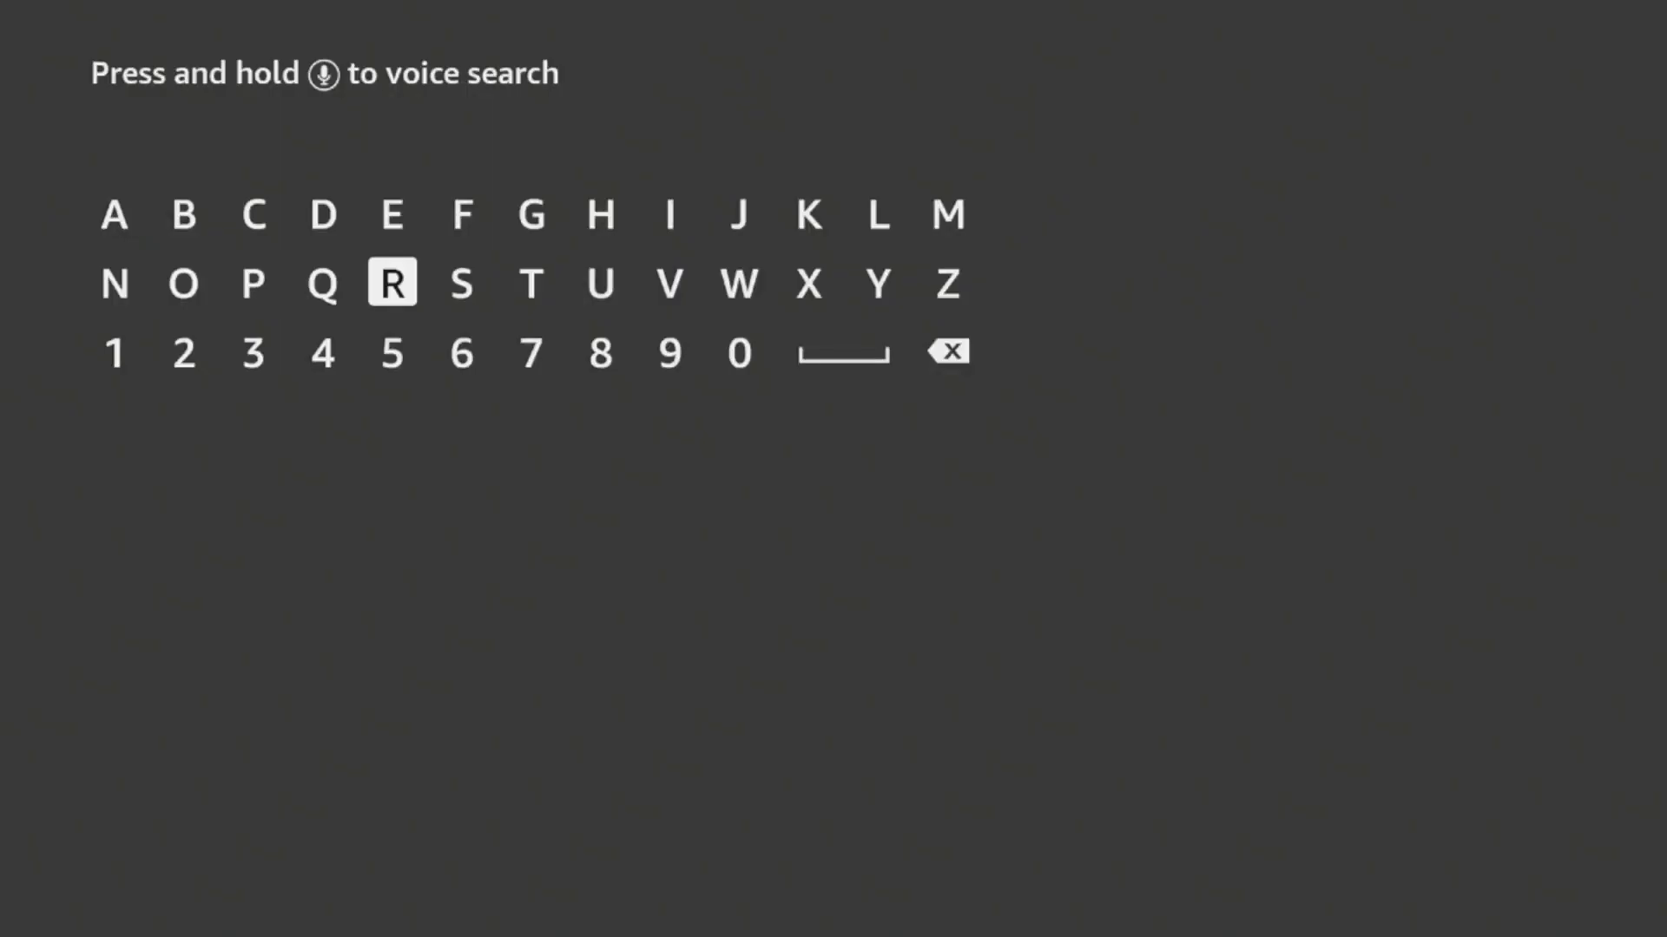
key(Right)
key(Return)
key(Left)
key(Left)
key(Left)
key(Right)
key(Right)
key(Right)
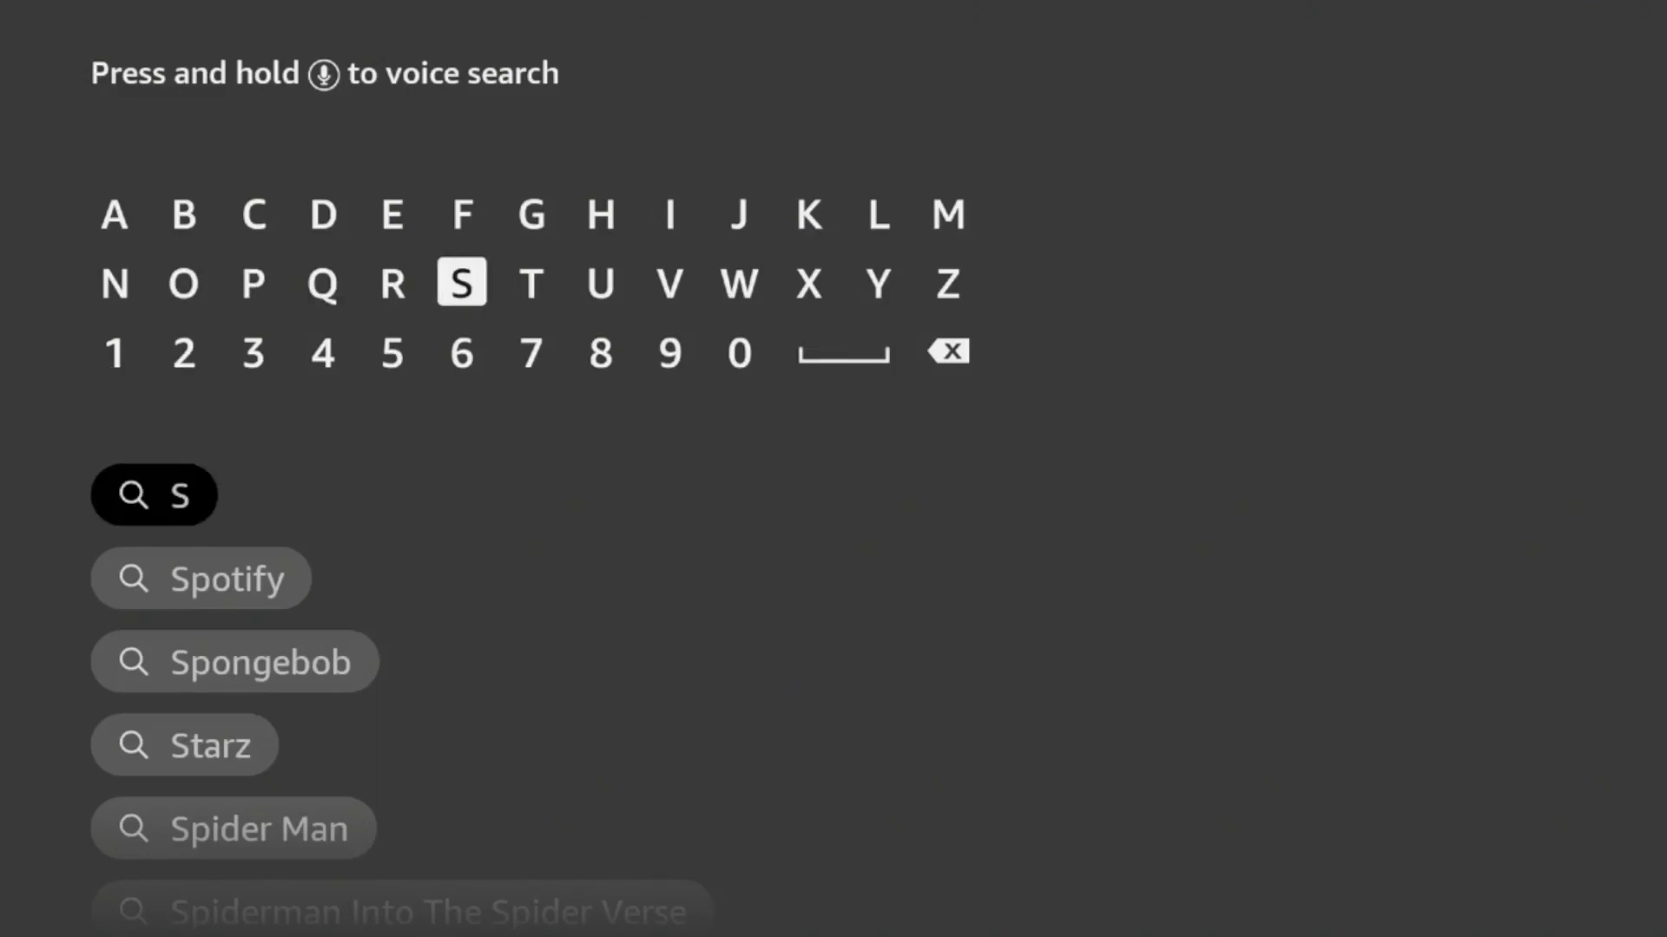
key(Right)
key(Right)
key(Return)
key(Left)
key(Left)
key(Left)
key(Return)
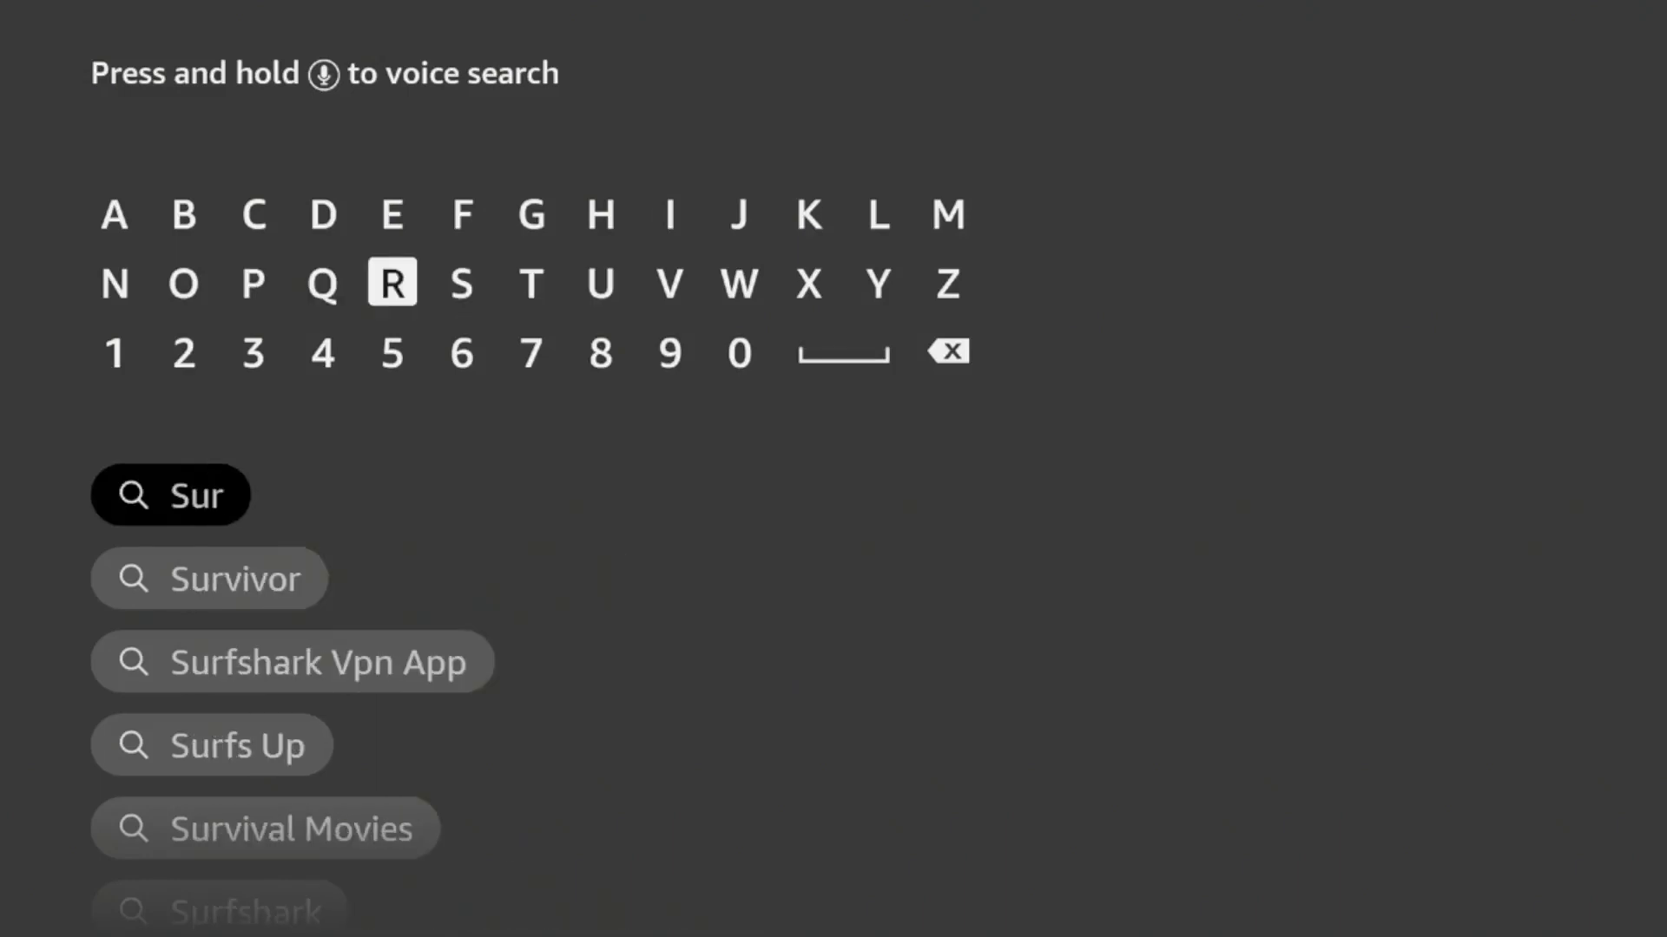
Pick the Surfshark Vpn App suggestion and download the app from its store page
key(Down)
key(Down)
key(Down)
key(Down)
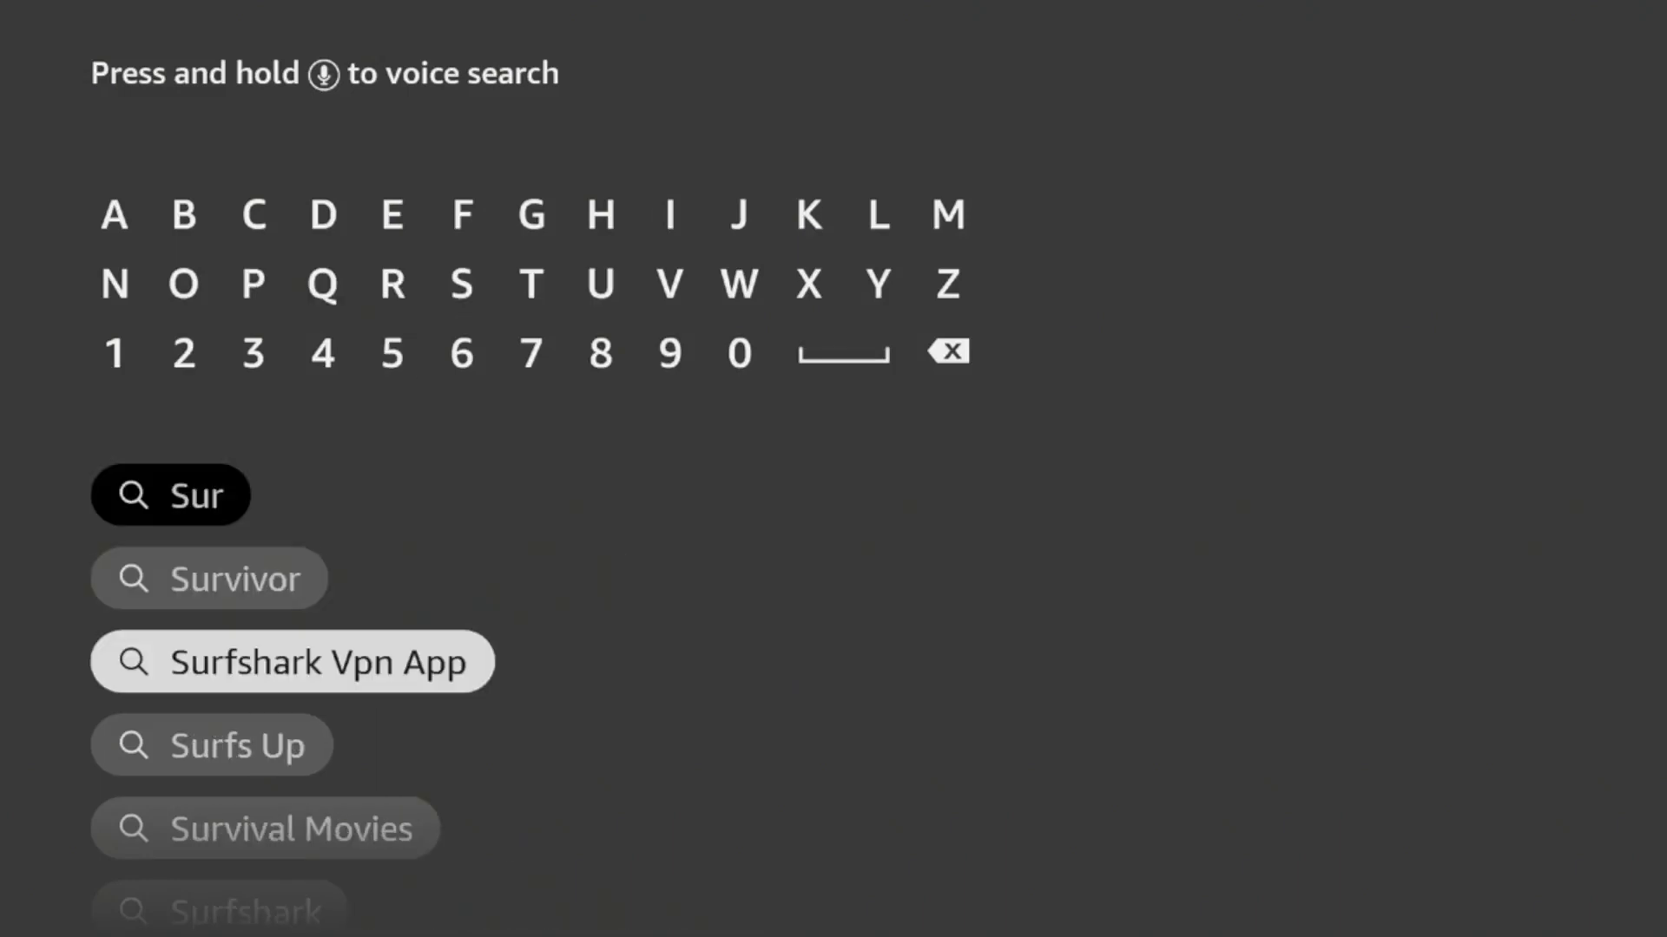
key(Return)
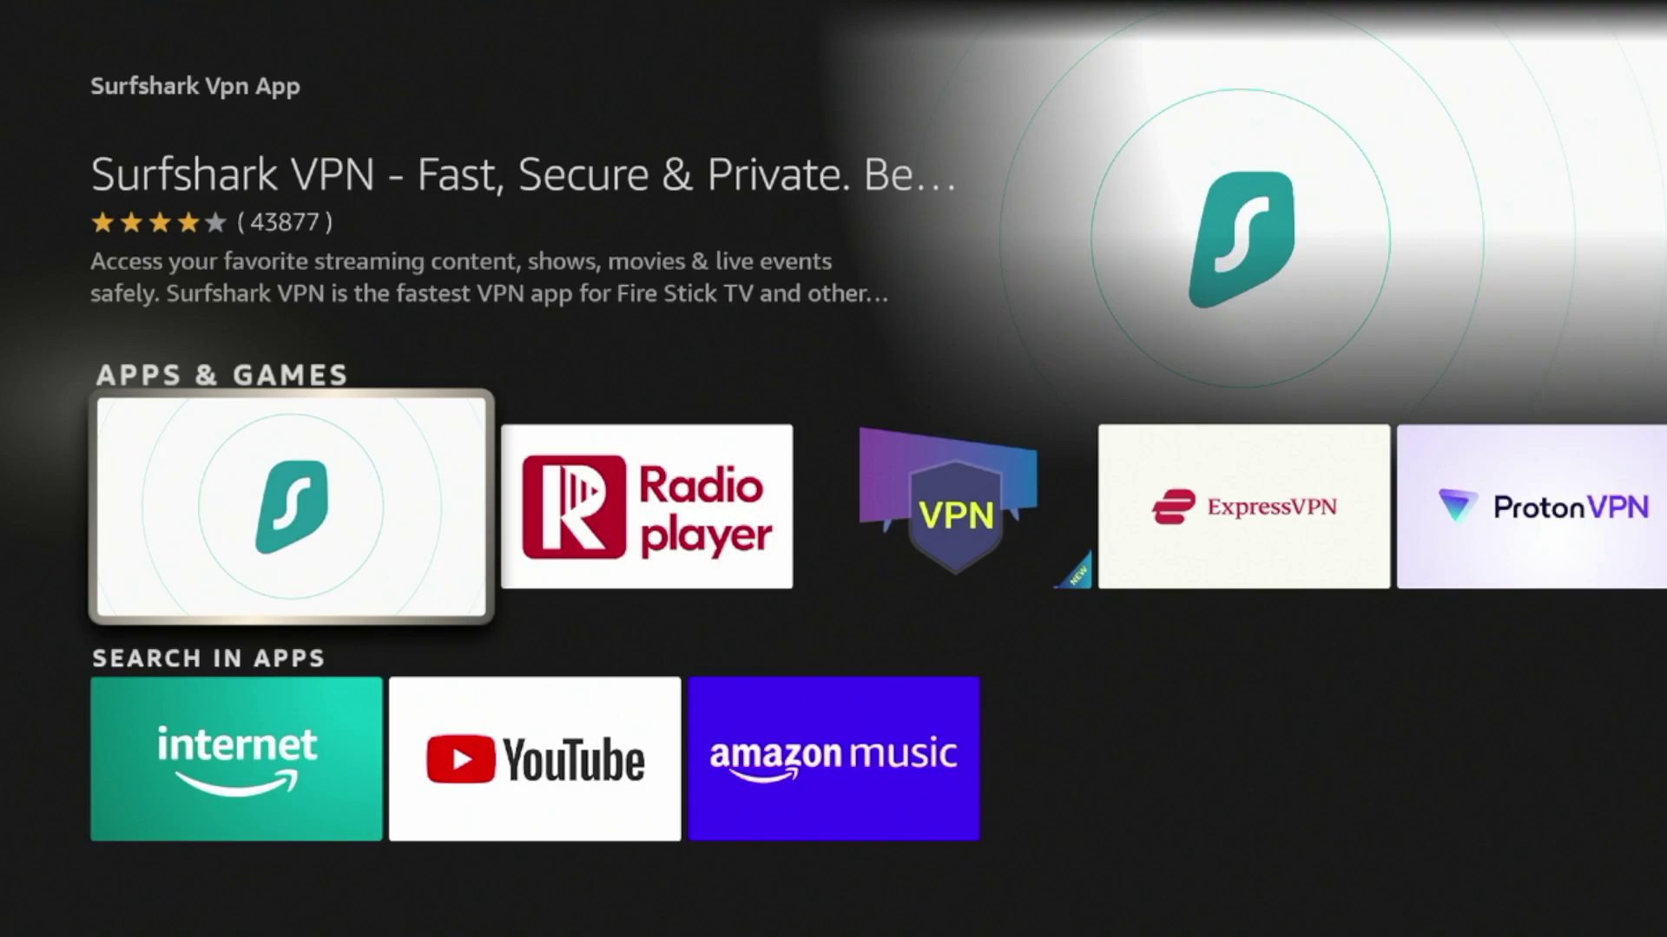
key(Return)
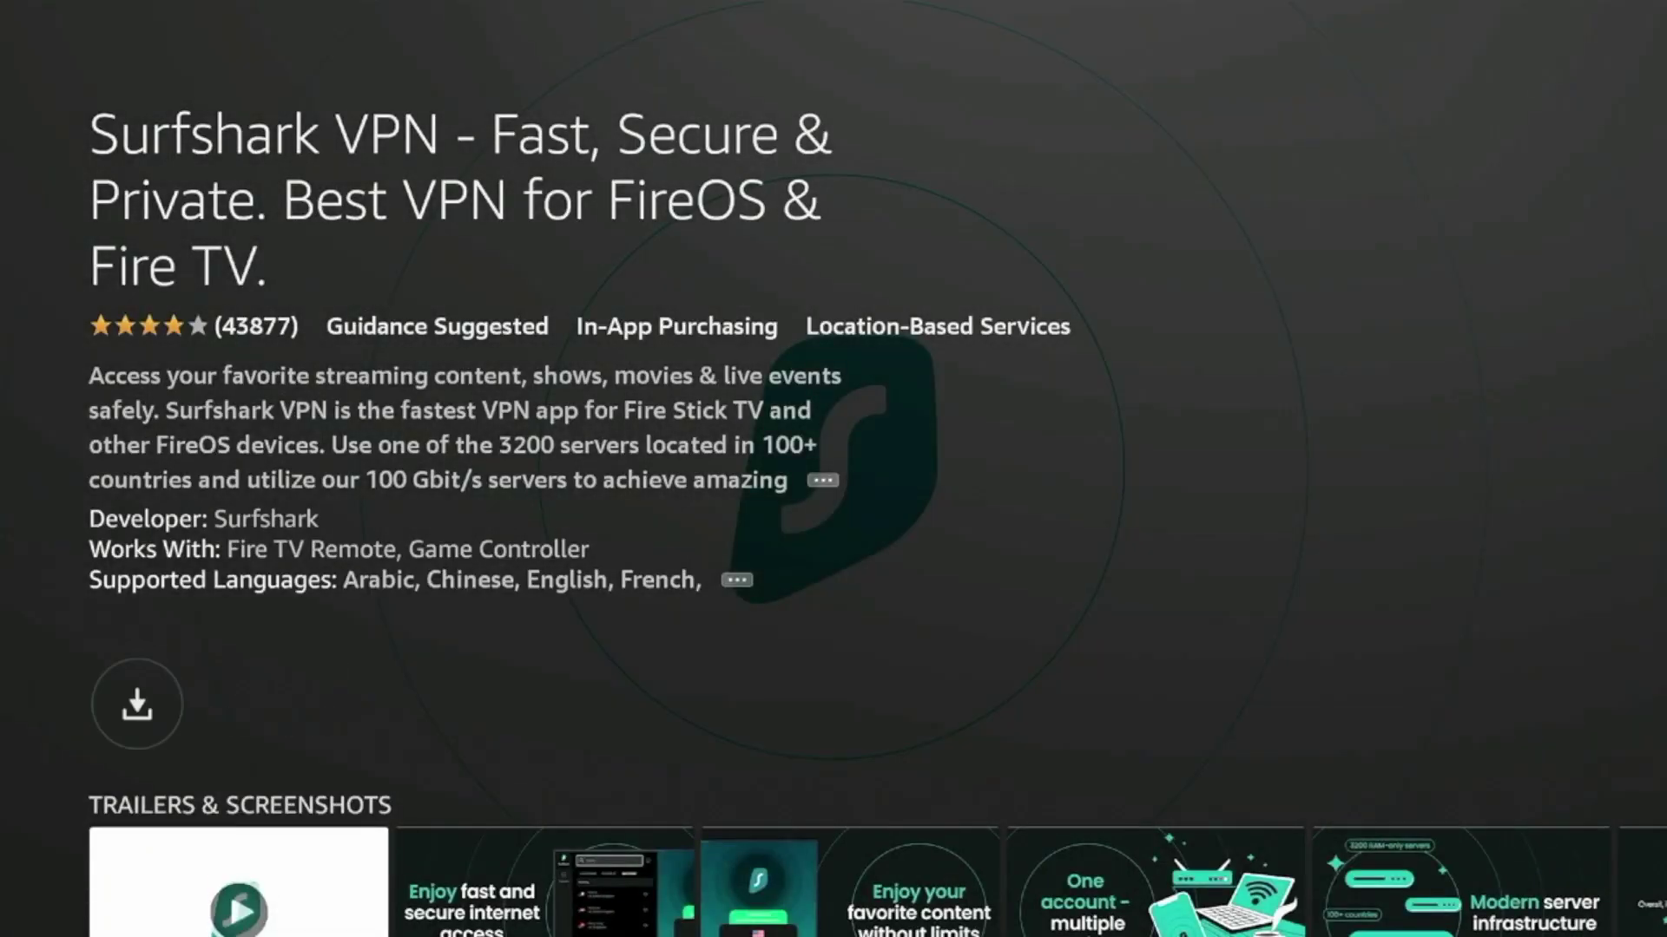
key(Return)
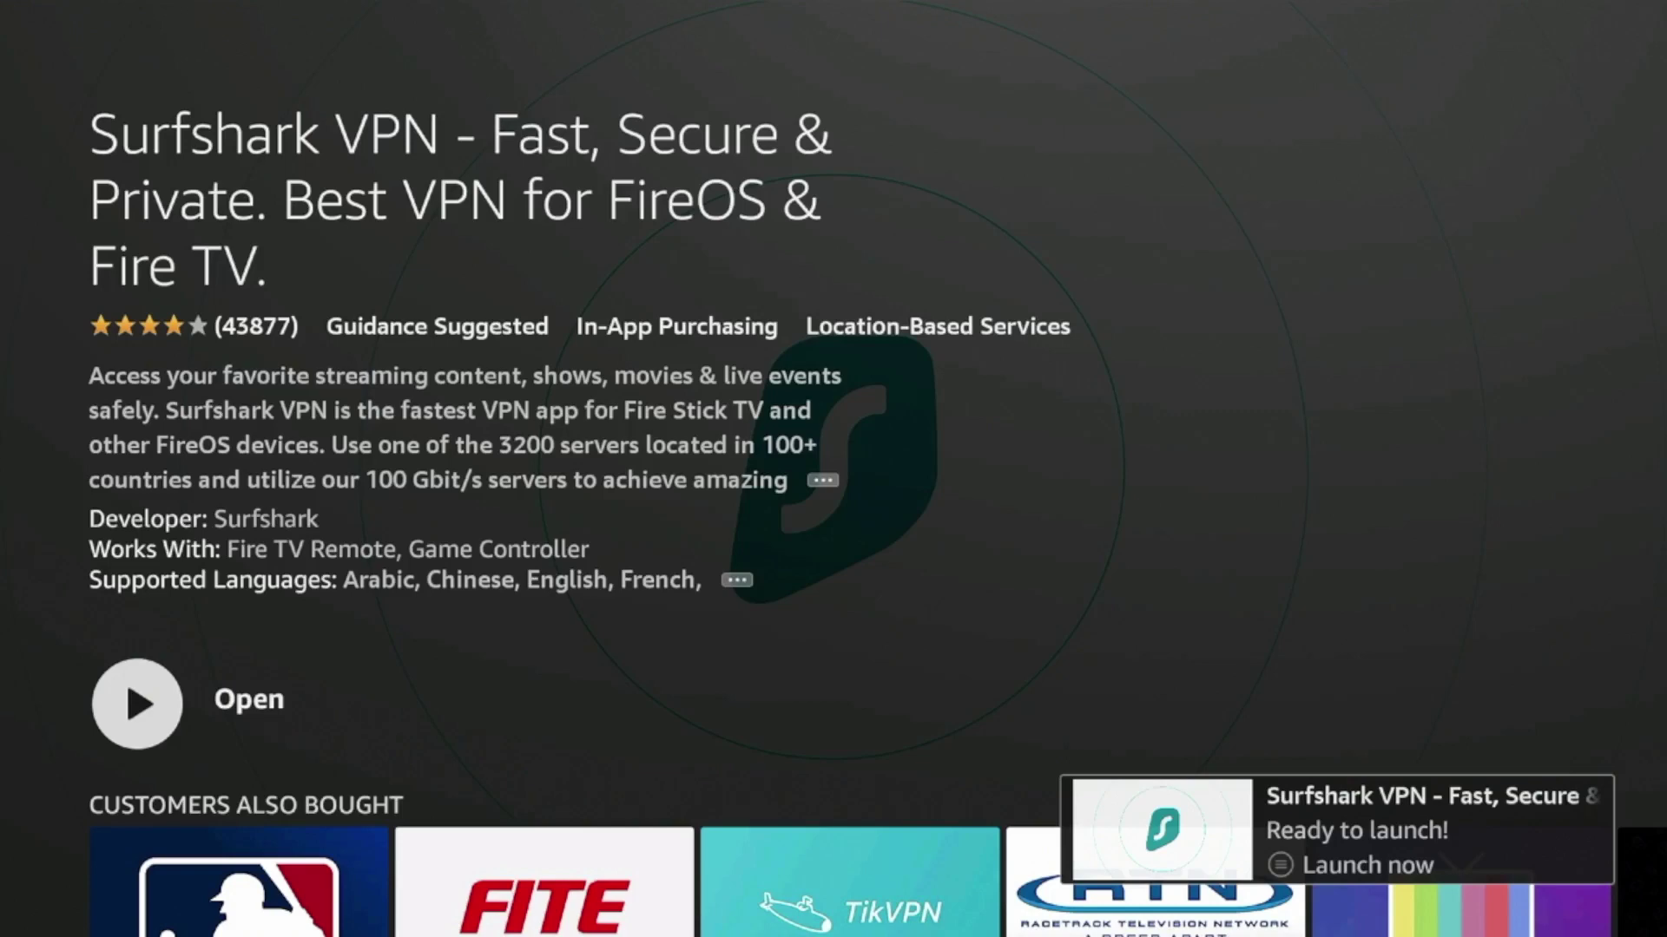
key(Home)
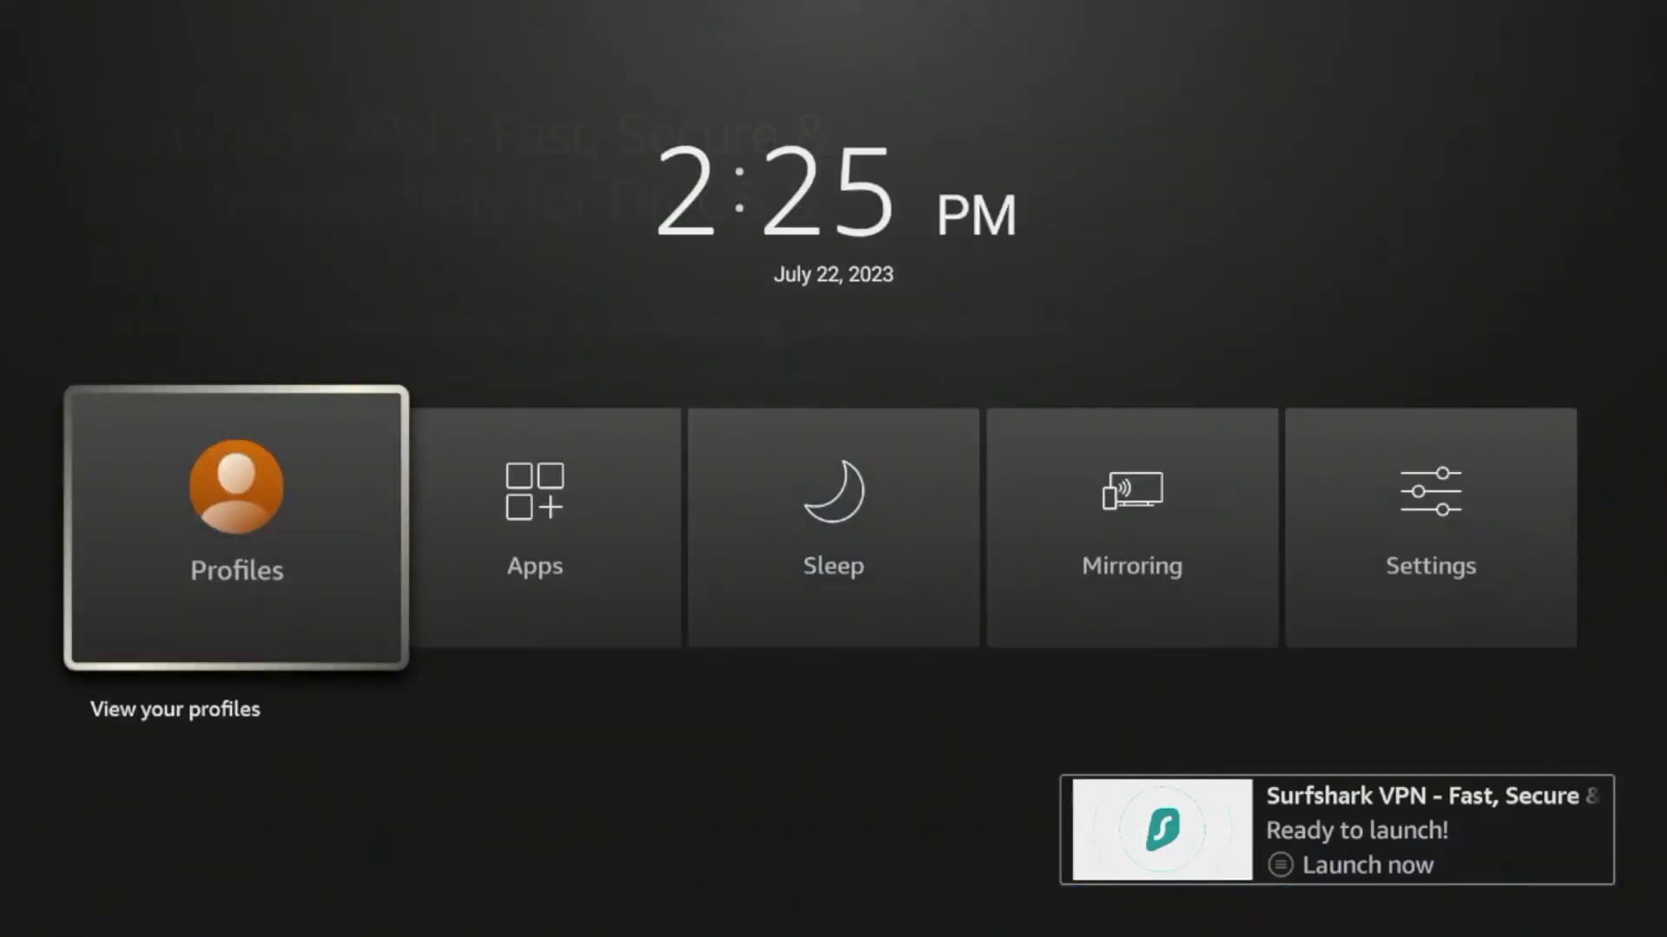
In Your Apps & Channels, use Move to front to place Surfshark ahead of Netflix
key(Right)
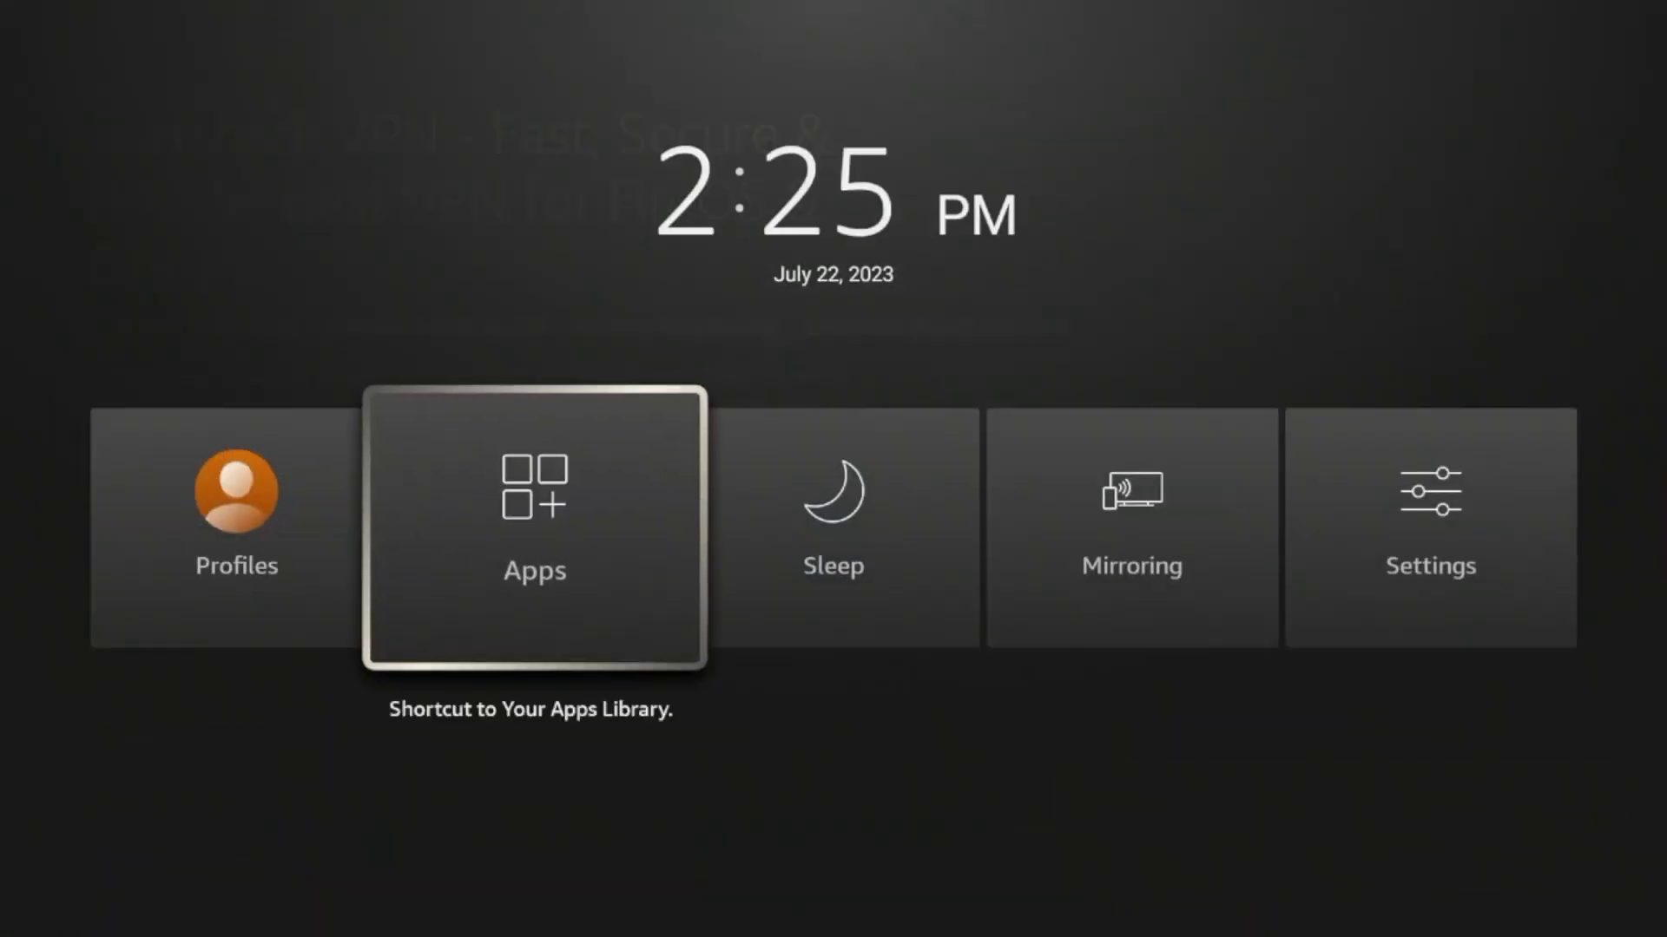
key(Return)
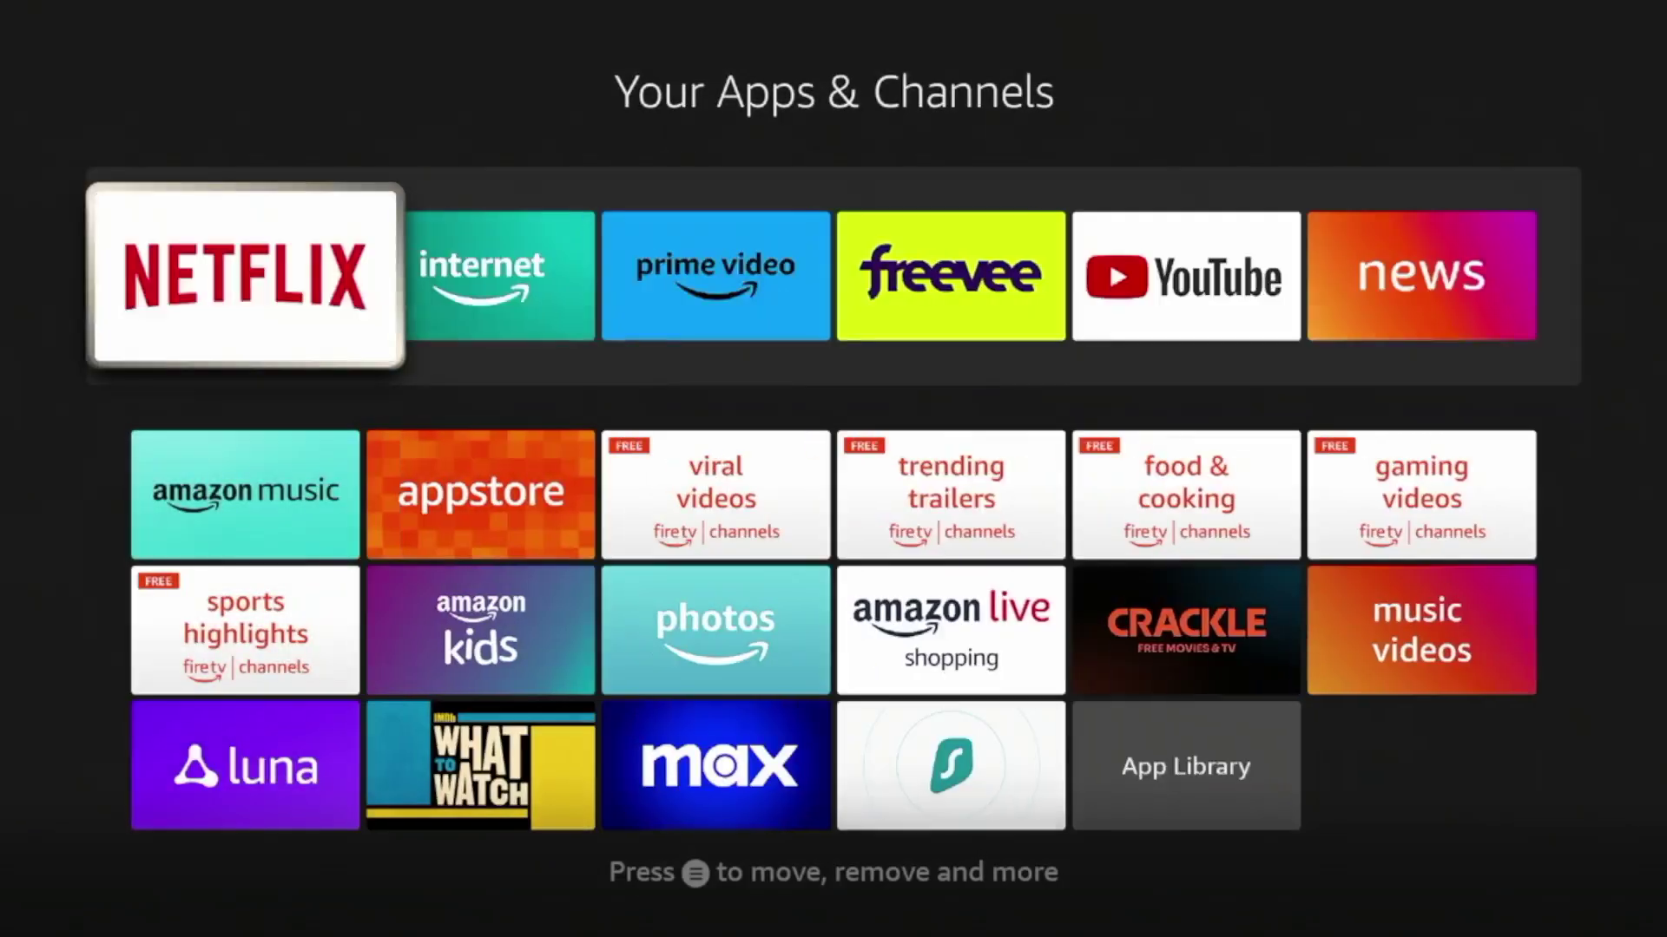
key(Down)
key(Down)
key(Down)
key(Right)
key(Right)
key(Right)
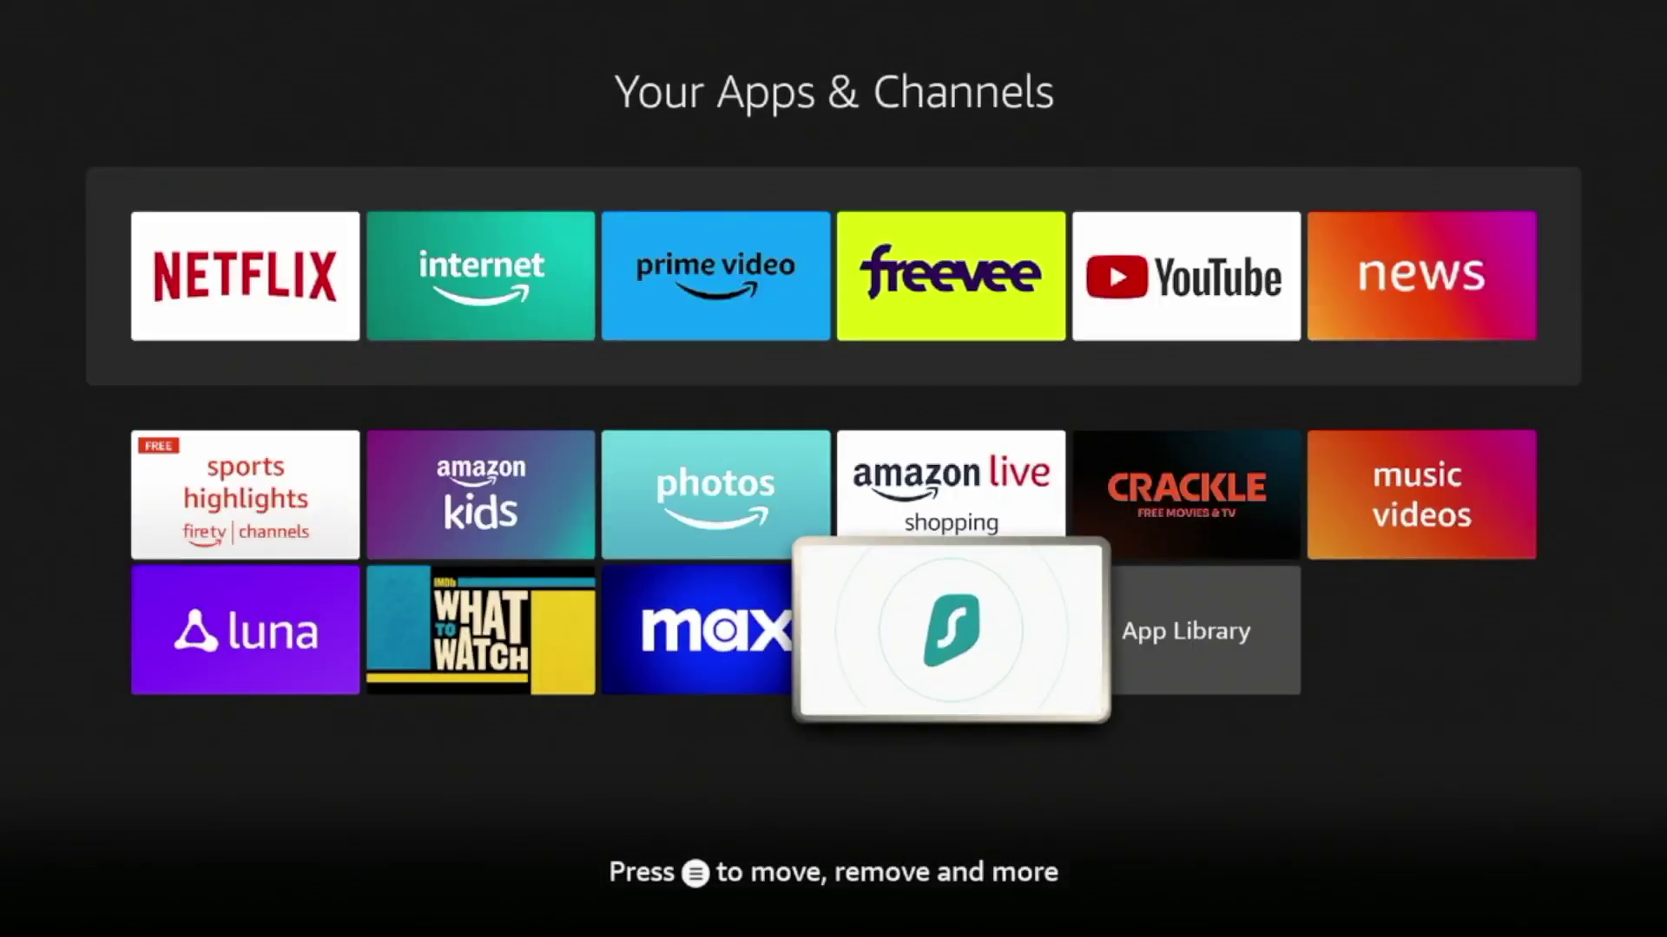
key(Menu)
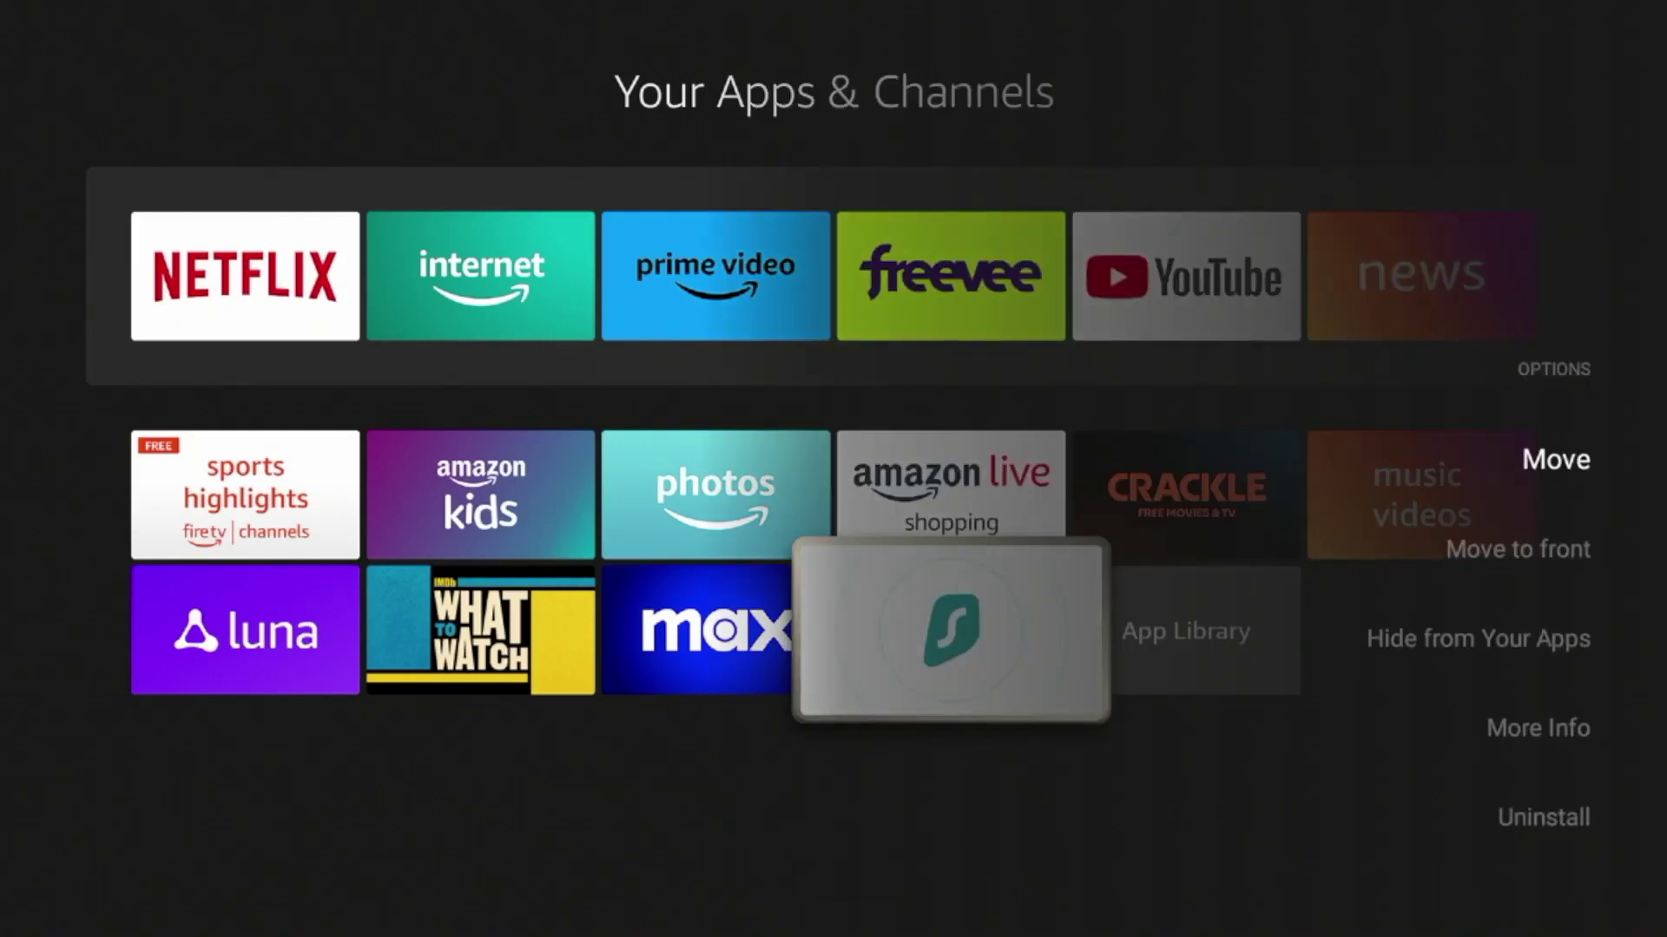
key(Down)
key(Return)
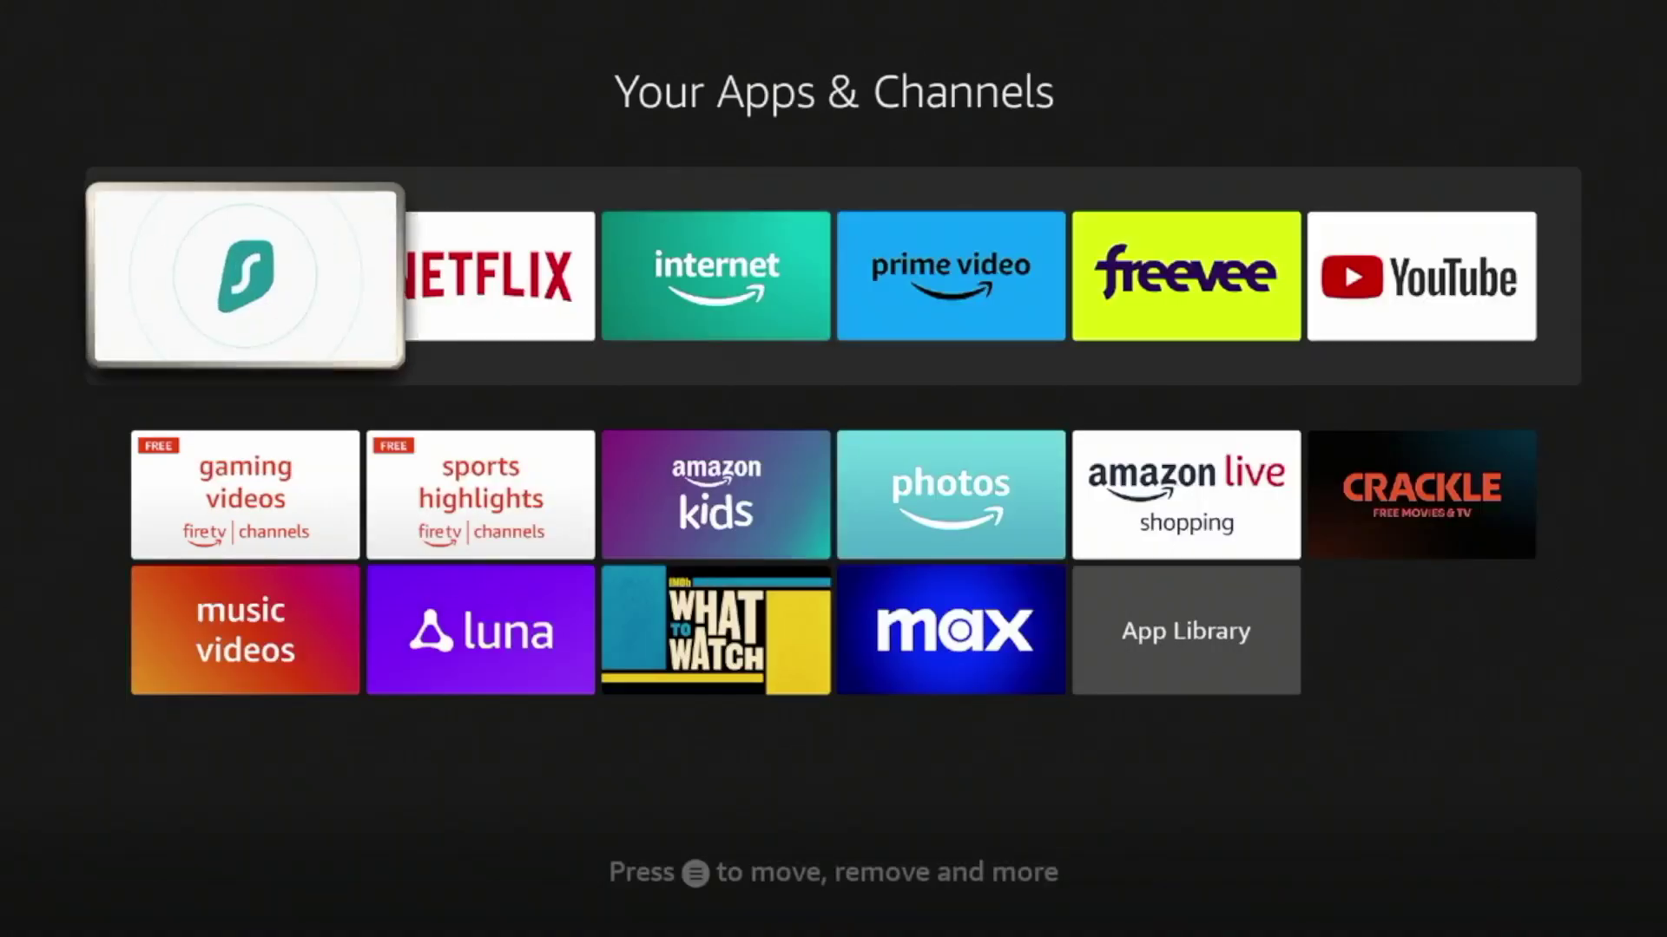
key(Right)
key(Left)
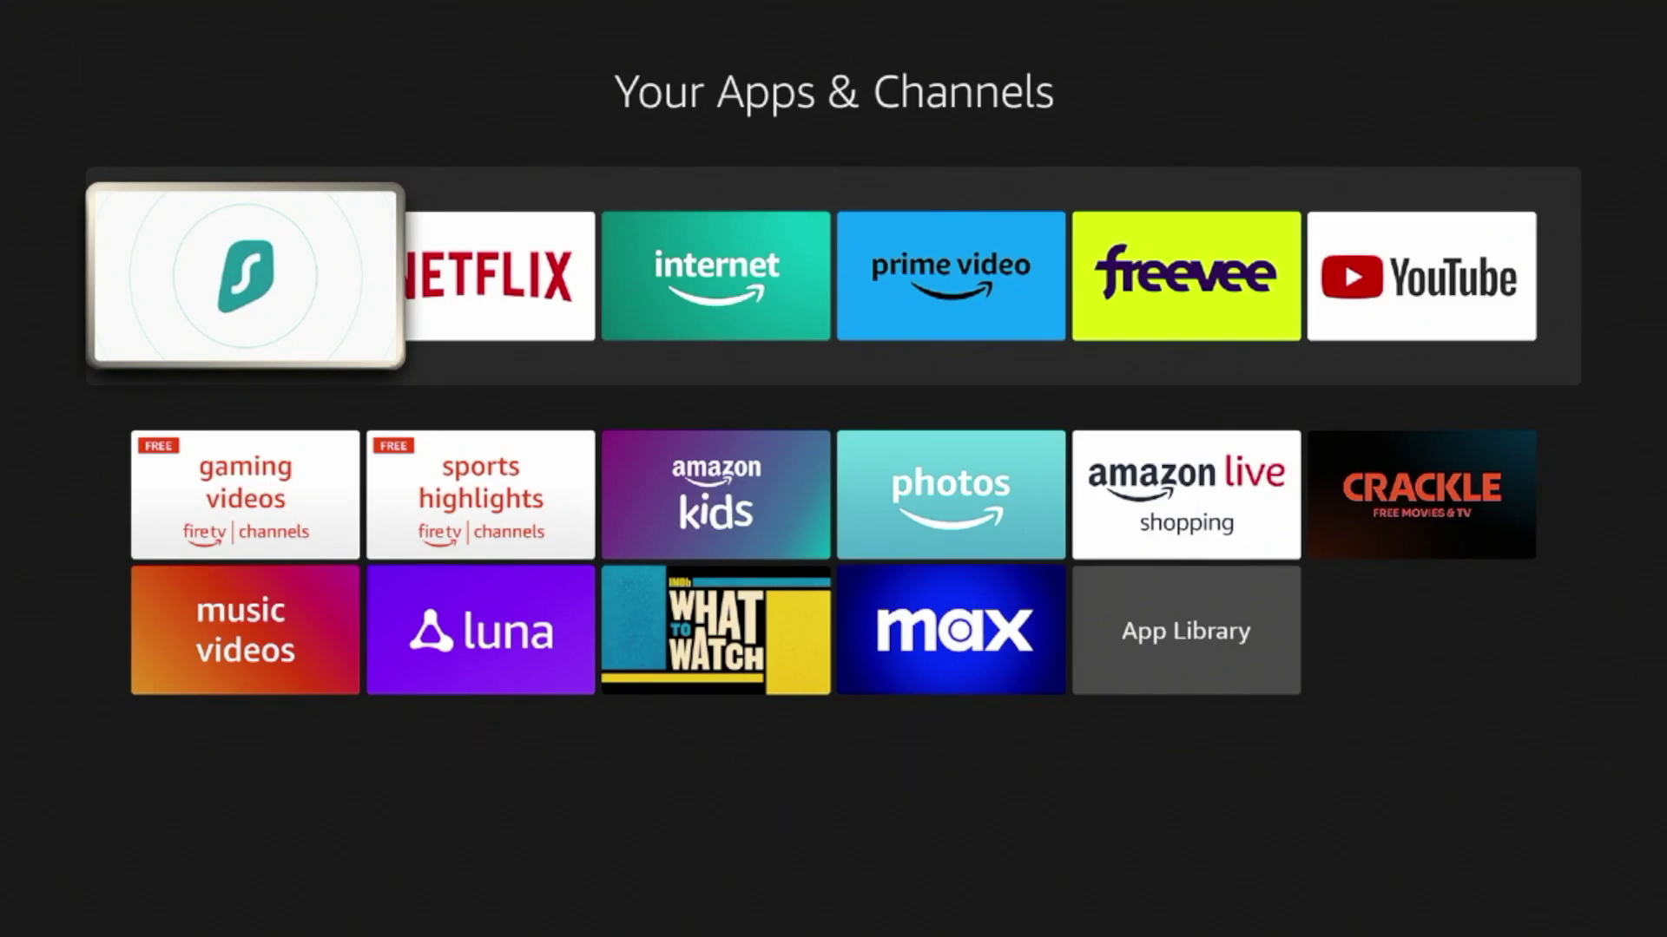
key(Escape)
key(Right)
key(Right)
key(Right)
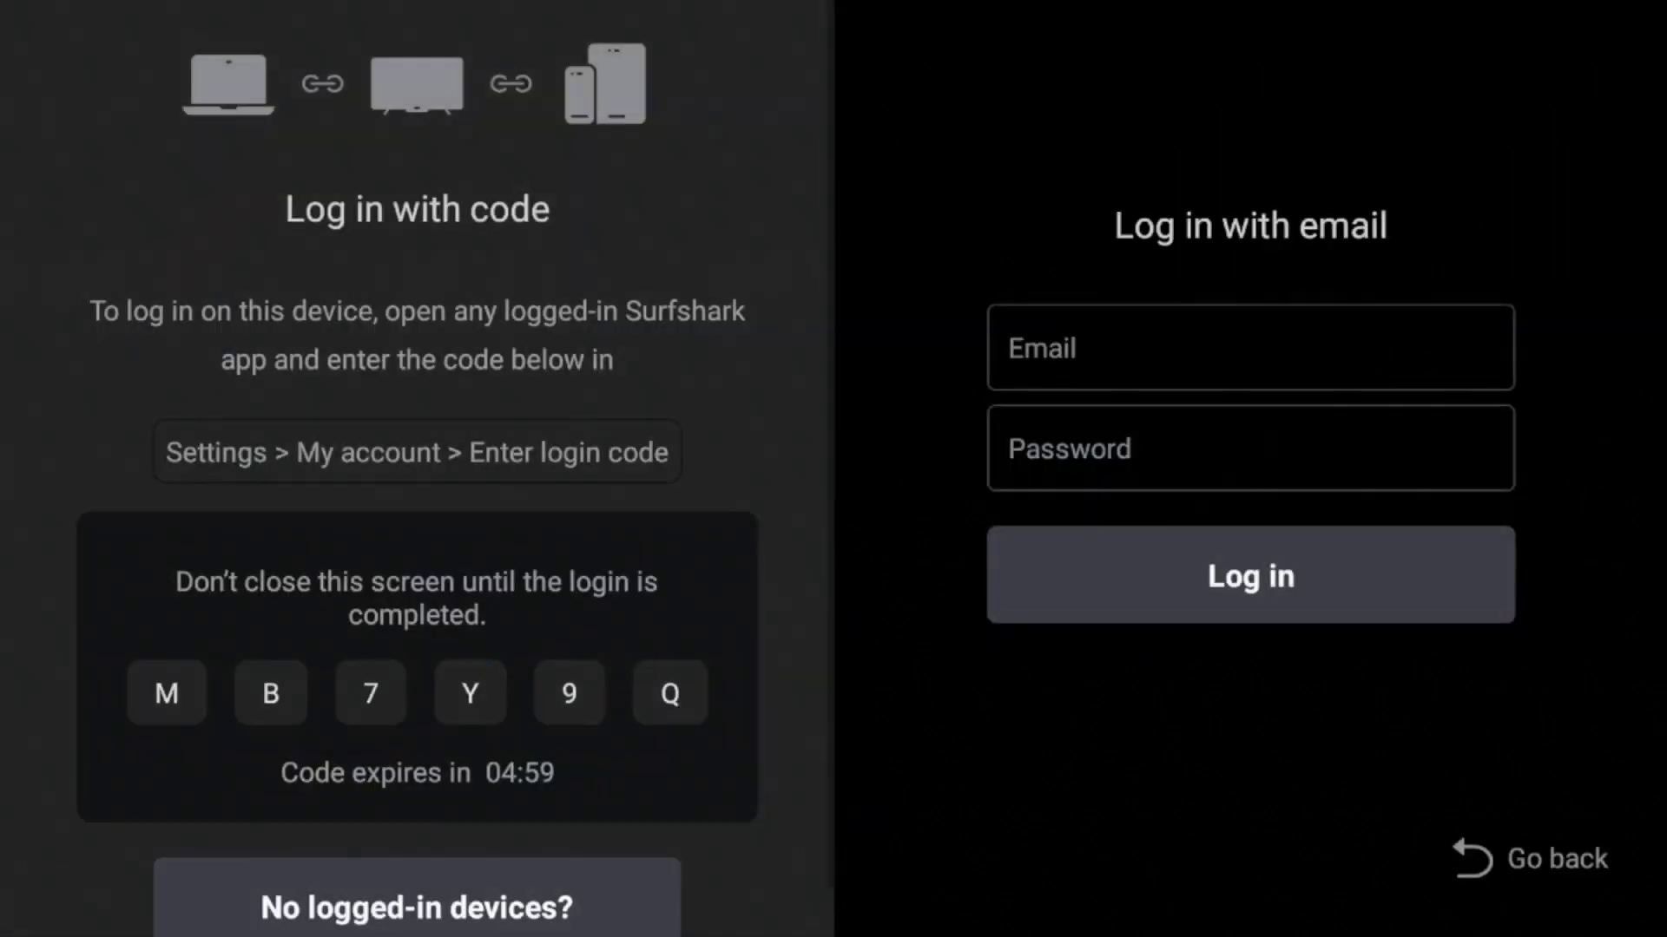
Sign in to the Surfshark account using the login screen's email and password fields
key(Down)
key(Up)
key(Up)
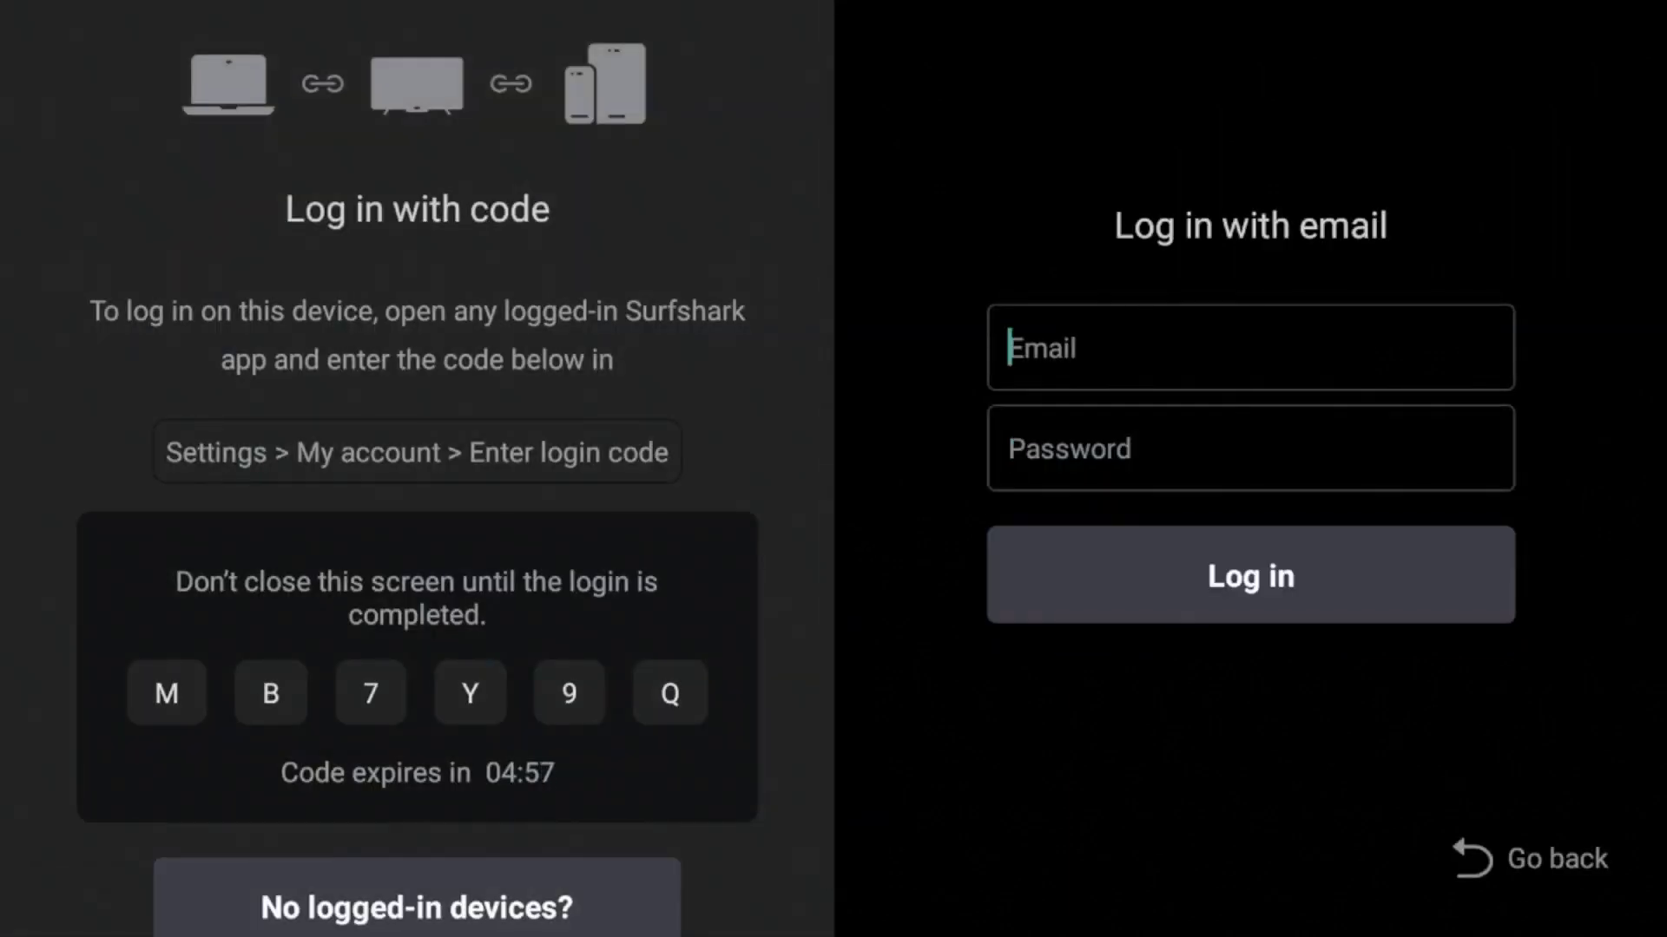
key(Down)
key(Left)
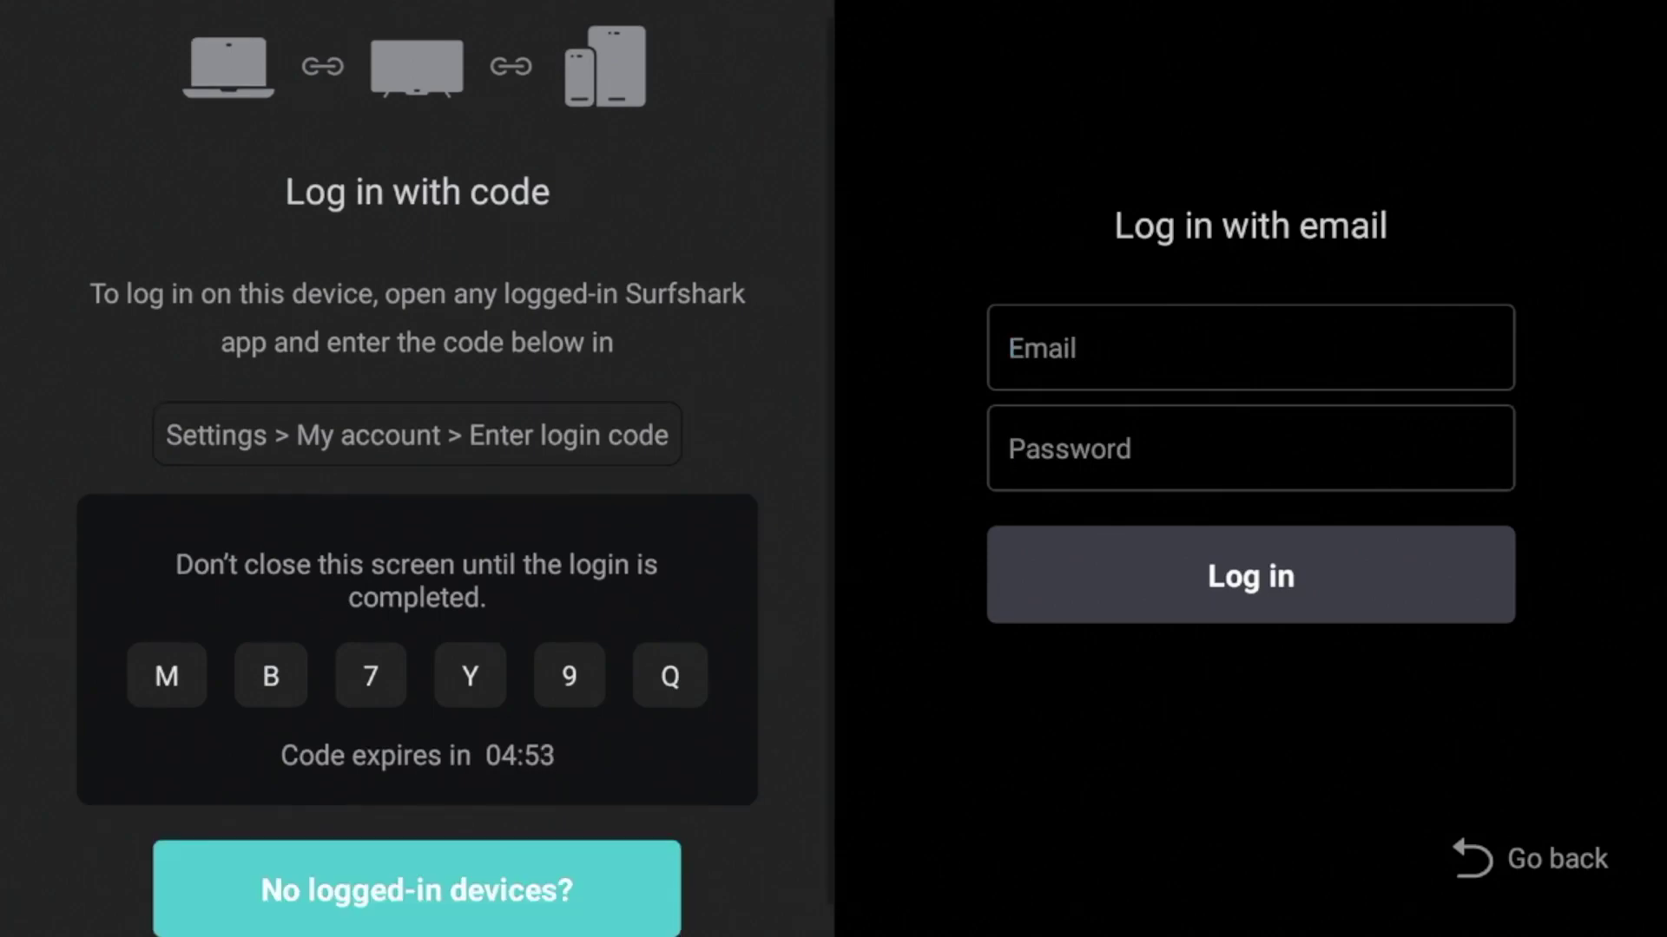
key(Up)
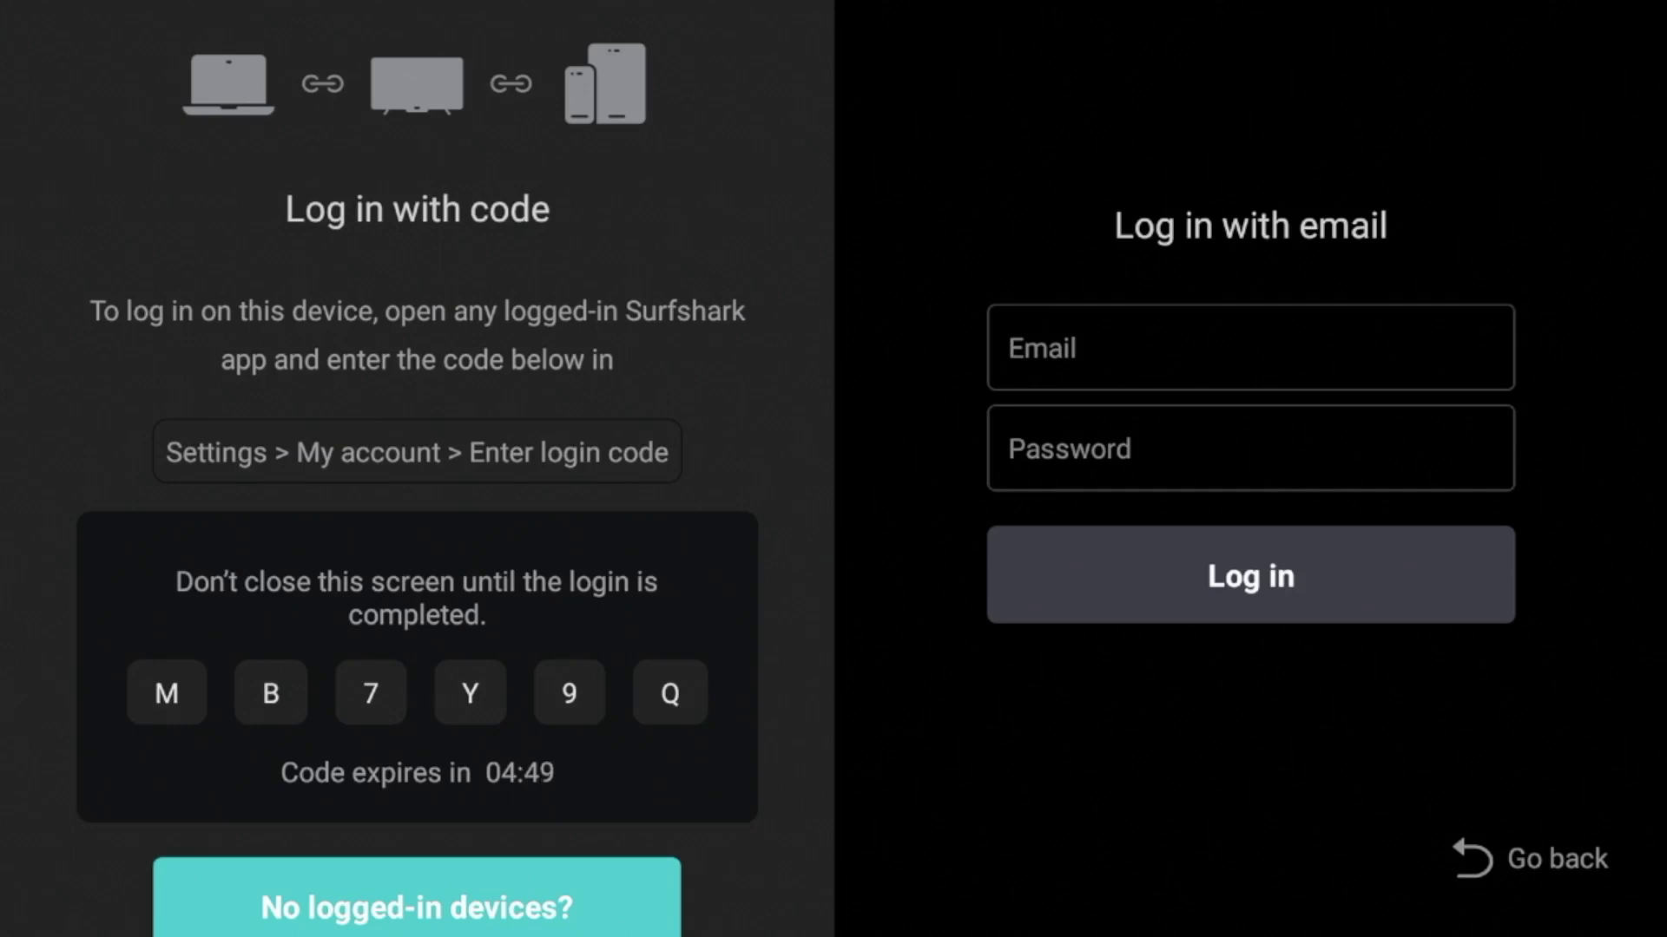
key(Right)
key(Up)
key(Up)
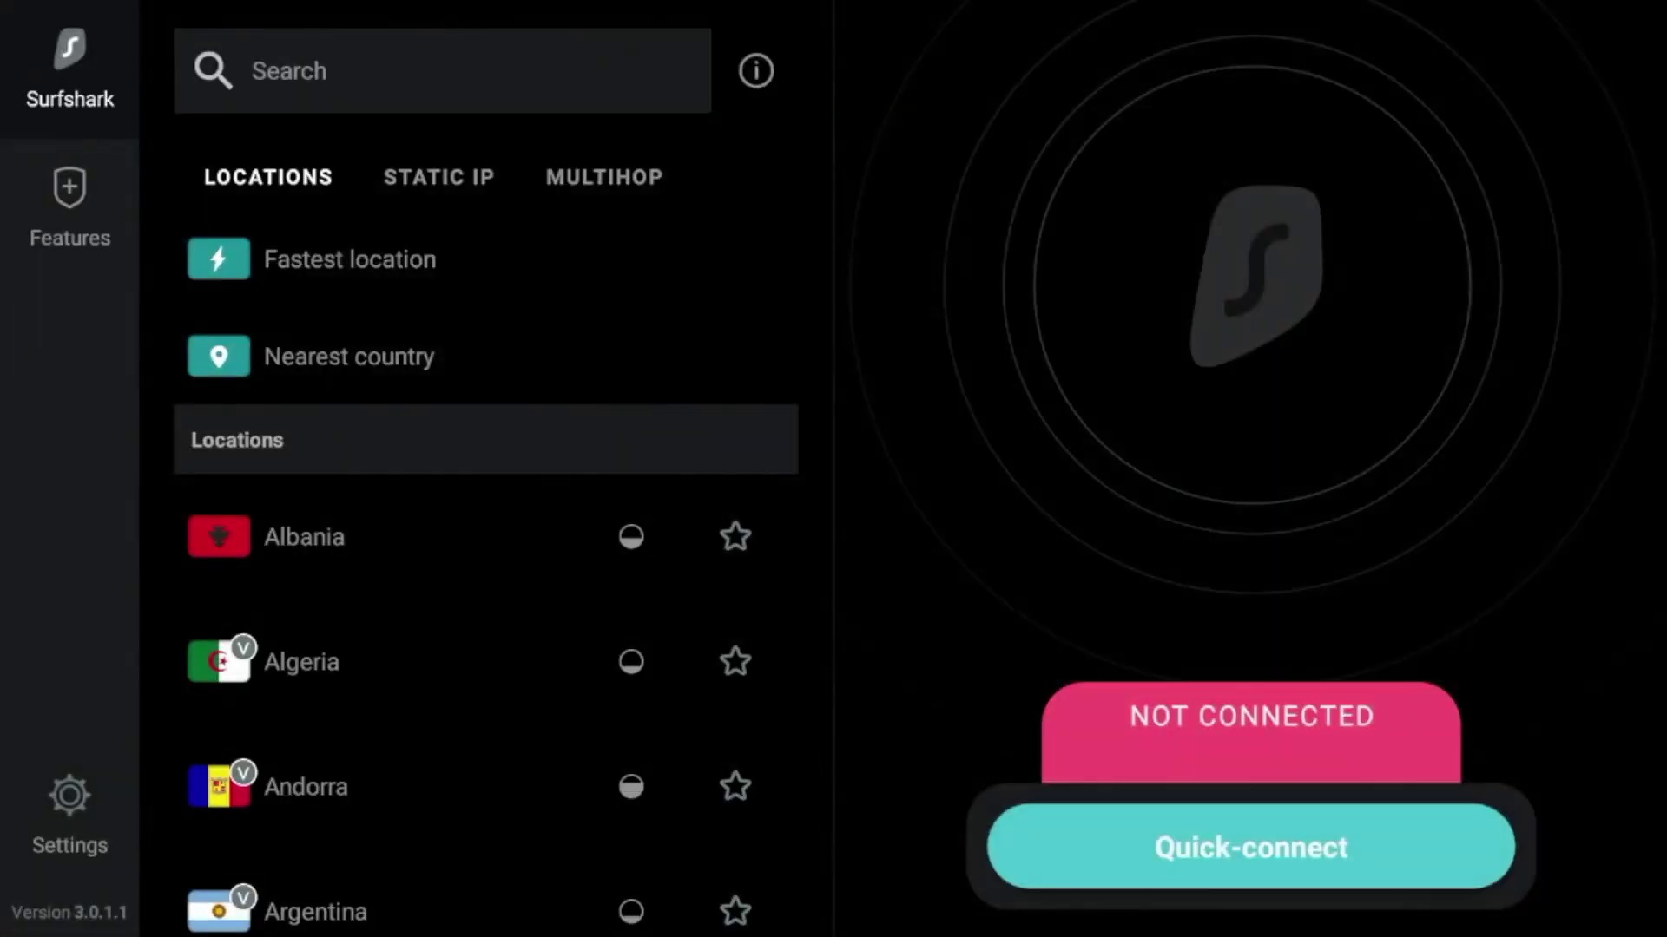
Quick-connect to United States - Latham, accept the connection request, and return home
key(Return)
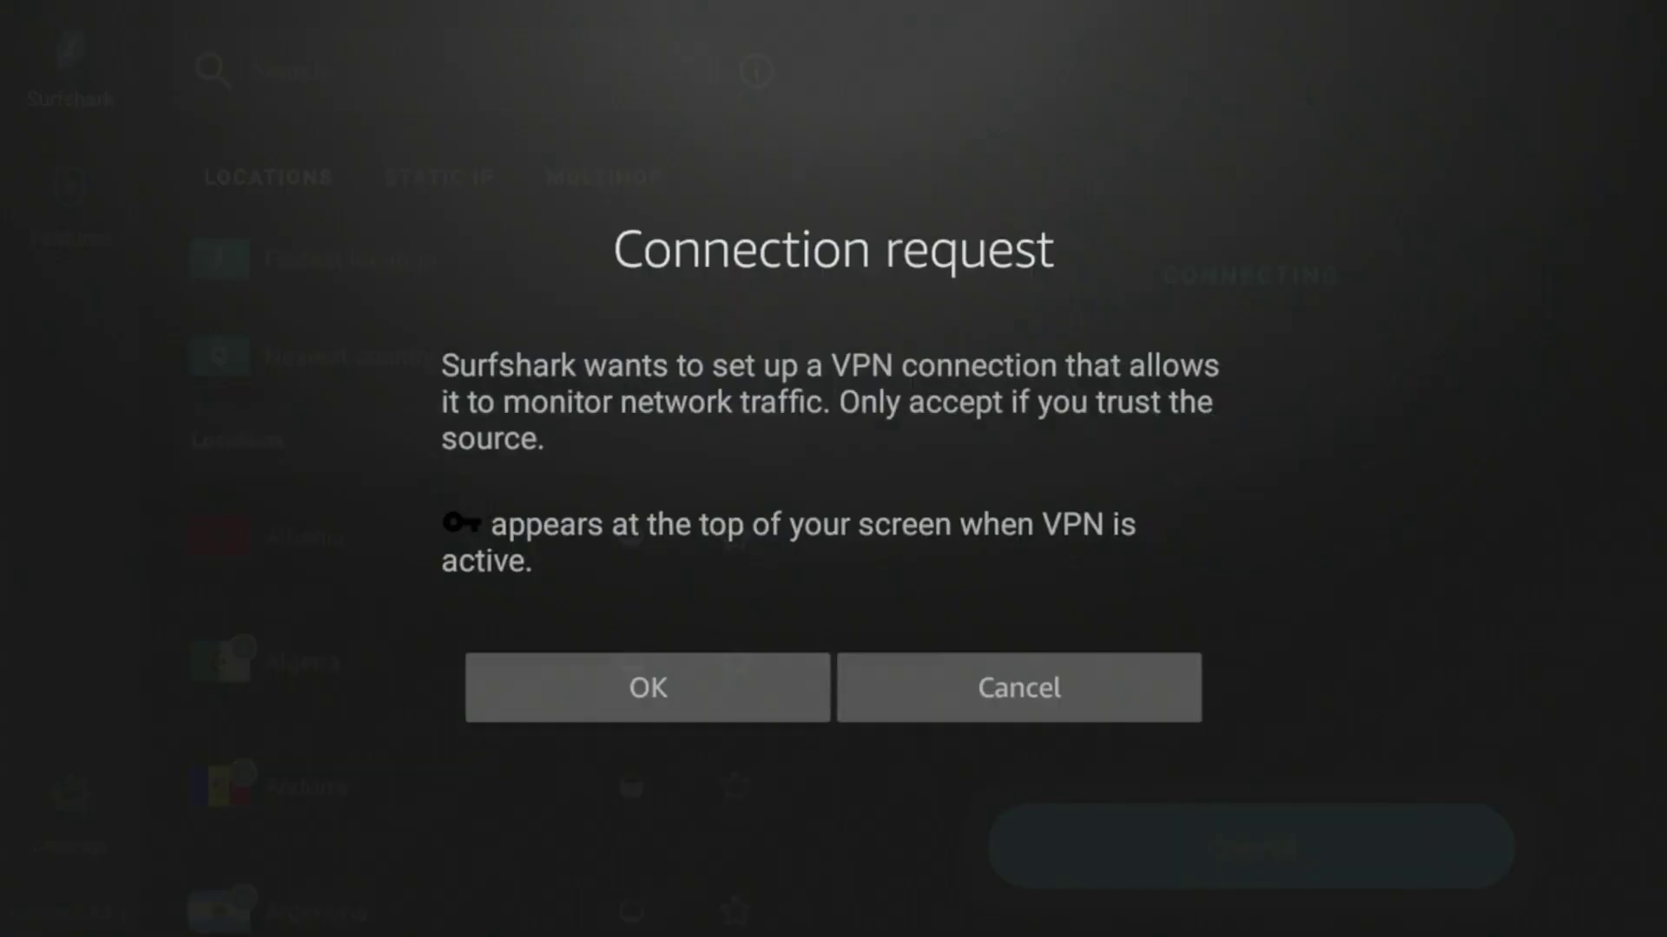
key(Down)
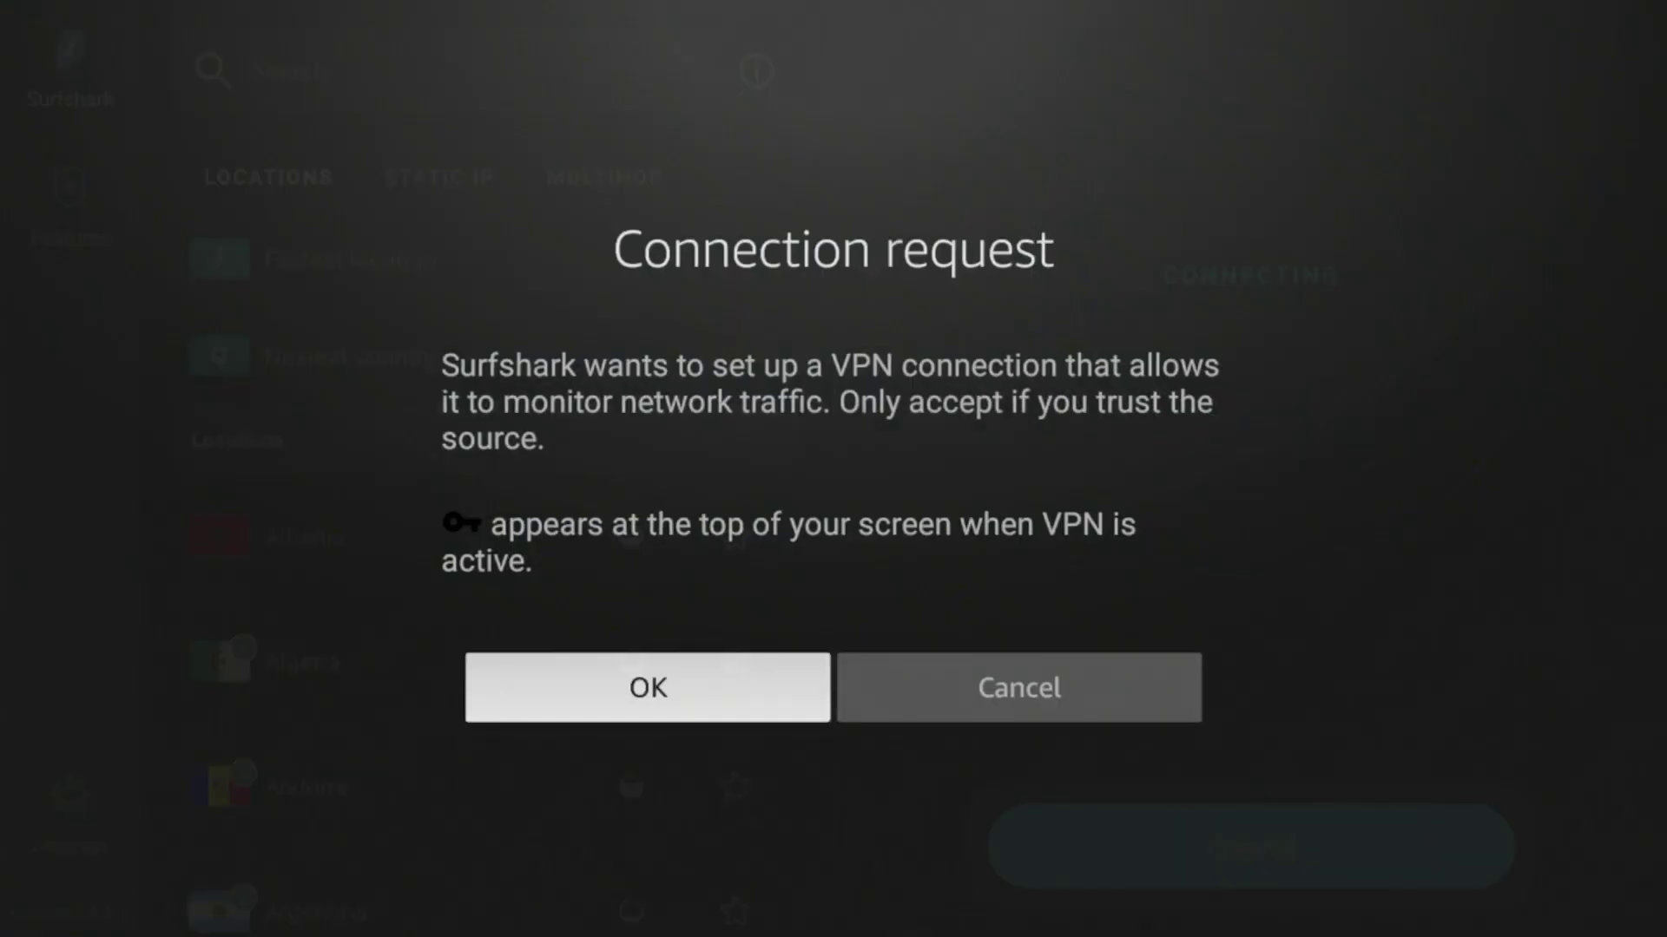
key(Return)
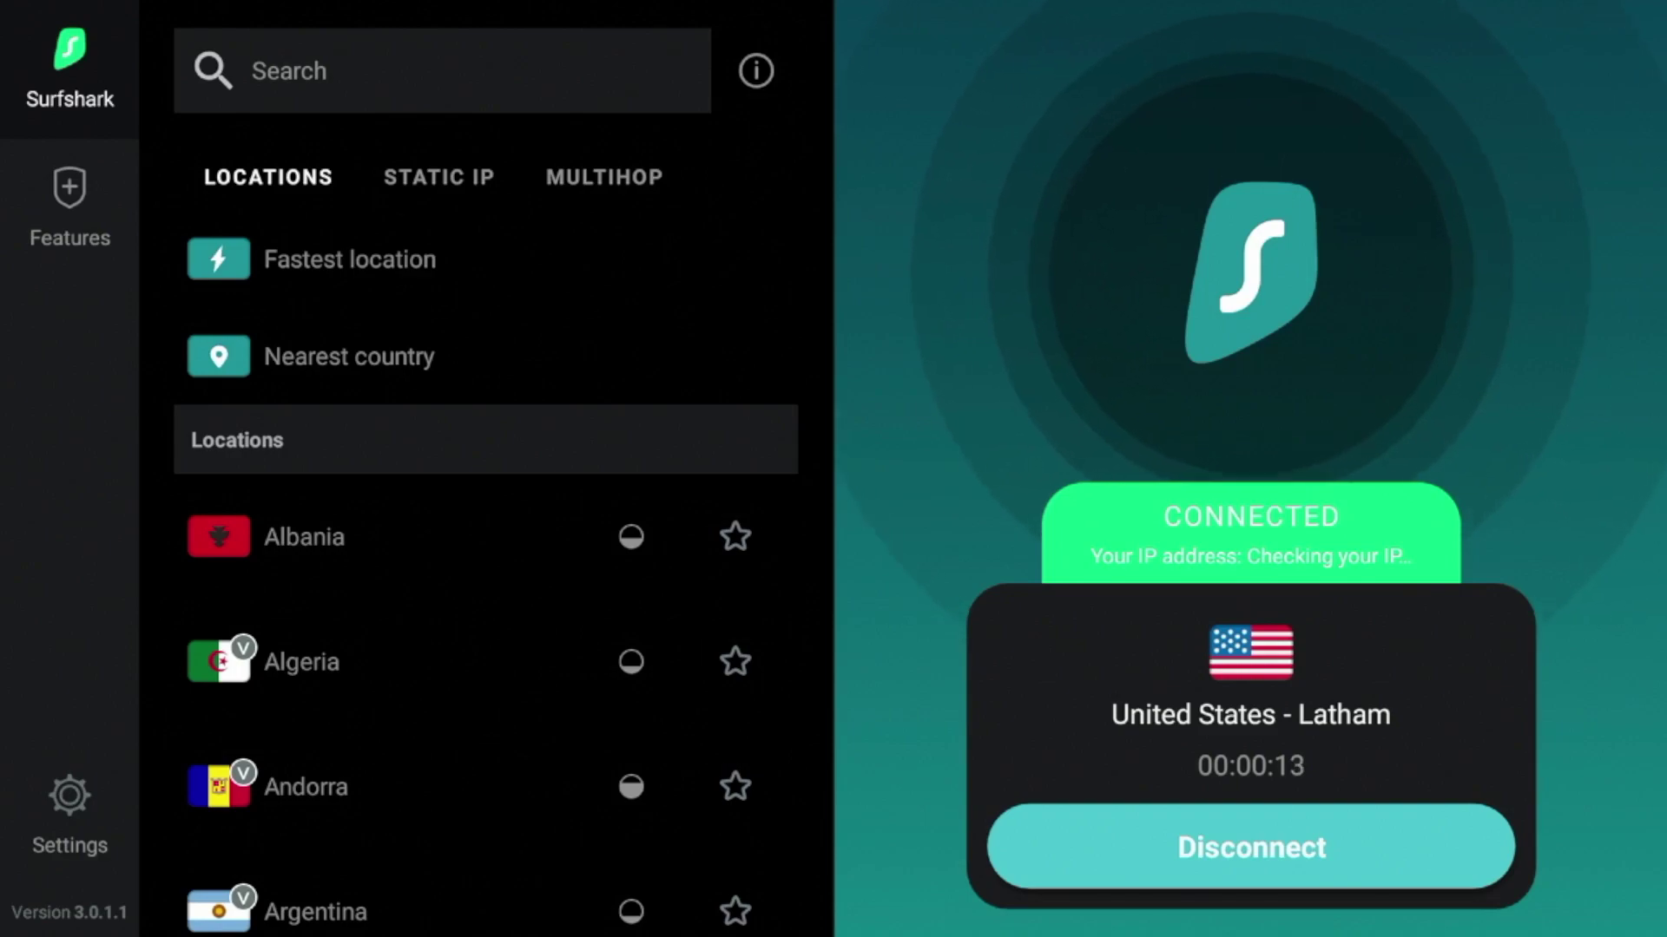
key(Home)
key(Right)
key(Right)
key(Right)
key(Right)
key(Right)
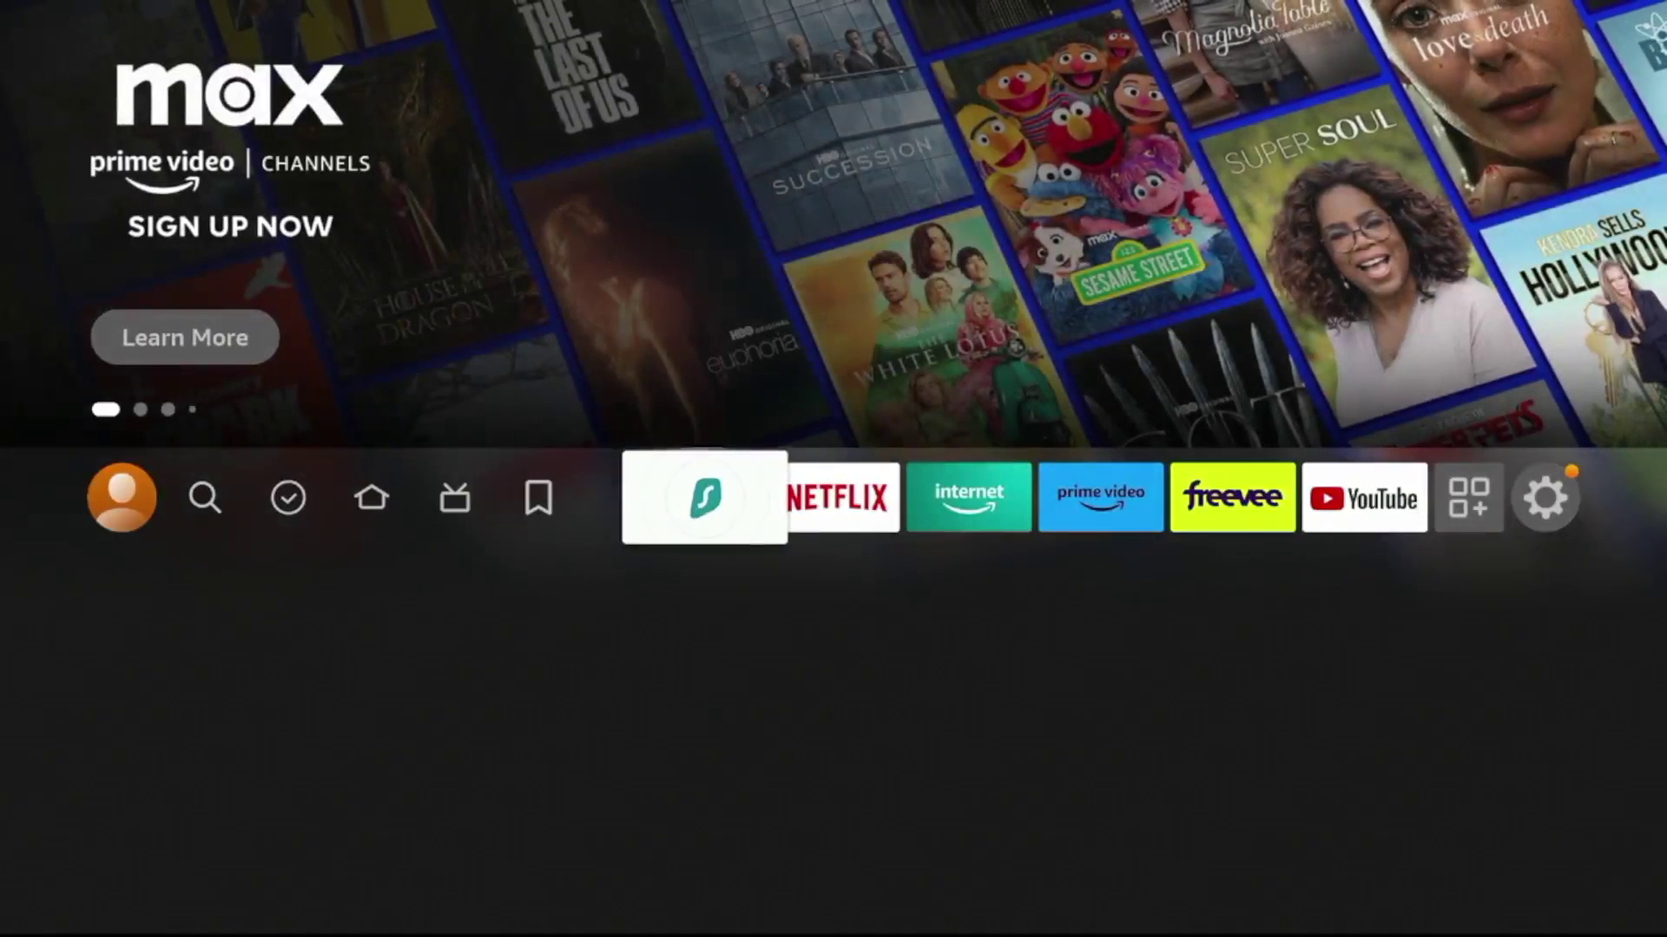
Open the Silk Browser and bring up its web address entry
key(Return)
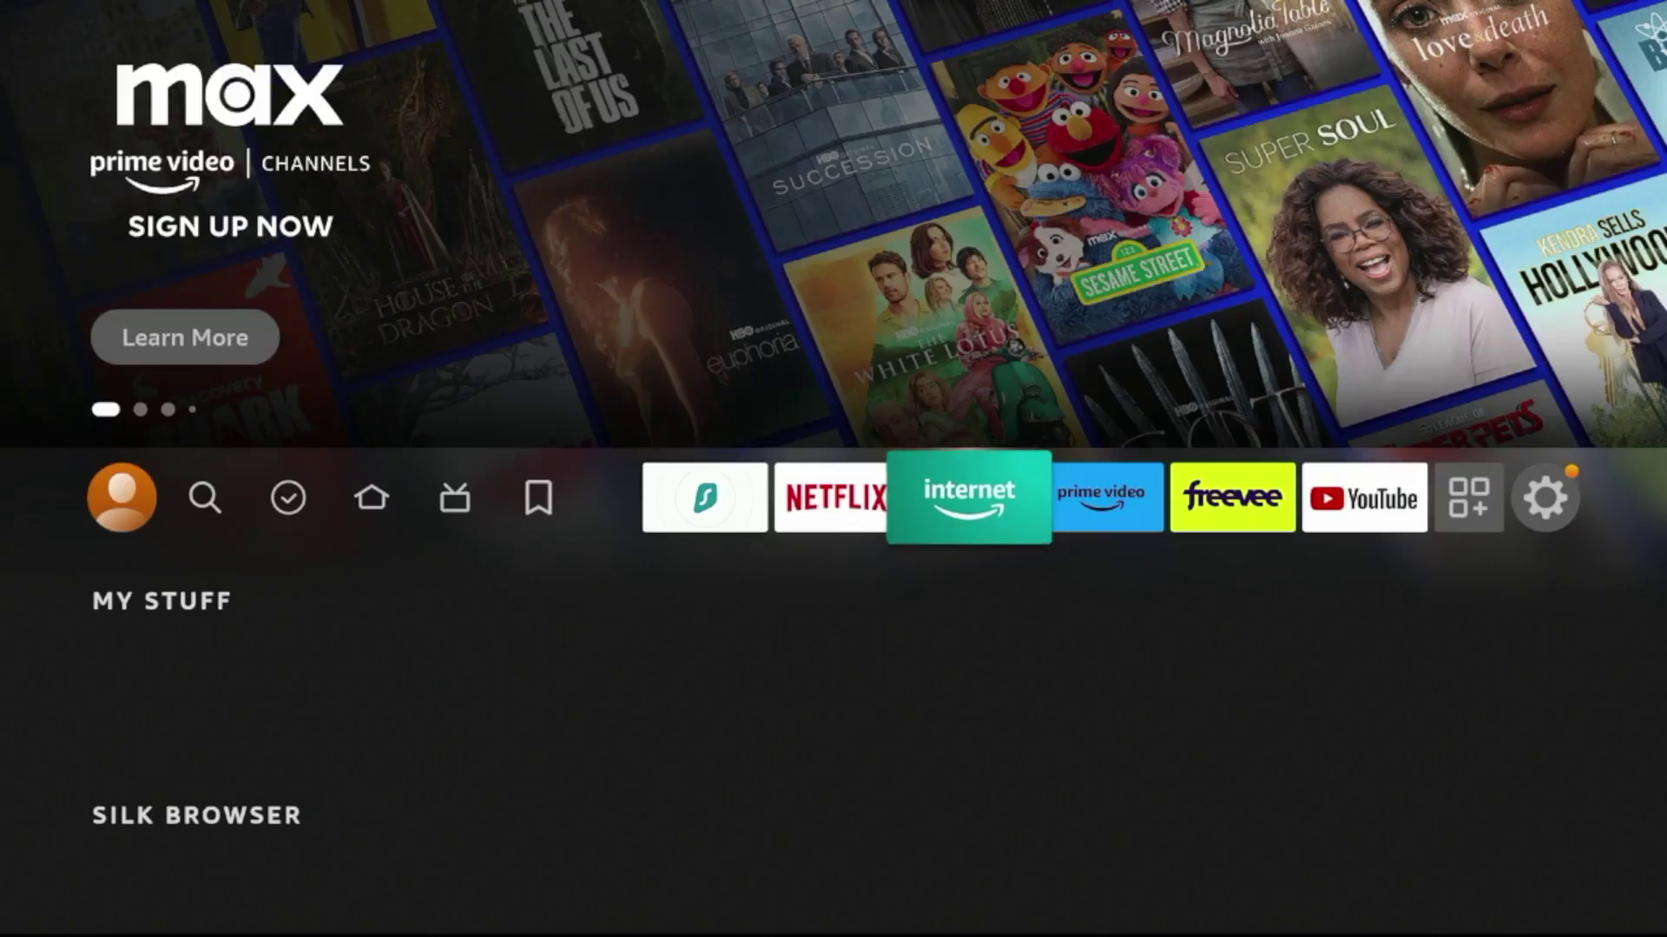
key(Left)
key(Left)
key(Left)
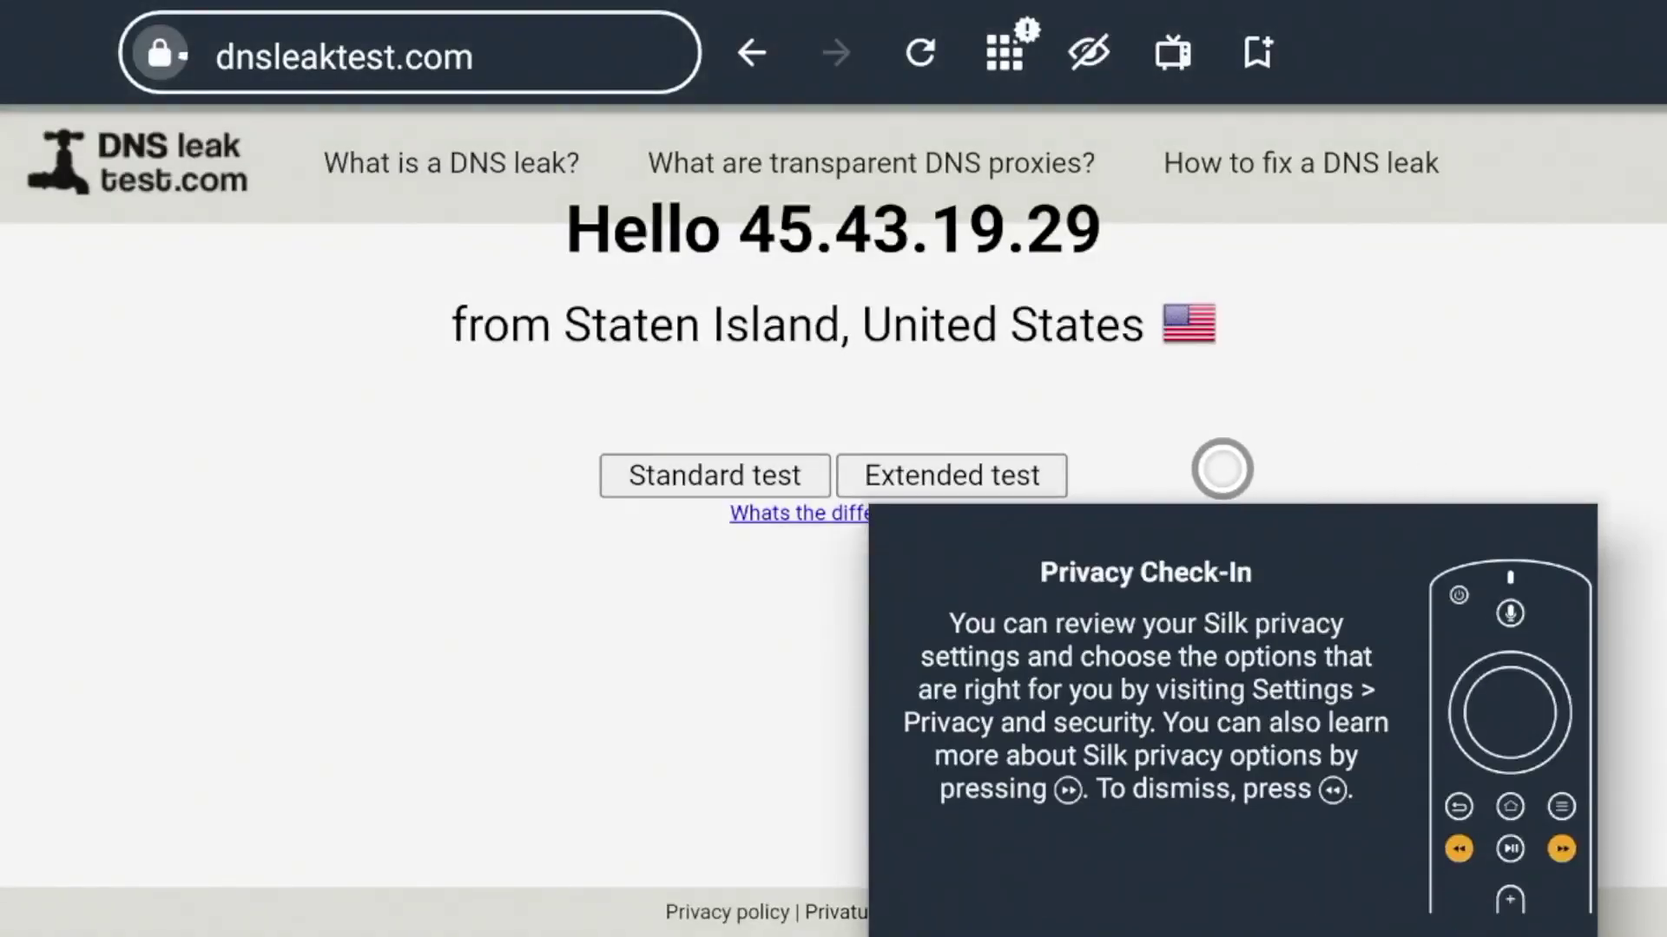
key(Up)
key(Up)
key(Left)
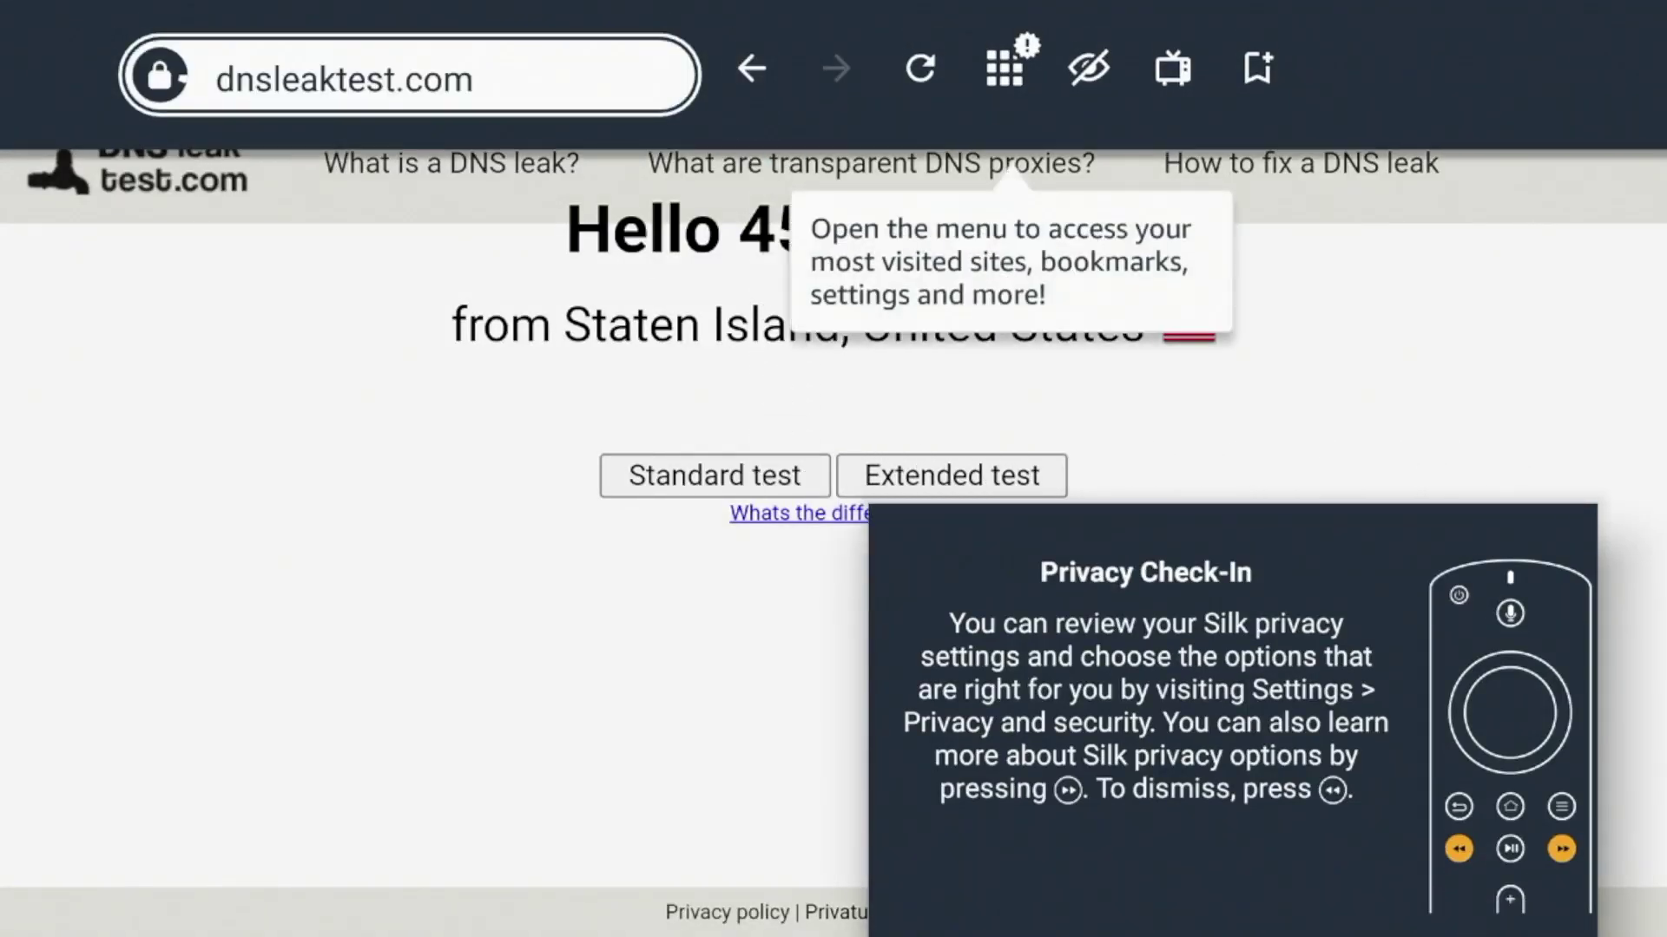
key(Return)
Load dnsleaktest.com to confirm the Staten Island IP 154.16.169.92, then exit the browser
key(Right)
key(Right)
key(Down)
key(Right)
key(Up)
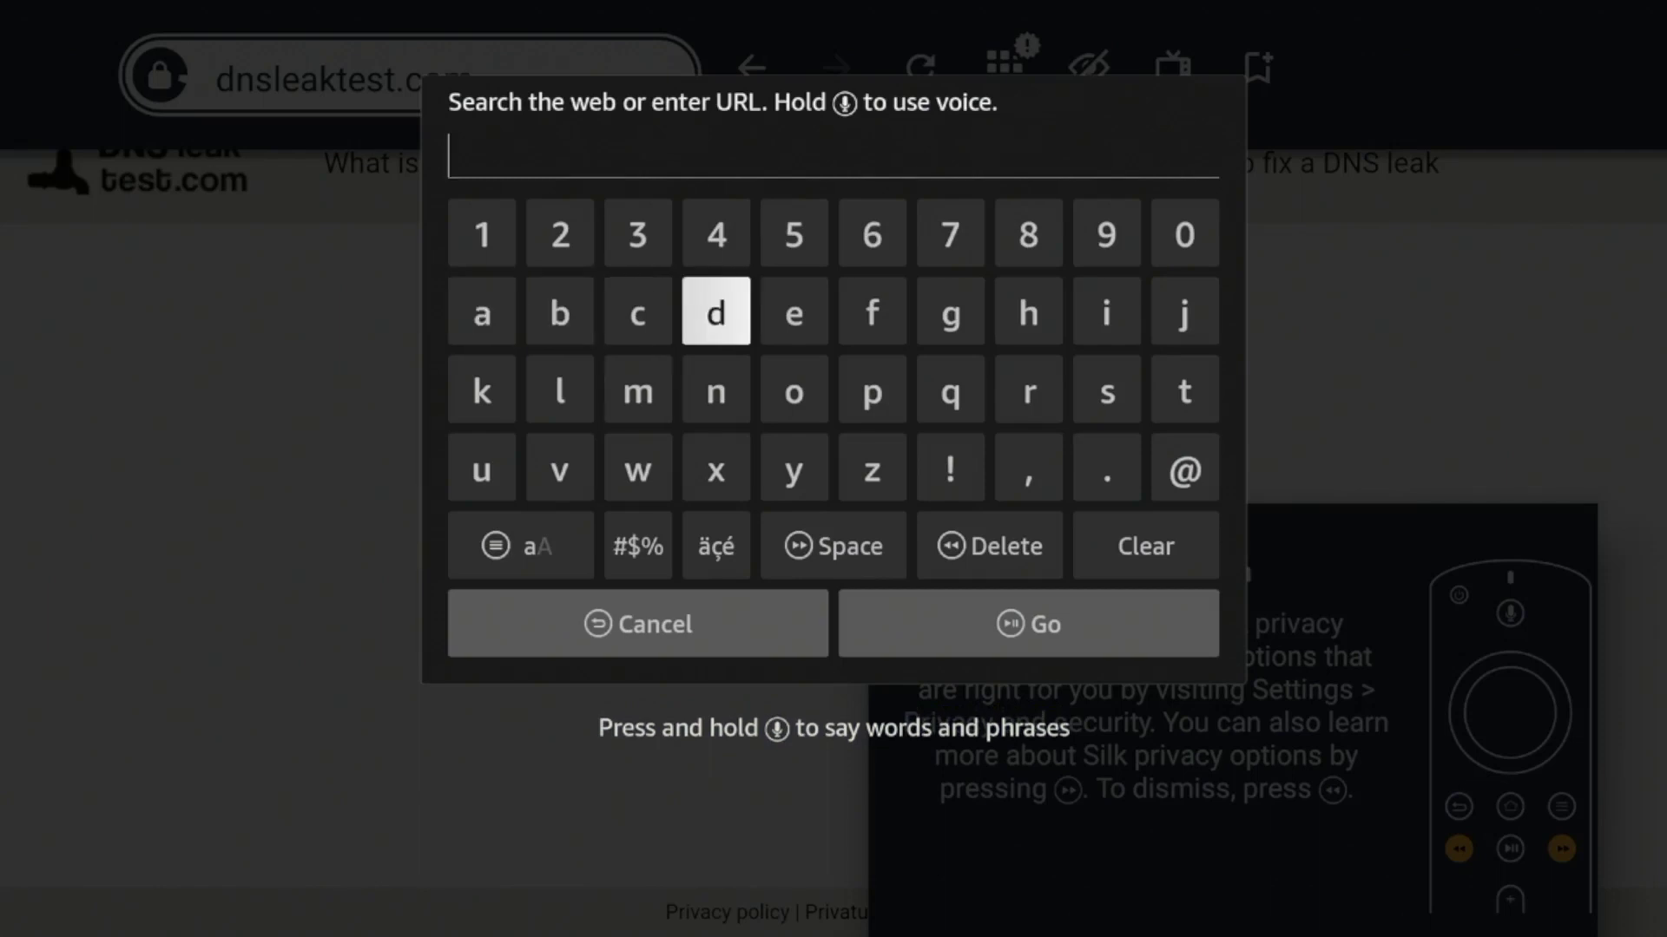
key(Return)
key(Down)
key(Return)
key(Right)
key(Right)
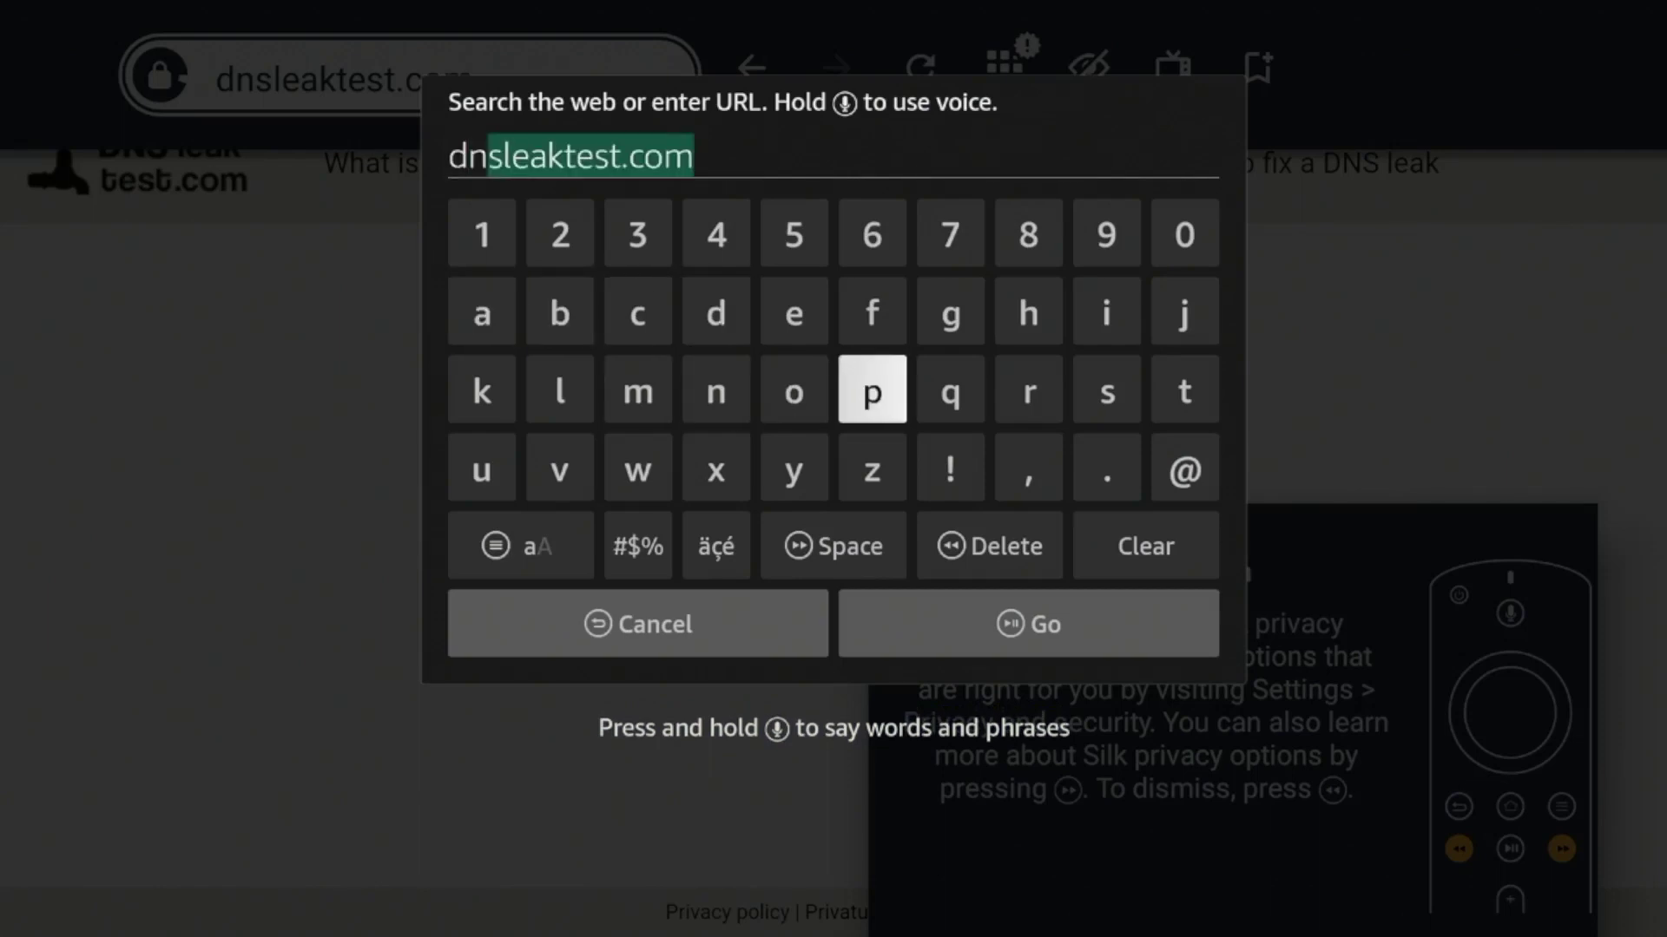
key(Down)
key(Down)
key(Right)
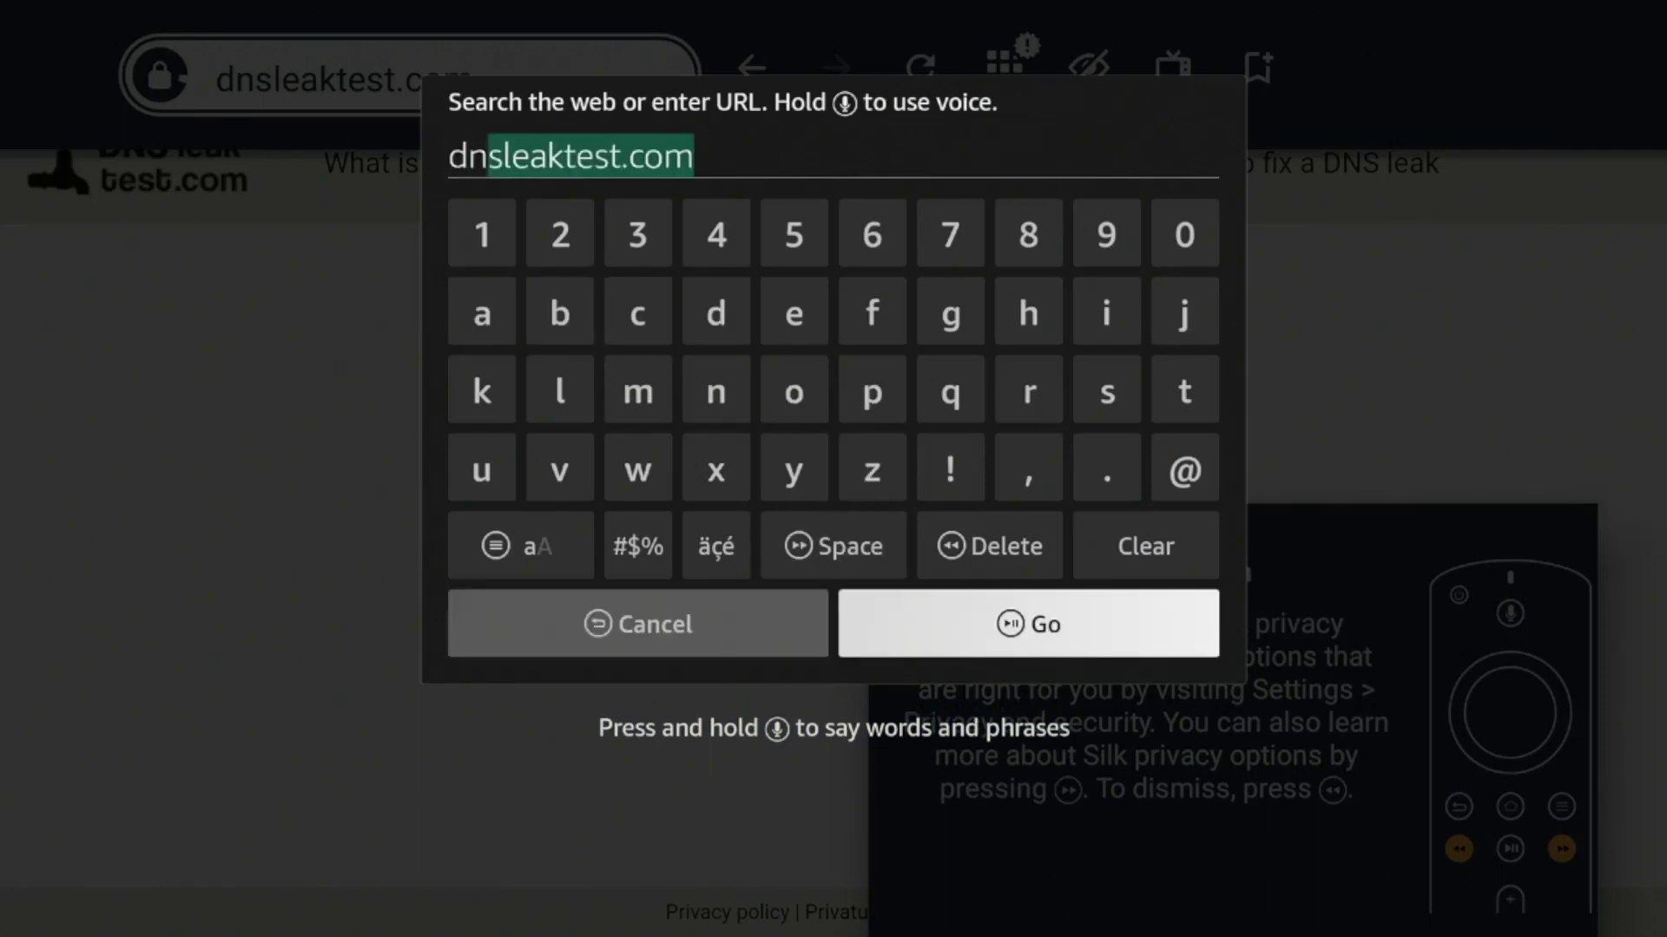
key(Return)
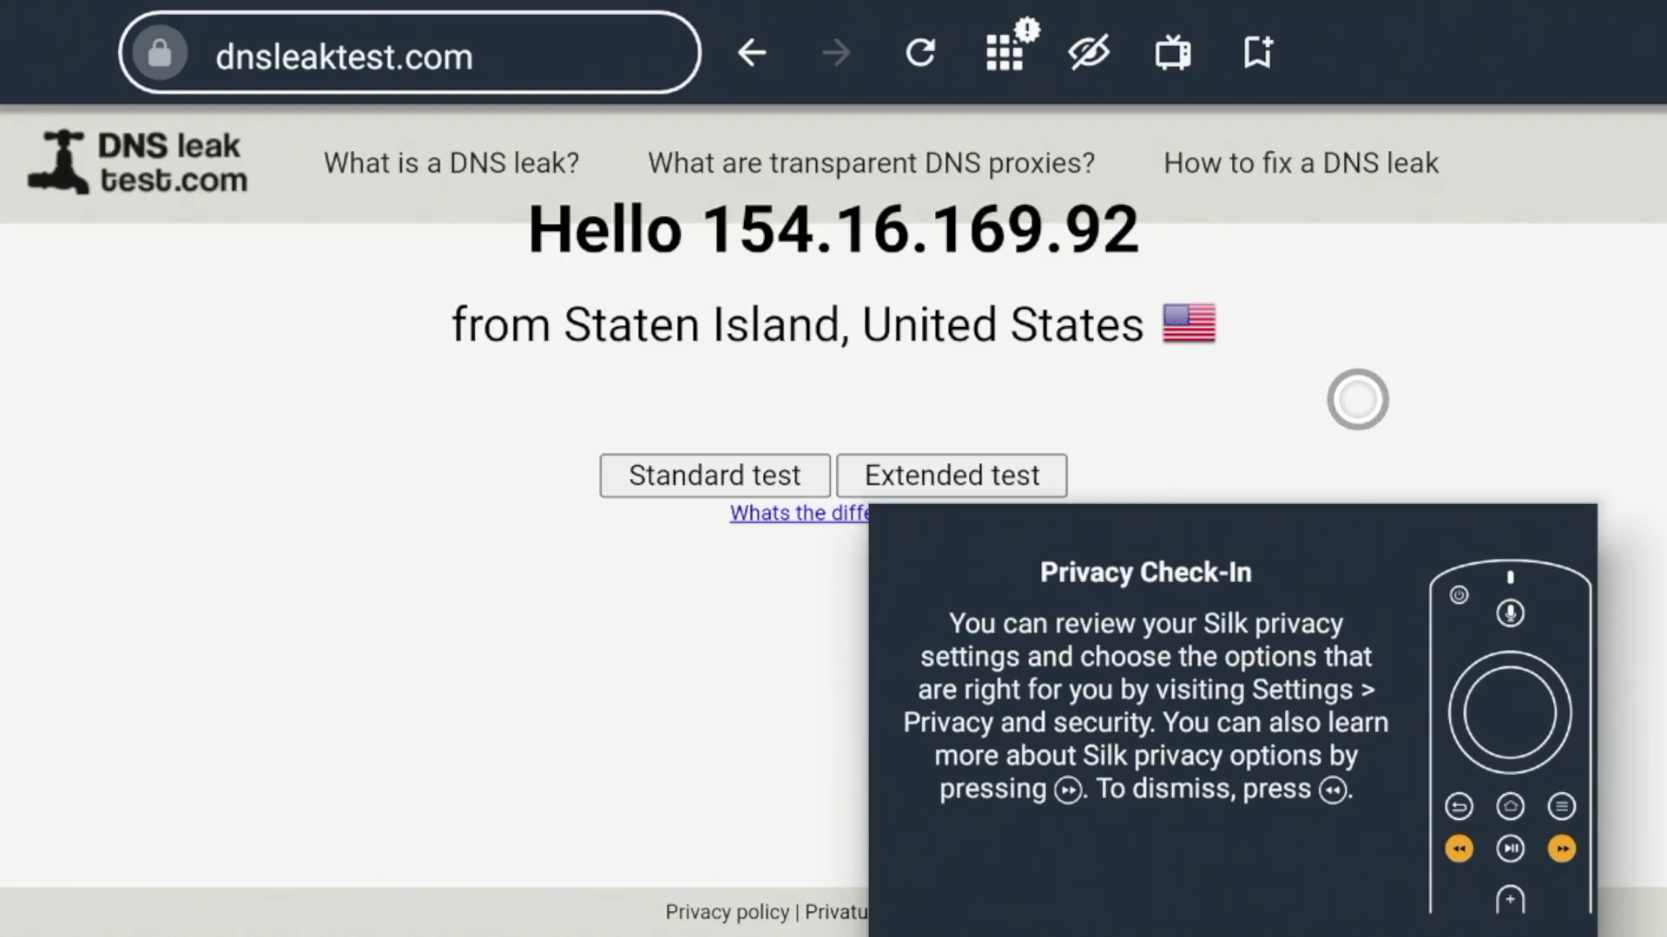
key(Home)
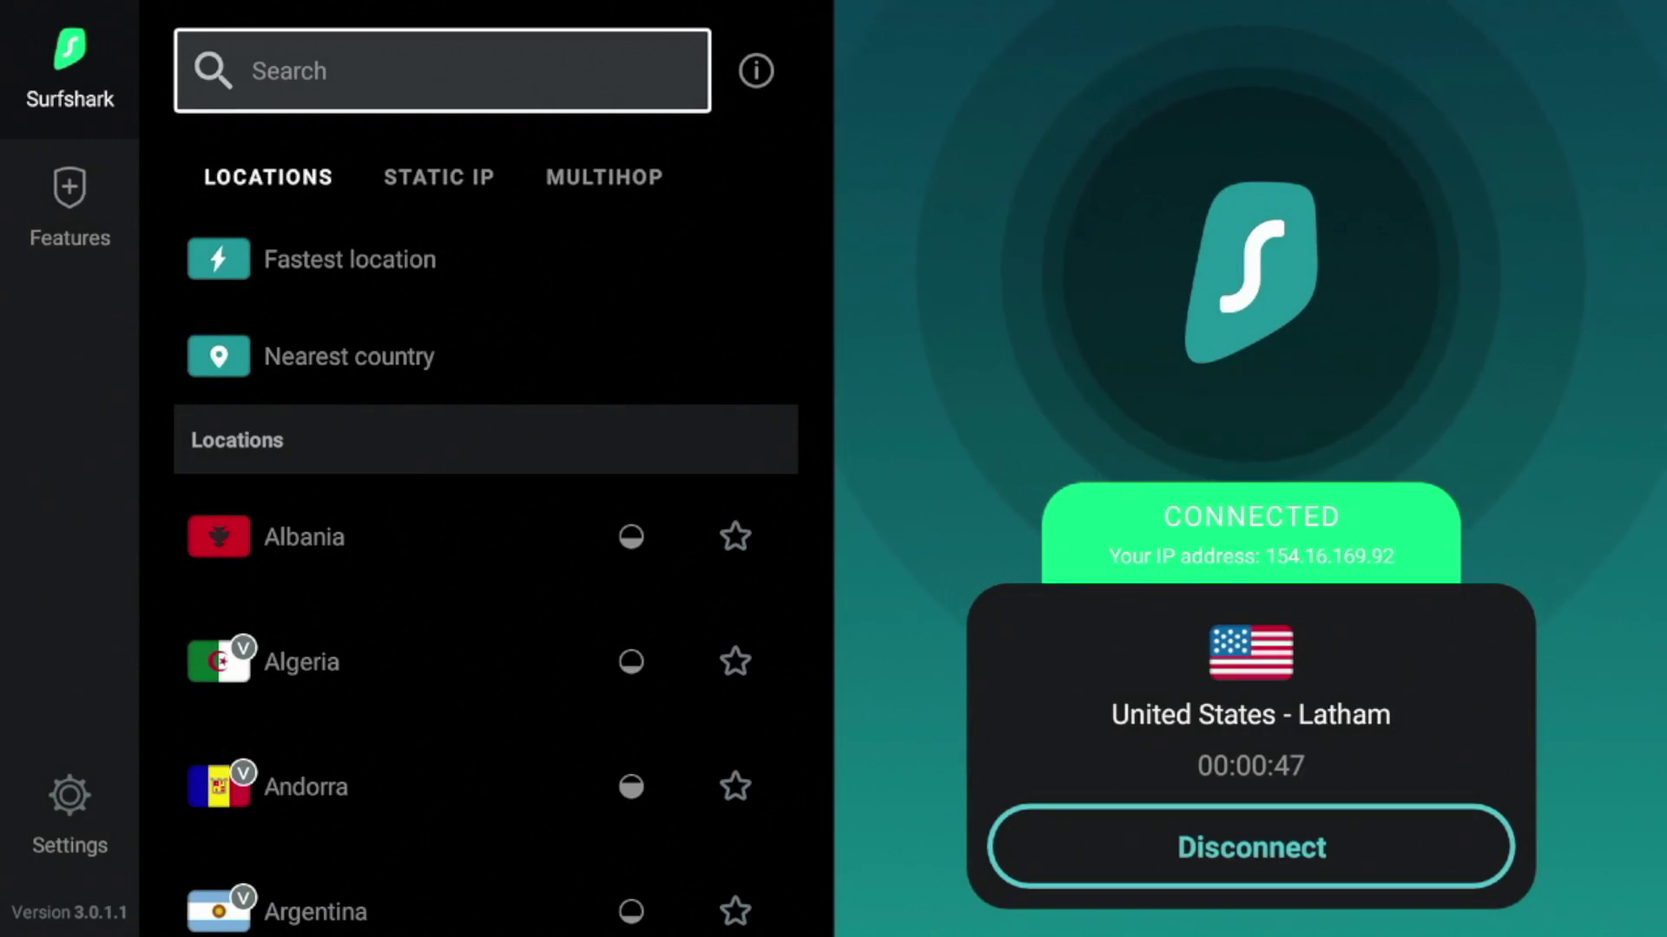
Browse the location categories, including Fastest location, and return to the location search
key(Down)
key(Right)
key(Up)
key(Down)
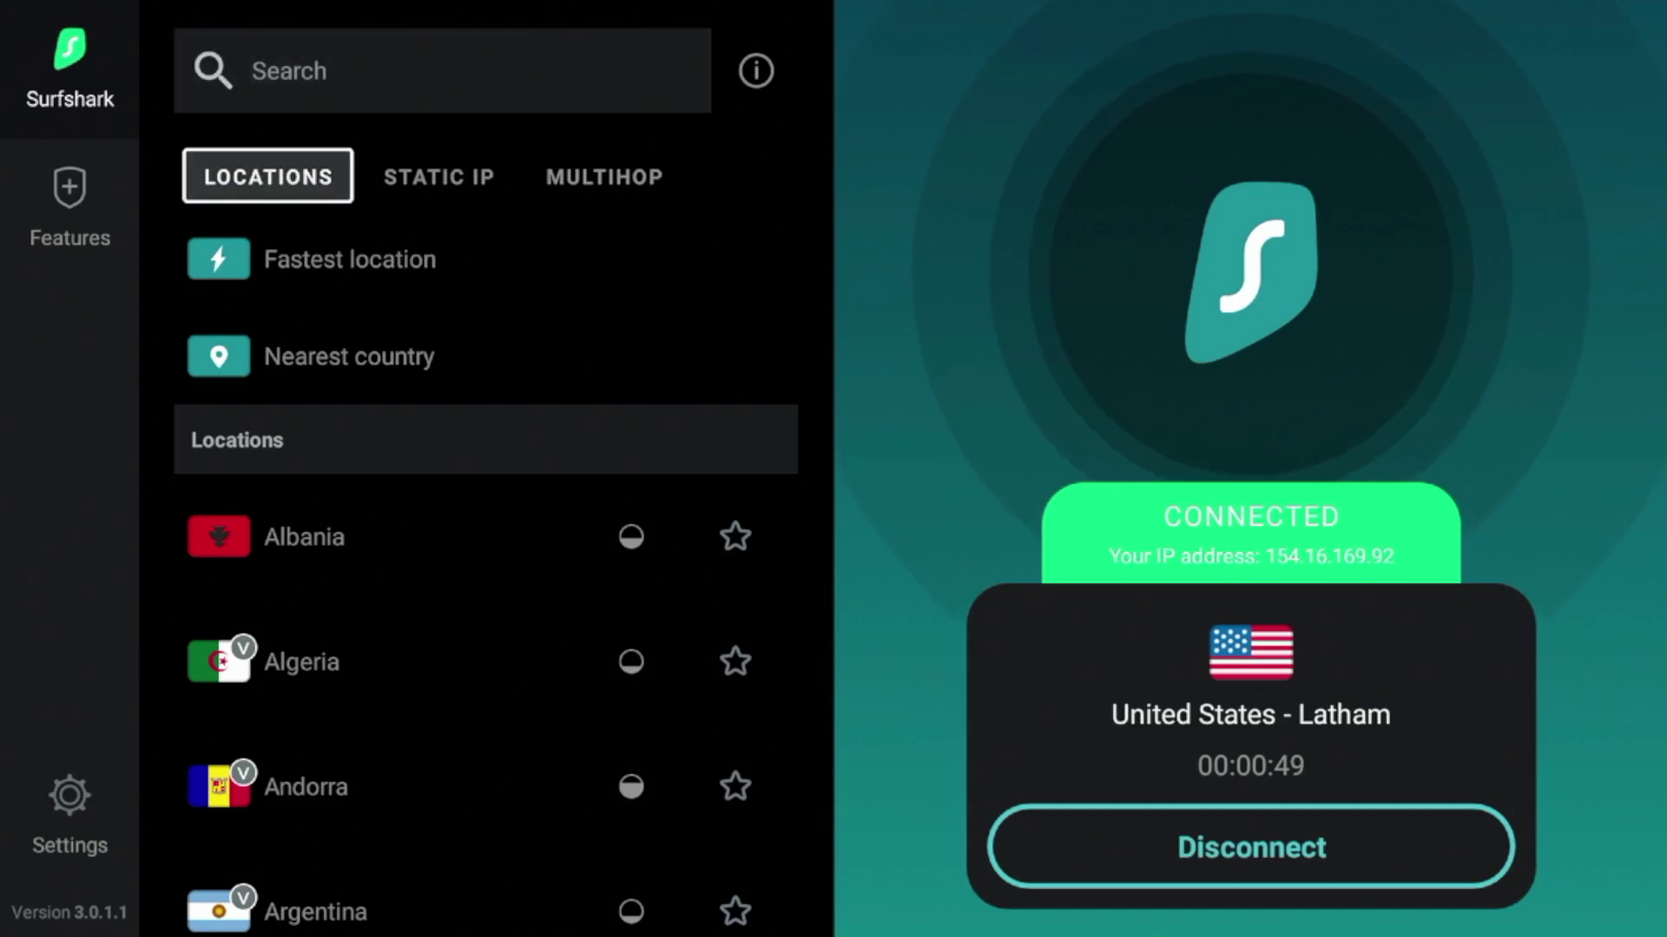
key(Down)
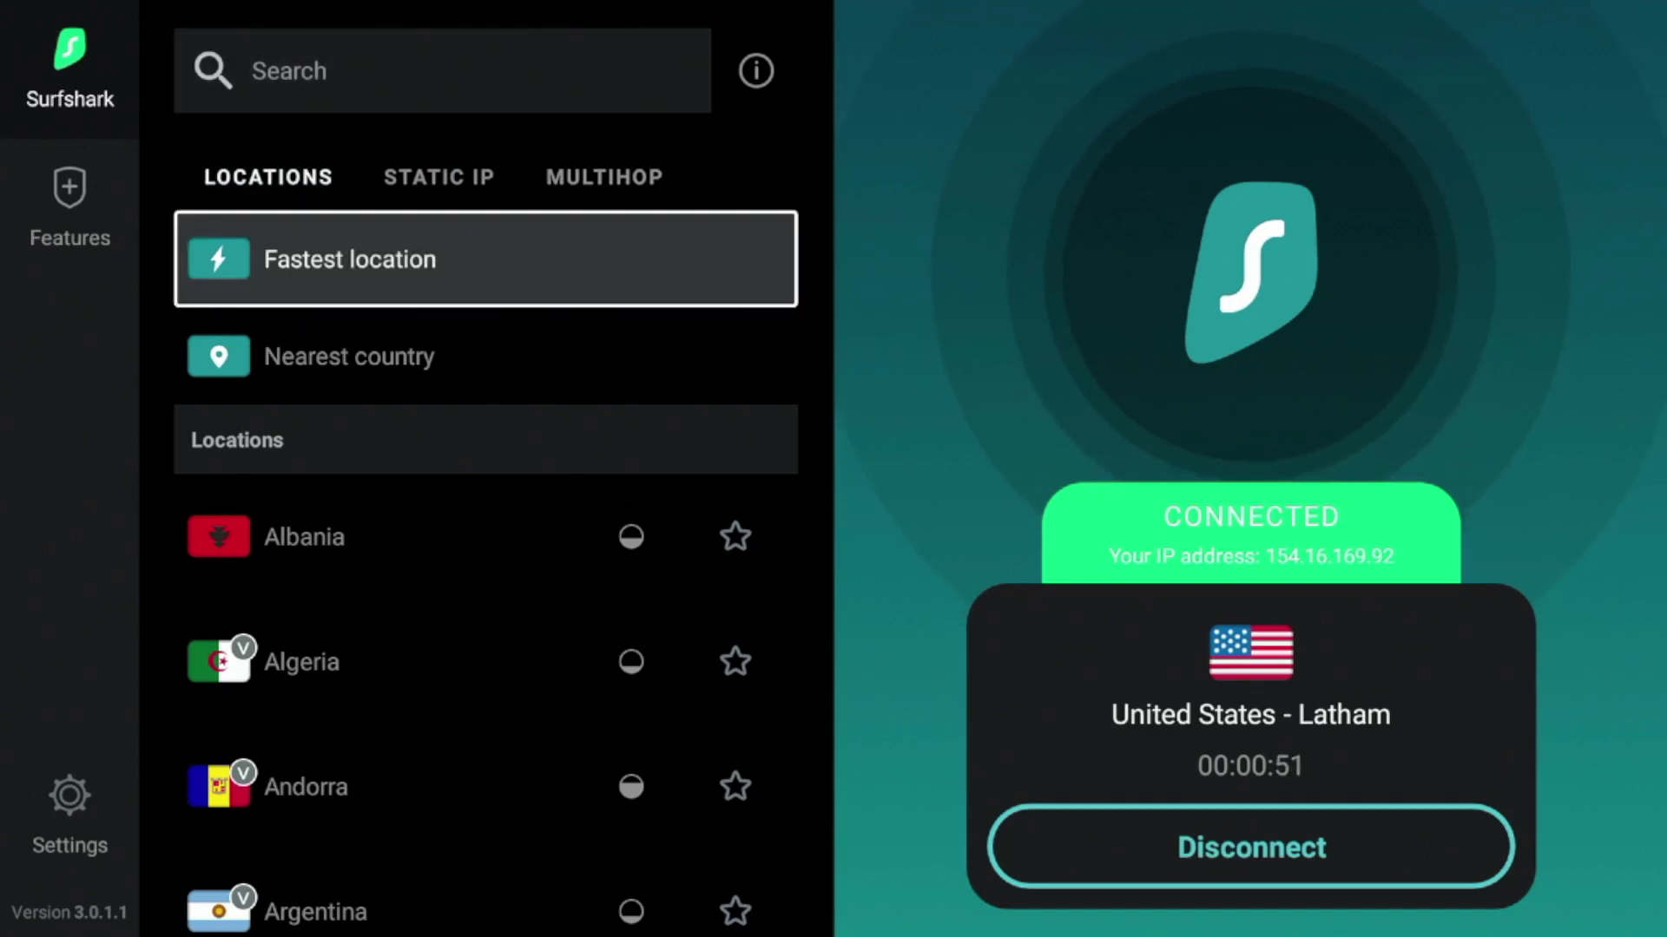
key(Down)
key(Down)
key(Up)
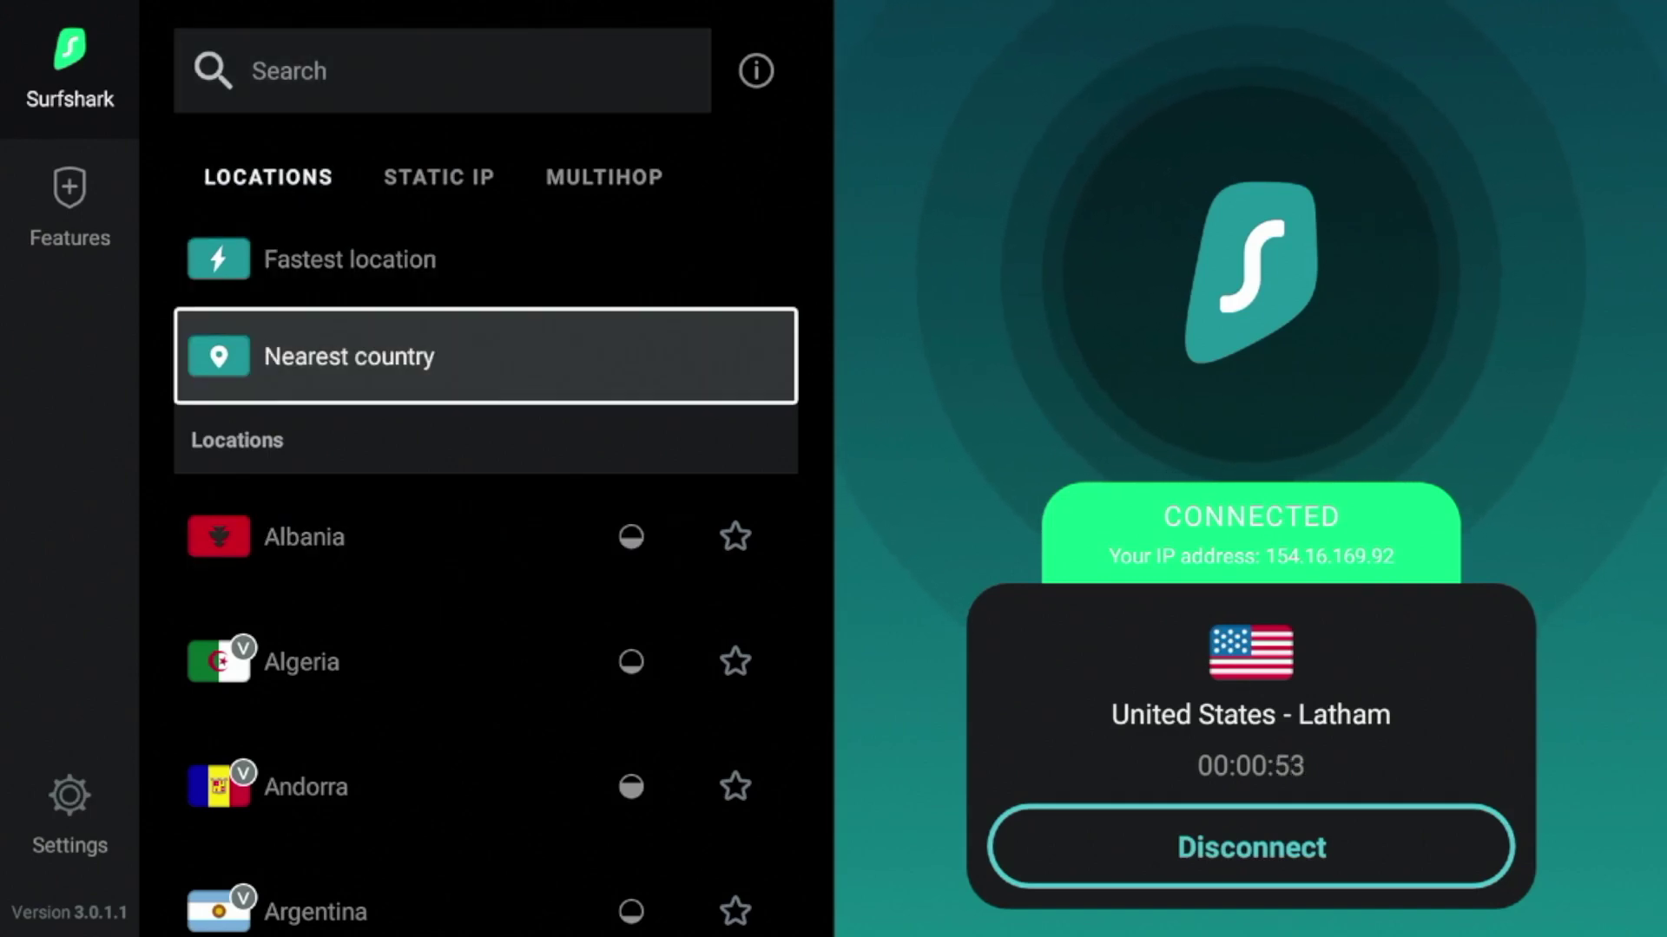
key(Down)
key(Up)
key(Up)
key(Up)
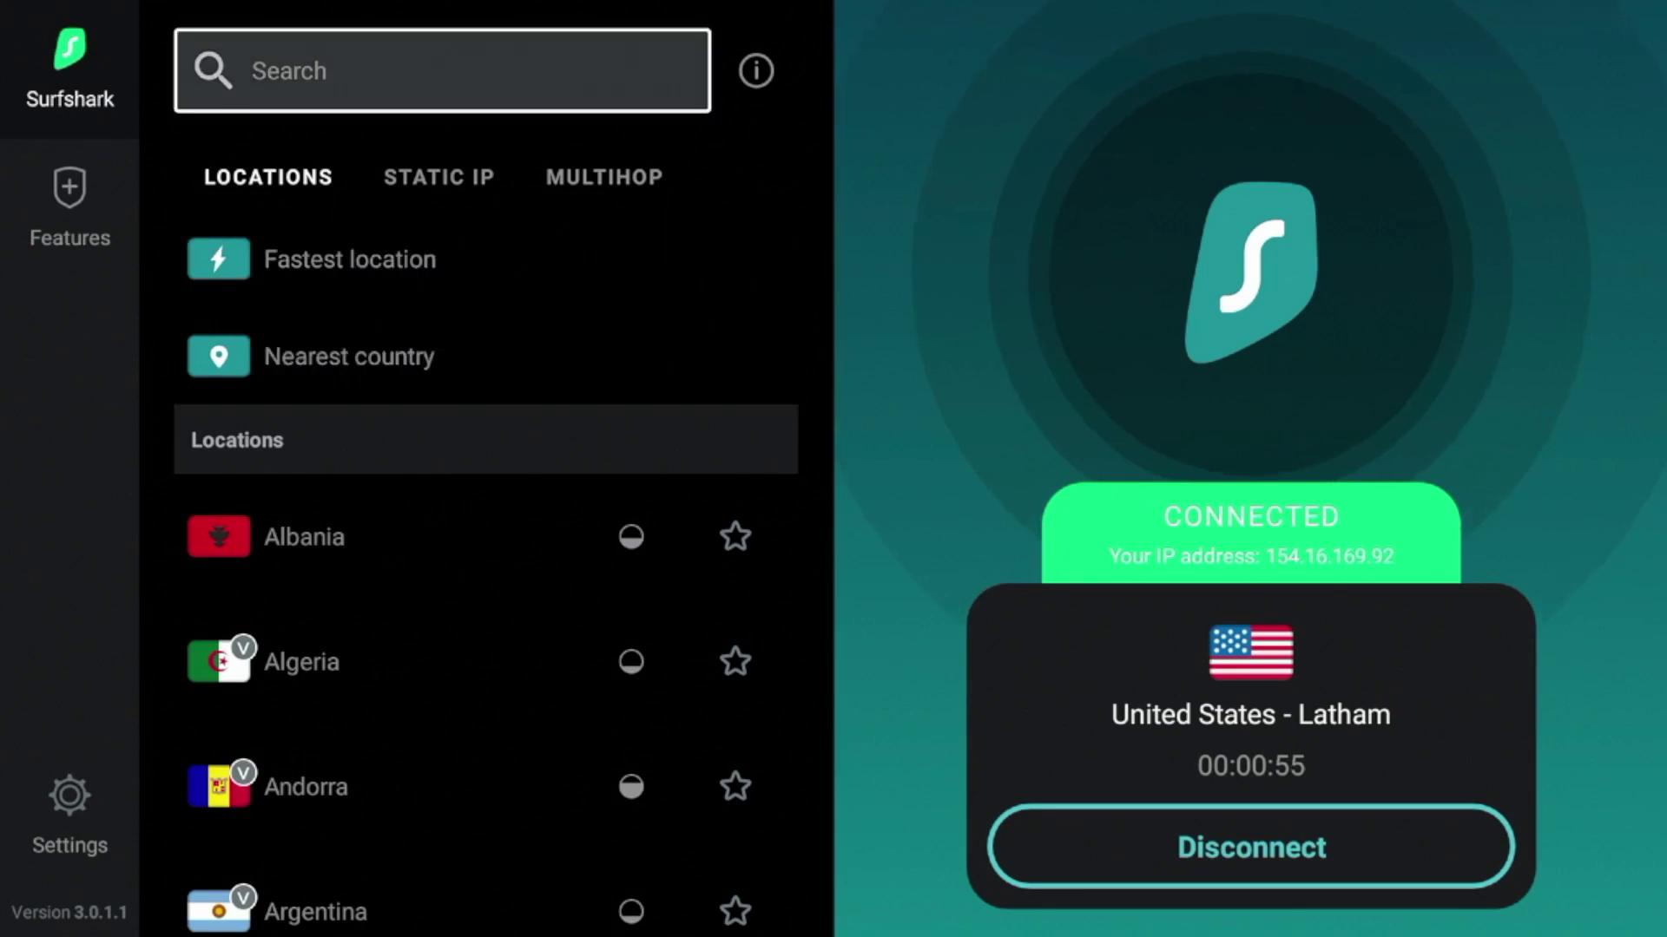
Search the locations for 'chicago' with the on-screen keyboard
key(Return)
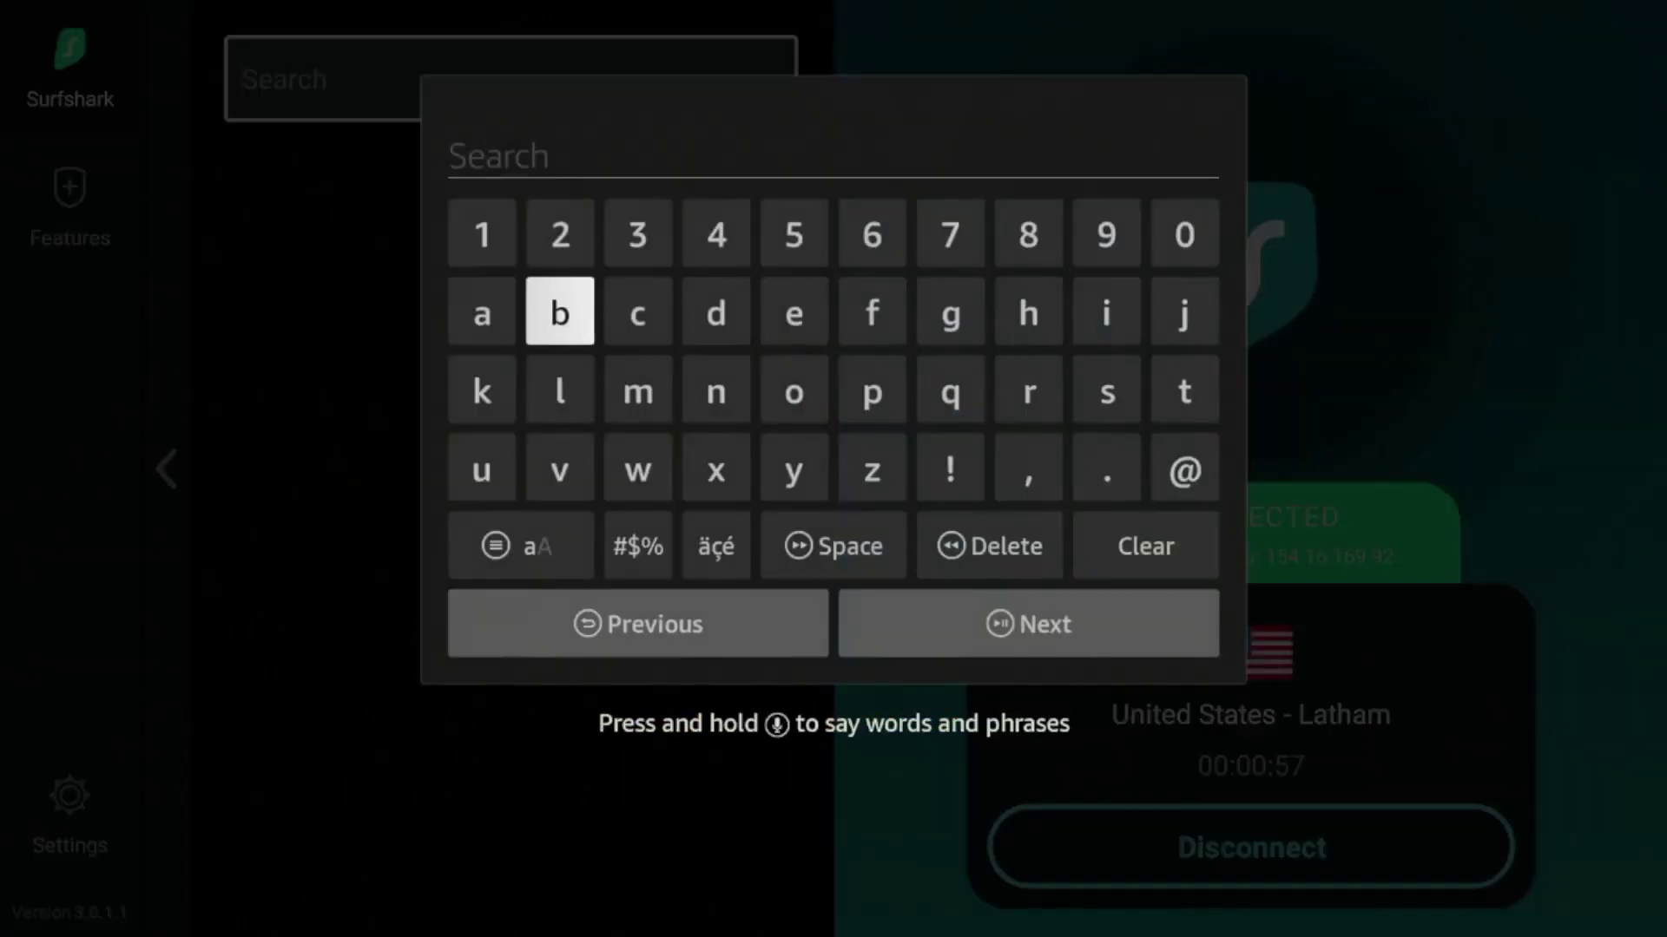
key(Right)
key(Return)
key(Right)
key(Right)
key(Right)
key(Right)
key(Right)
key(Return)
key(Right)
key(Return)
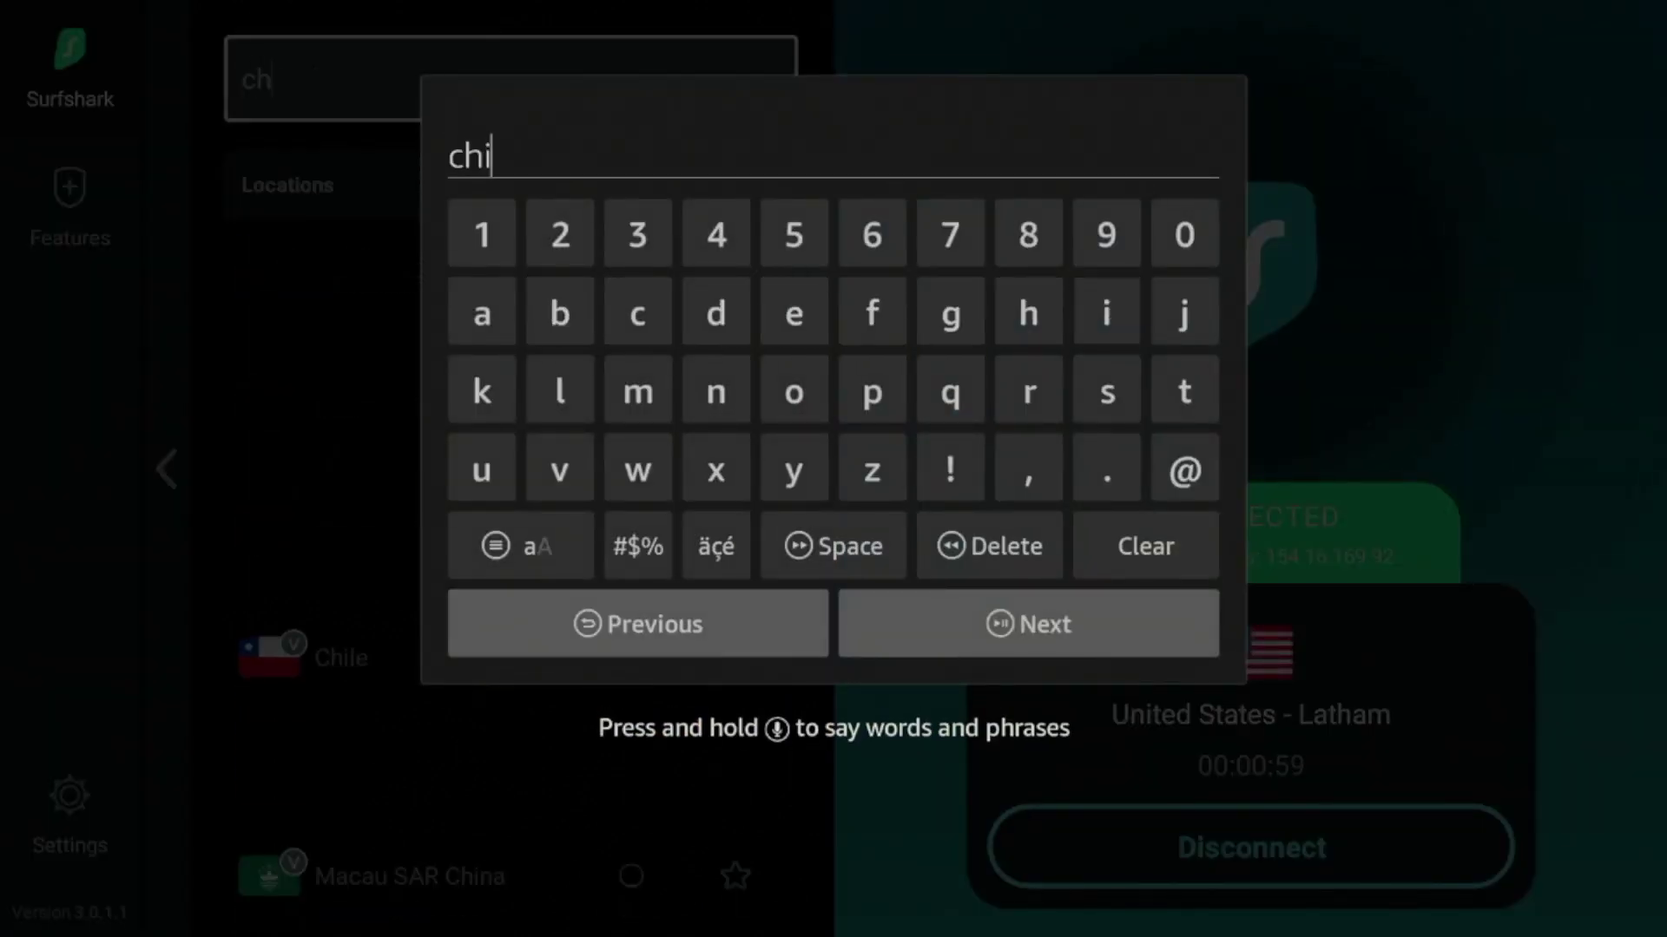
key(Left)
key(Left)
key(Left)
key(Left)
key(Left)
key(Left)
key(Left)
key(Right)
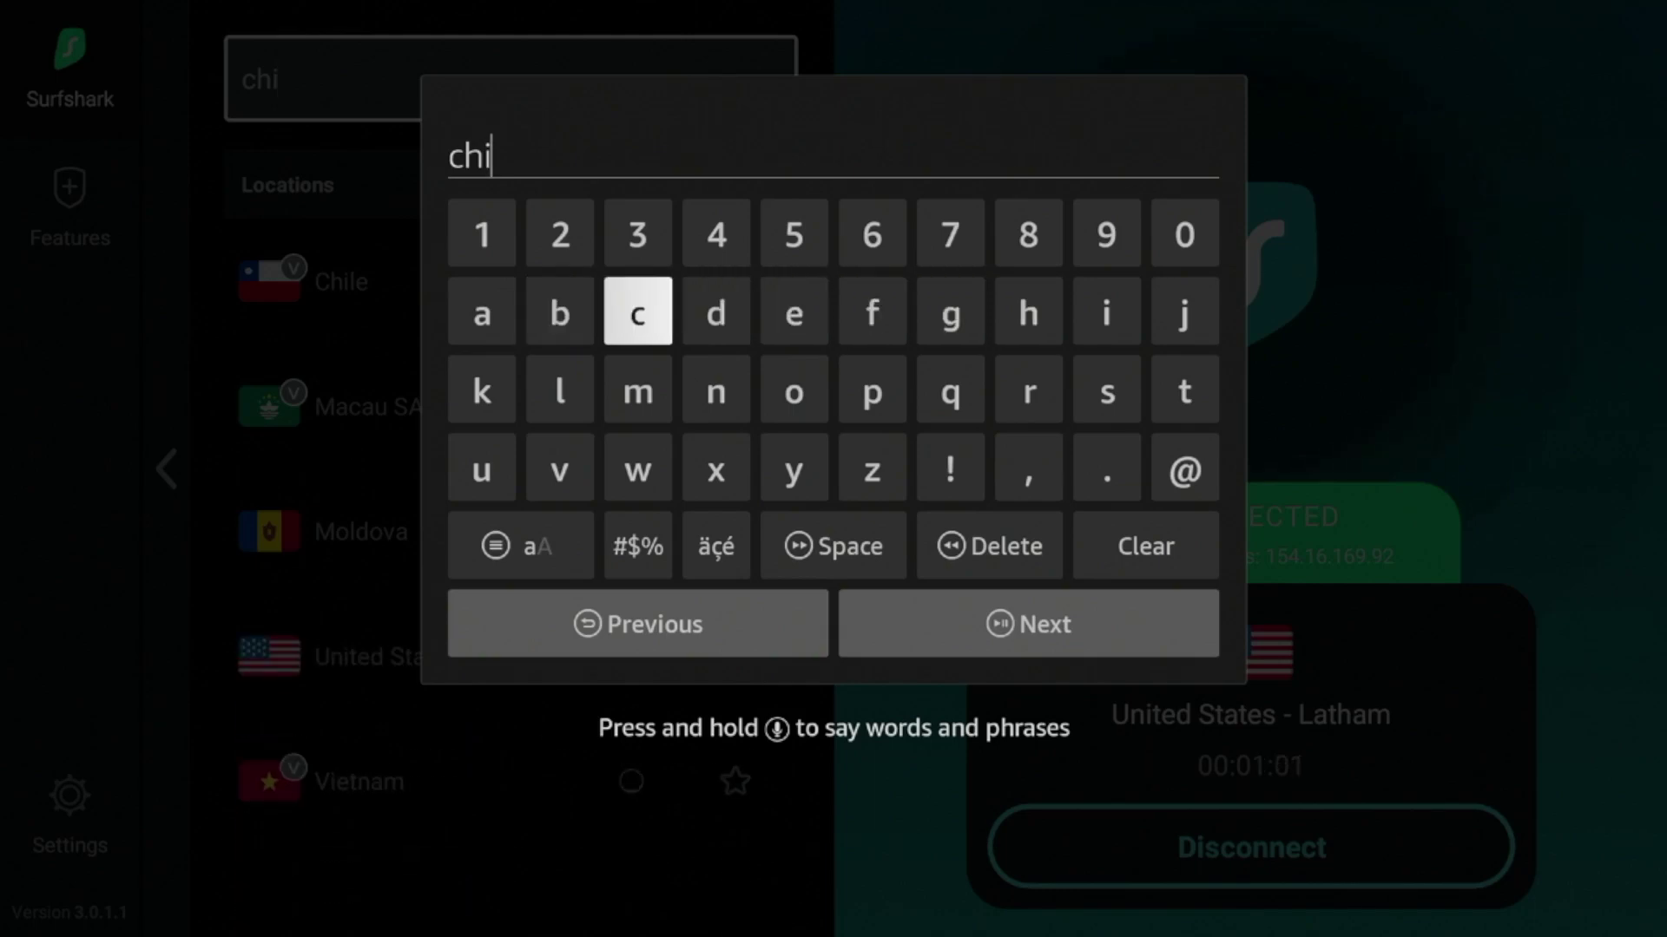
key(Left)
key(Right)
key(Return)
key(Left)
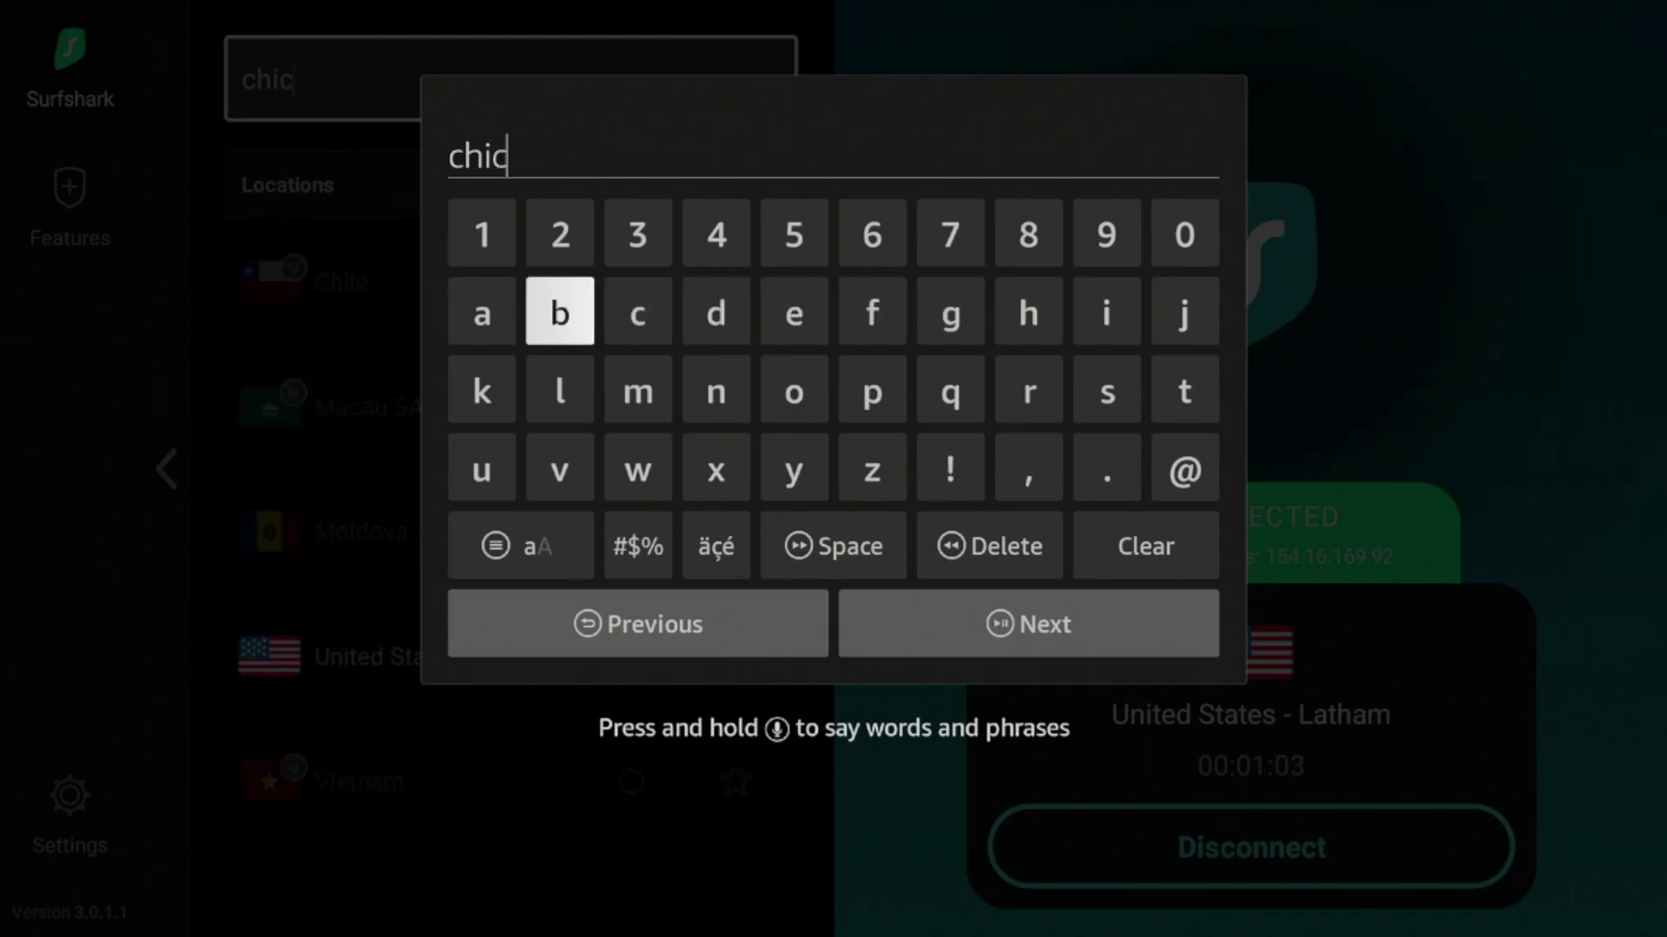
key(Left)
key(Return)
key(Right)
key(Right)
key(Right)
key(Right)
key(Right)
key(Right)
key(Return)
key(Down)
key(Left)
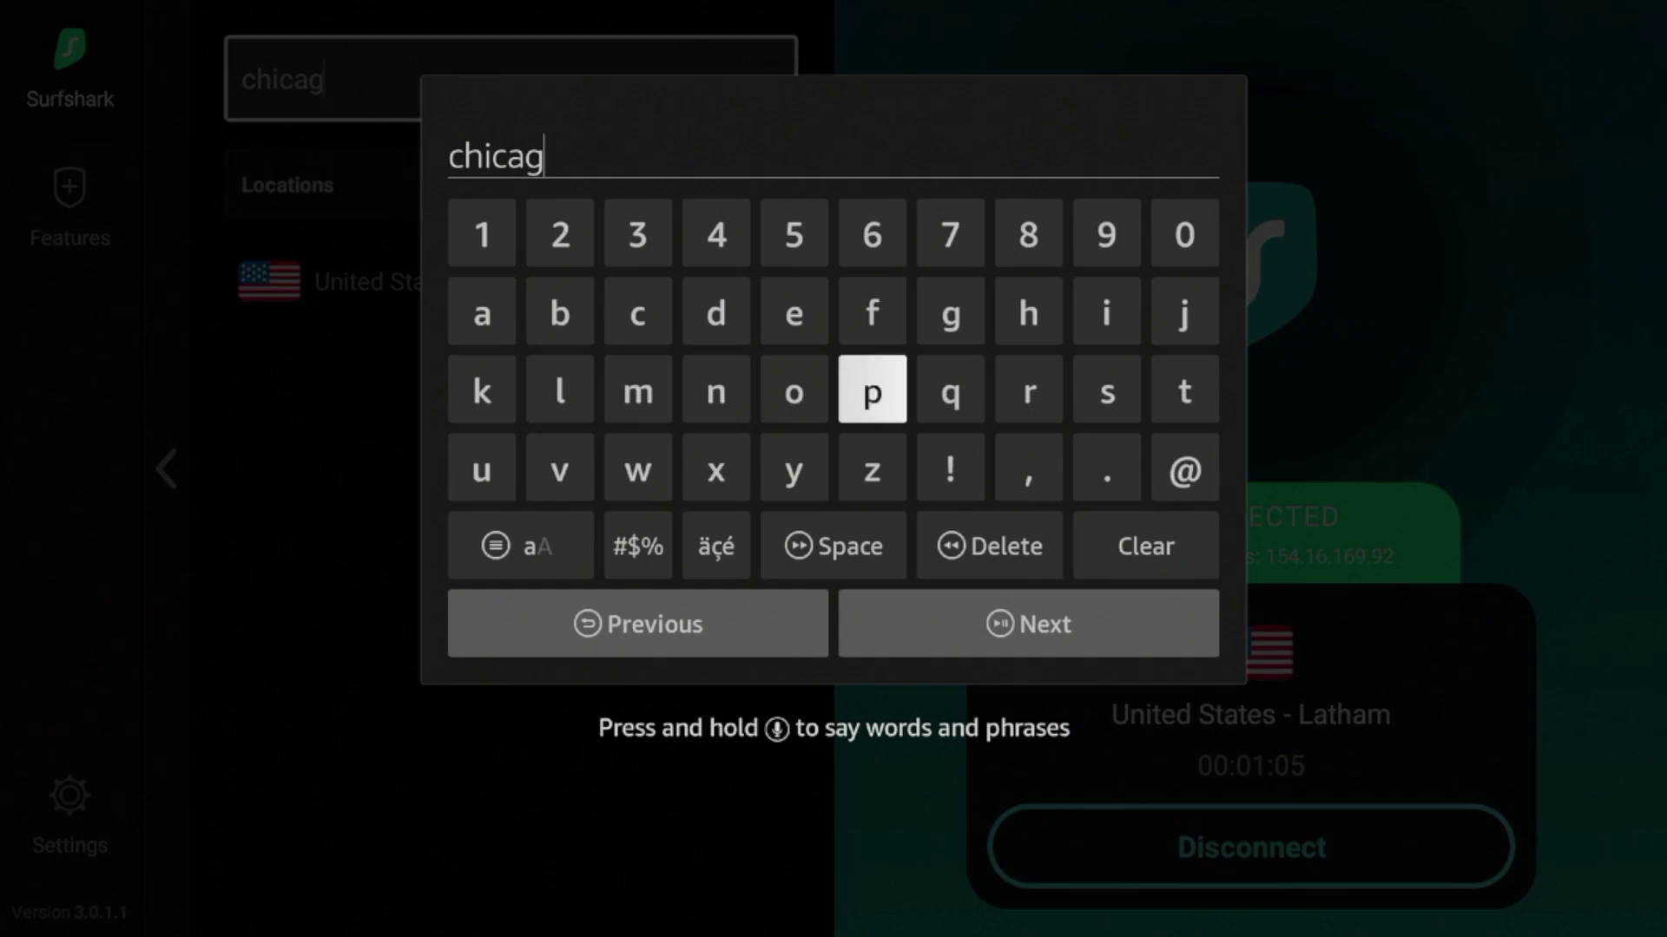
key(Left)
key(Return)
key(Down)
key(Down)
key(Right)
key(Return)
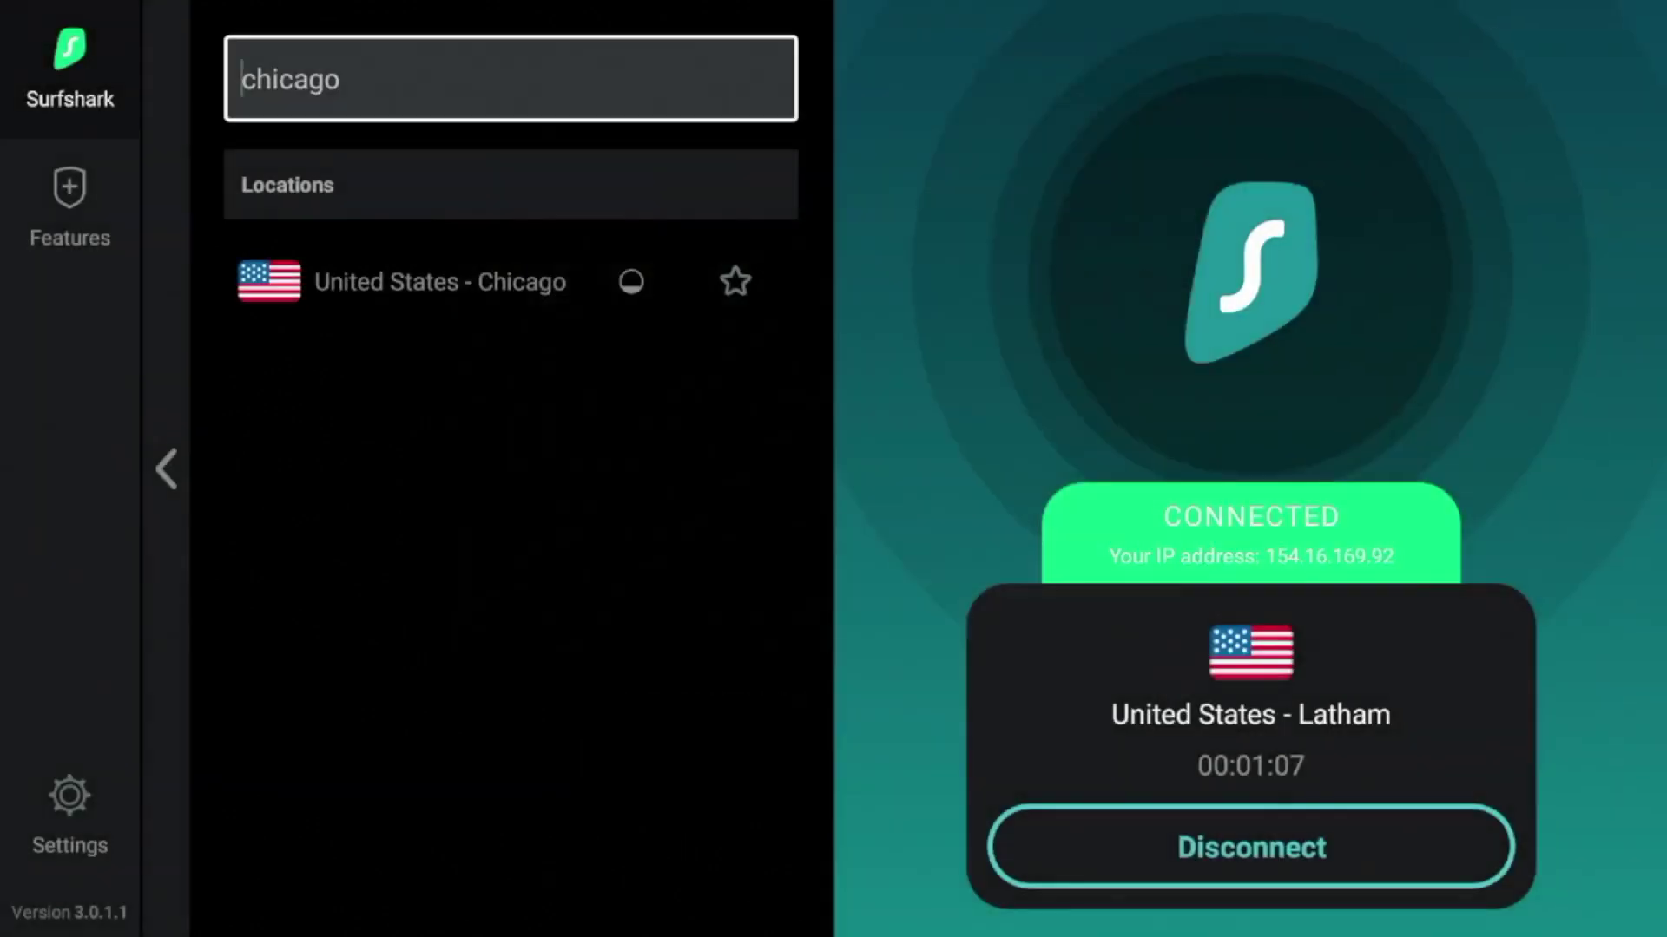
key(Down)
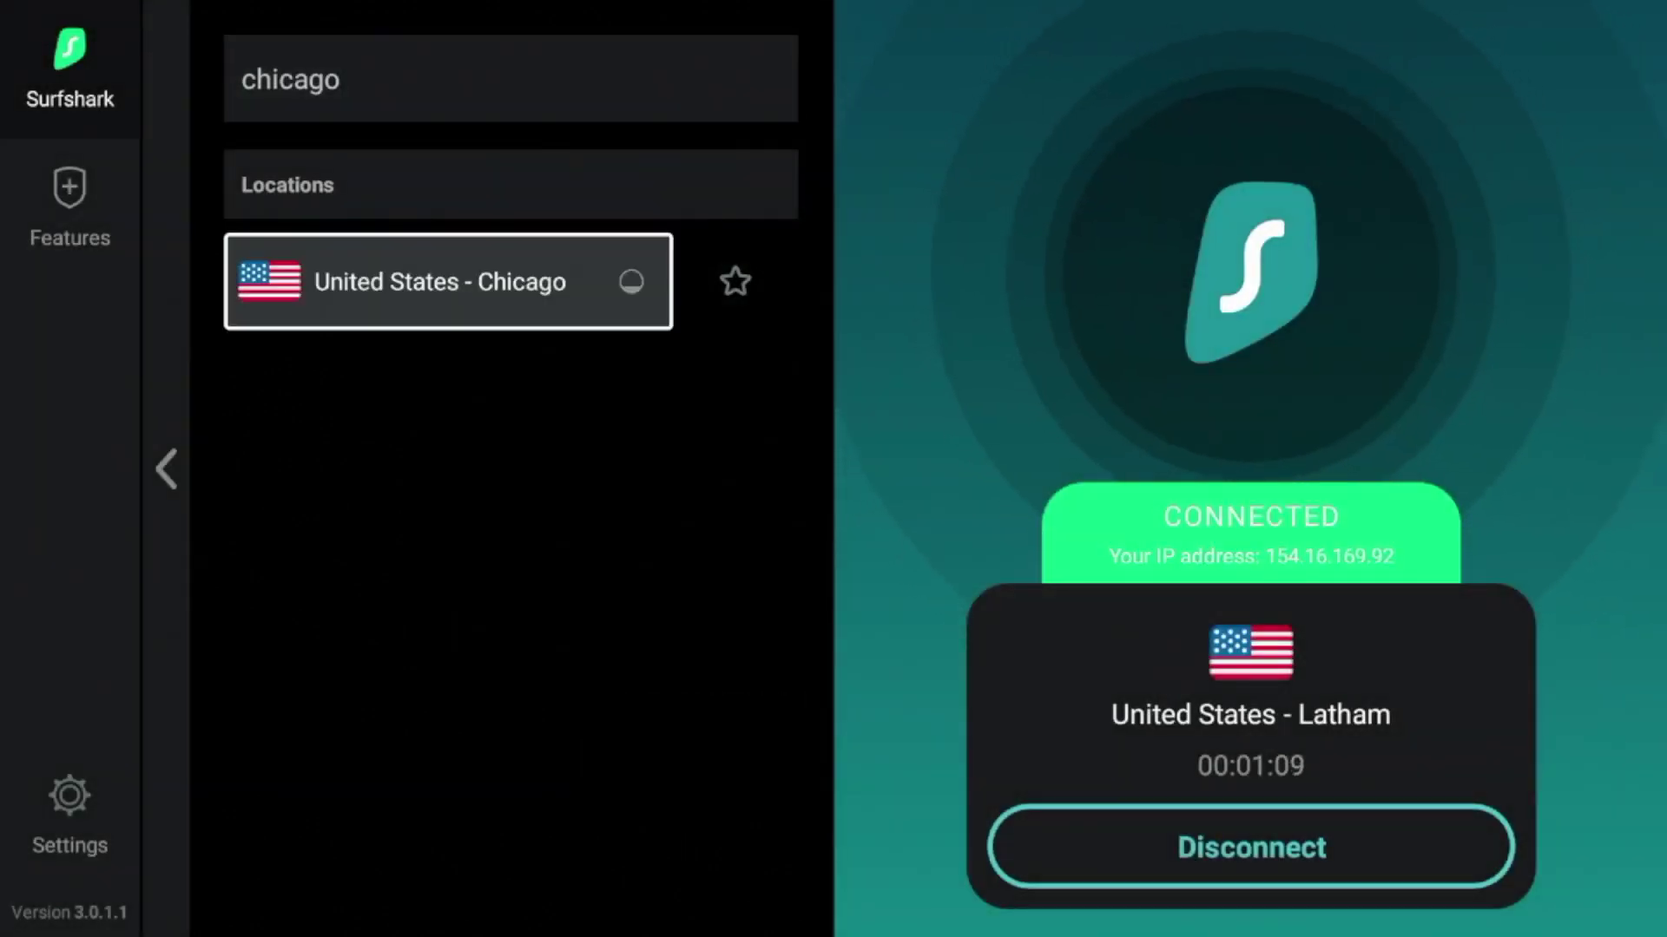
Star United States - Chicago as a favourite and return to all locations
key(Right)
key(Return)
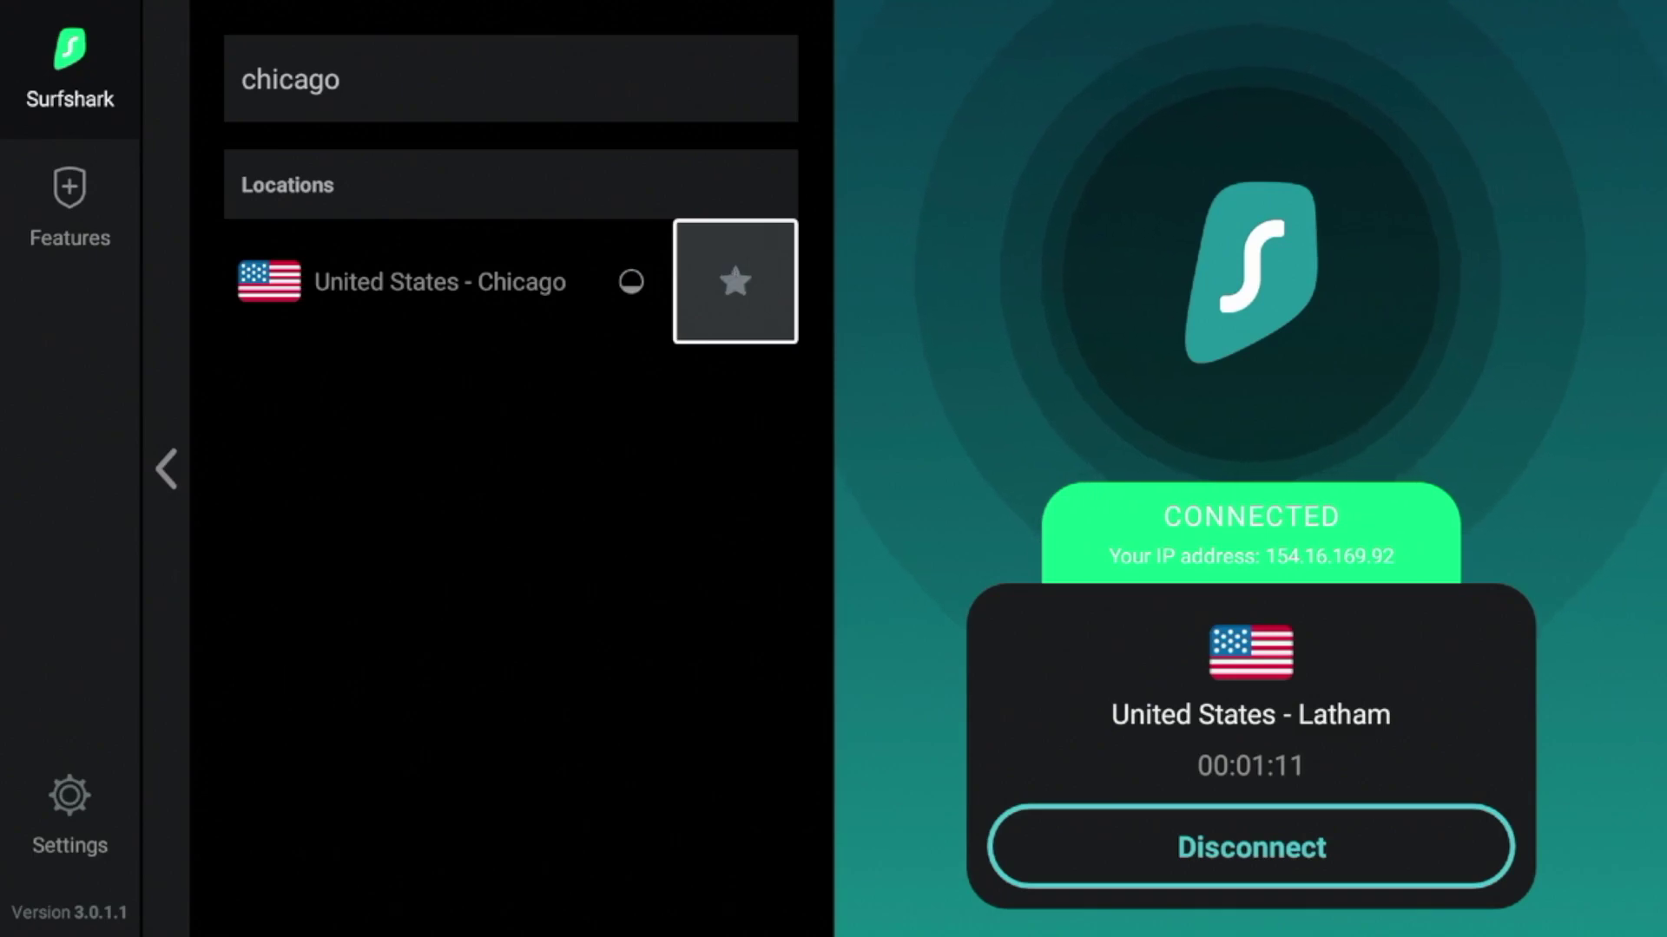
key(Left)
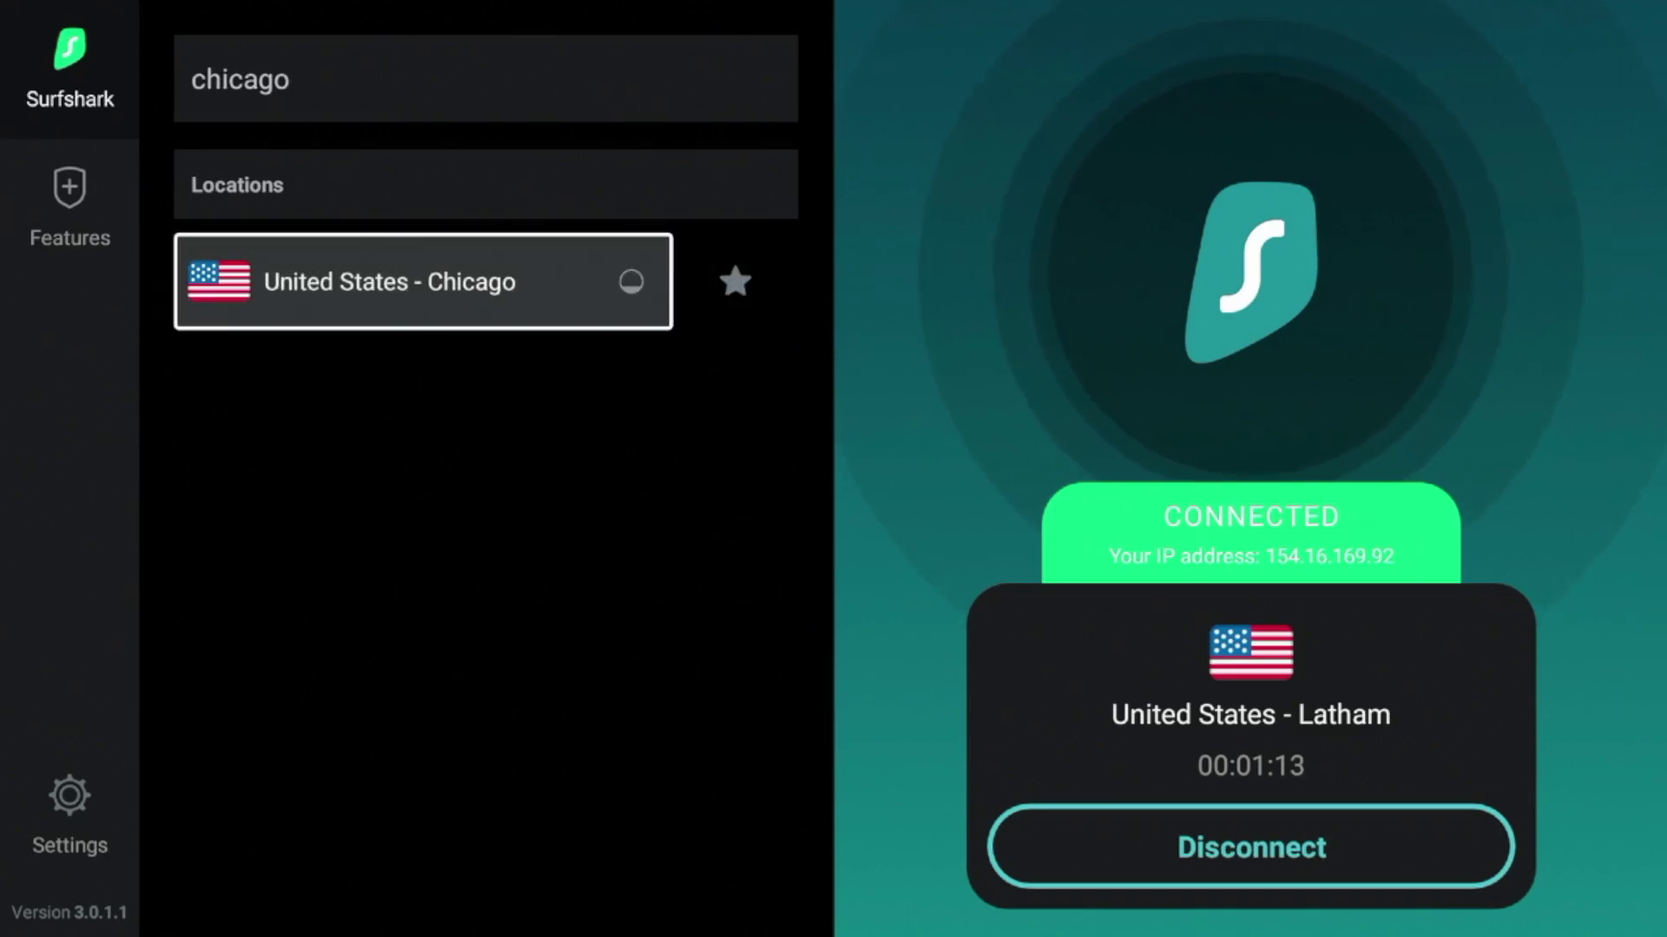
key(Escape)
key(Down)
key(Down)
key(Down)
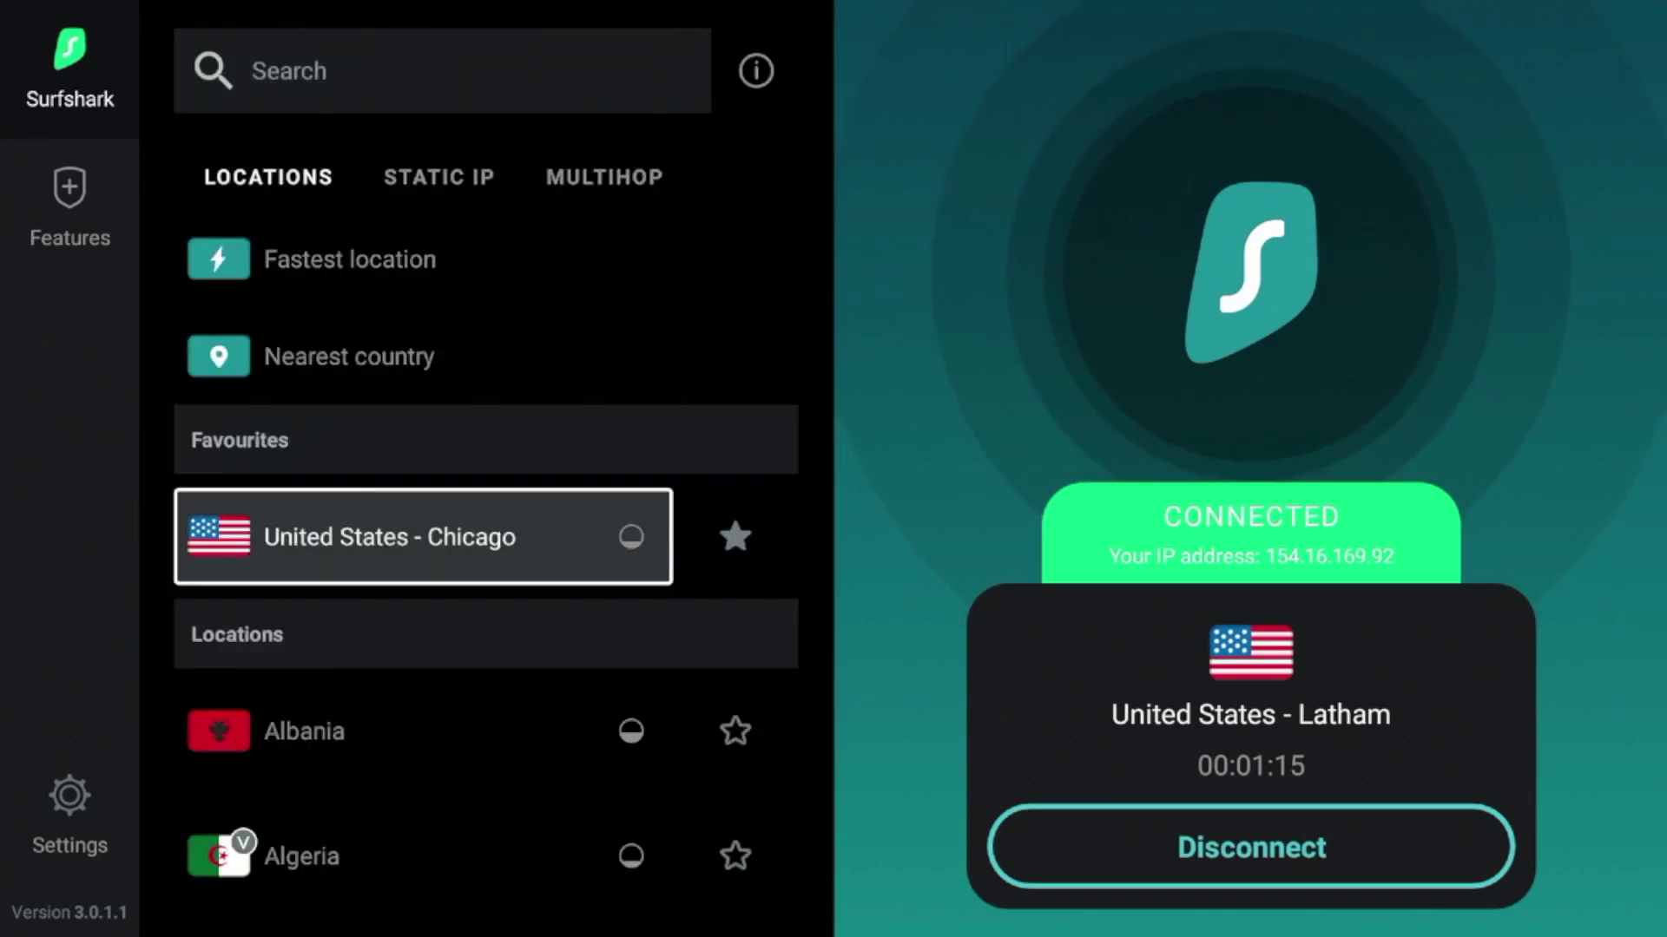
Connect to United States - Chicago from the Favourites list
key(Return)
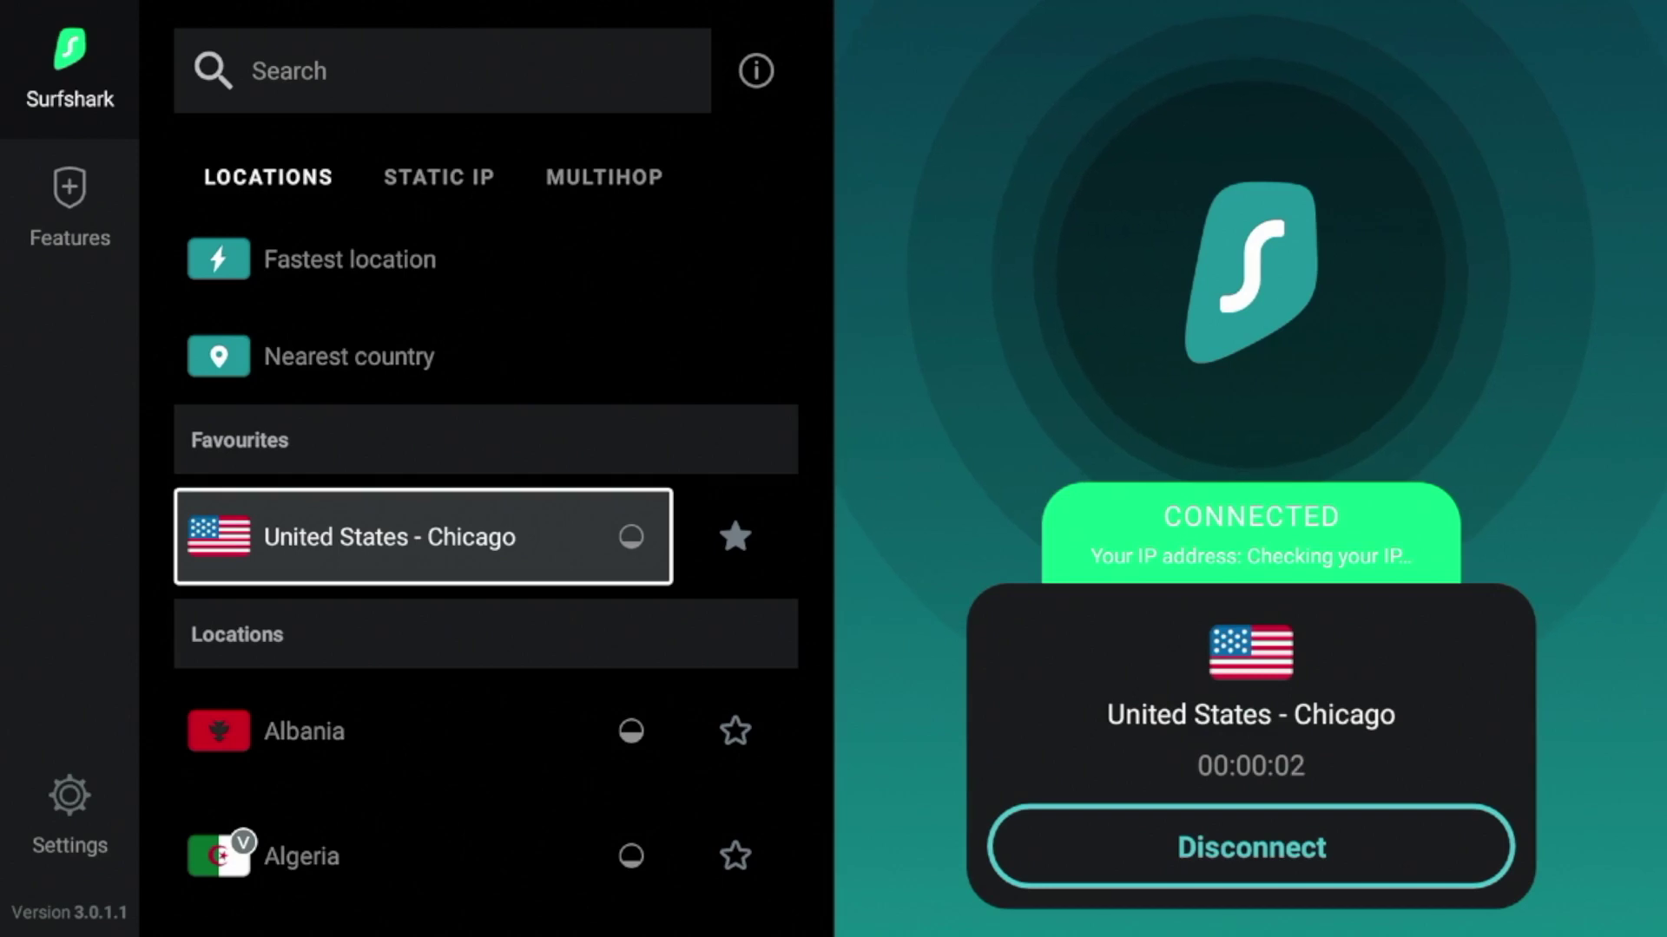
key(Up)
key(Down)
key(Up)
Open the app's Settings section from the sidebar
key(Down)
key(Up)
key(Left)
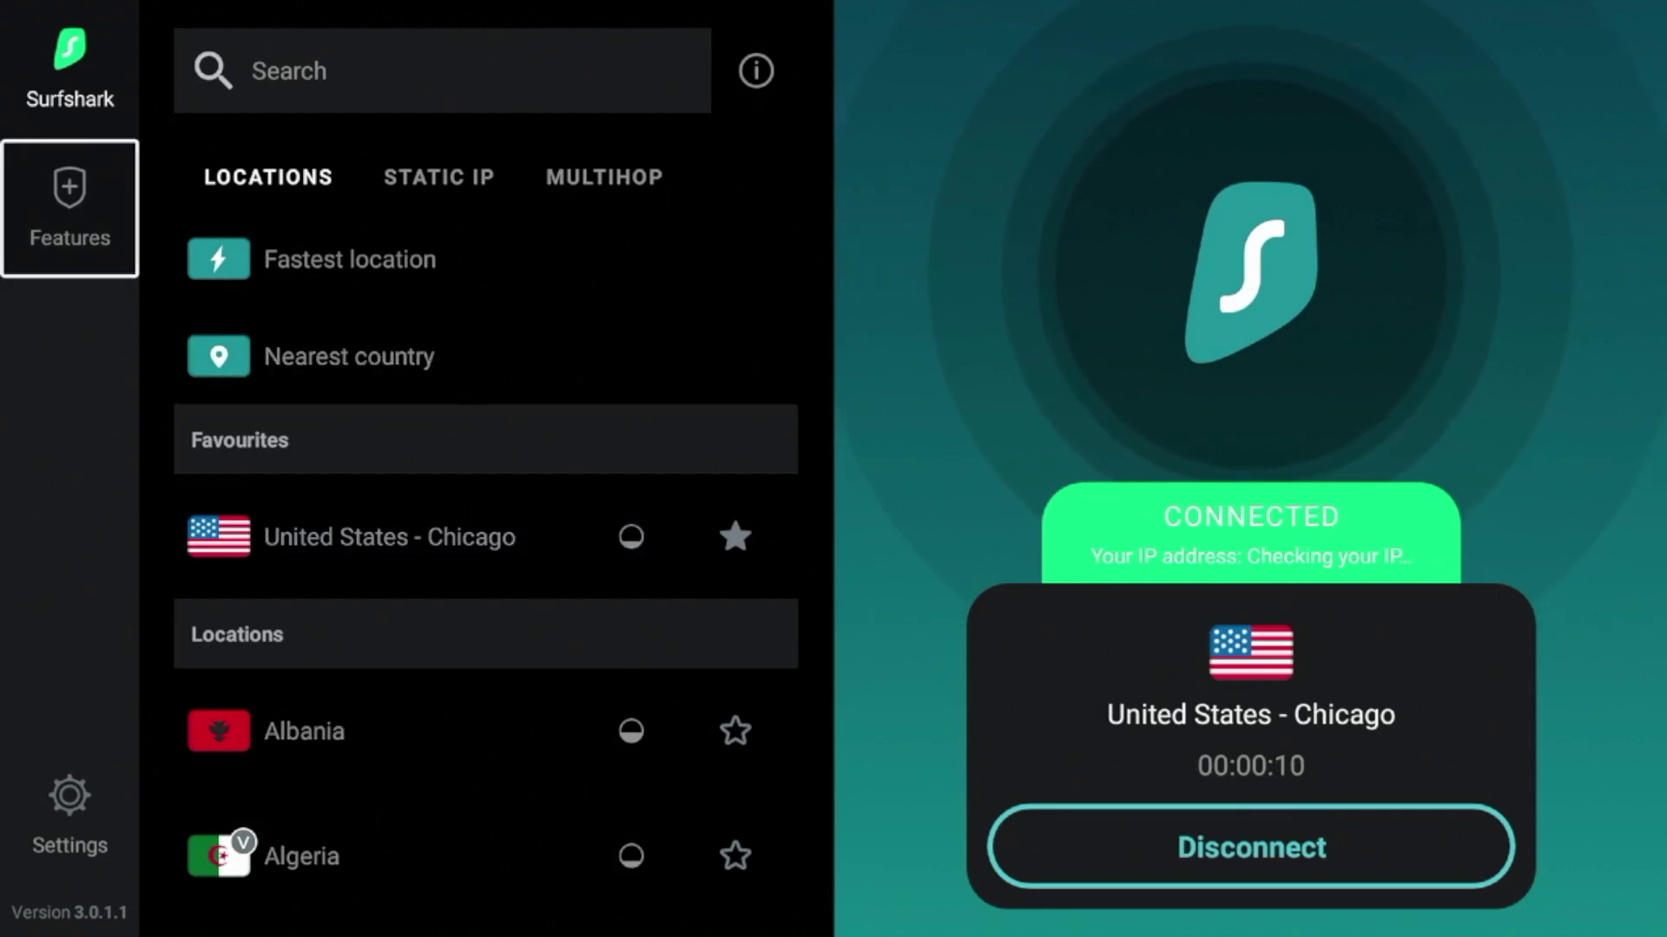
key(Down)
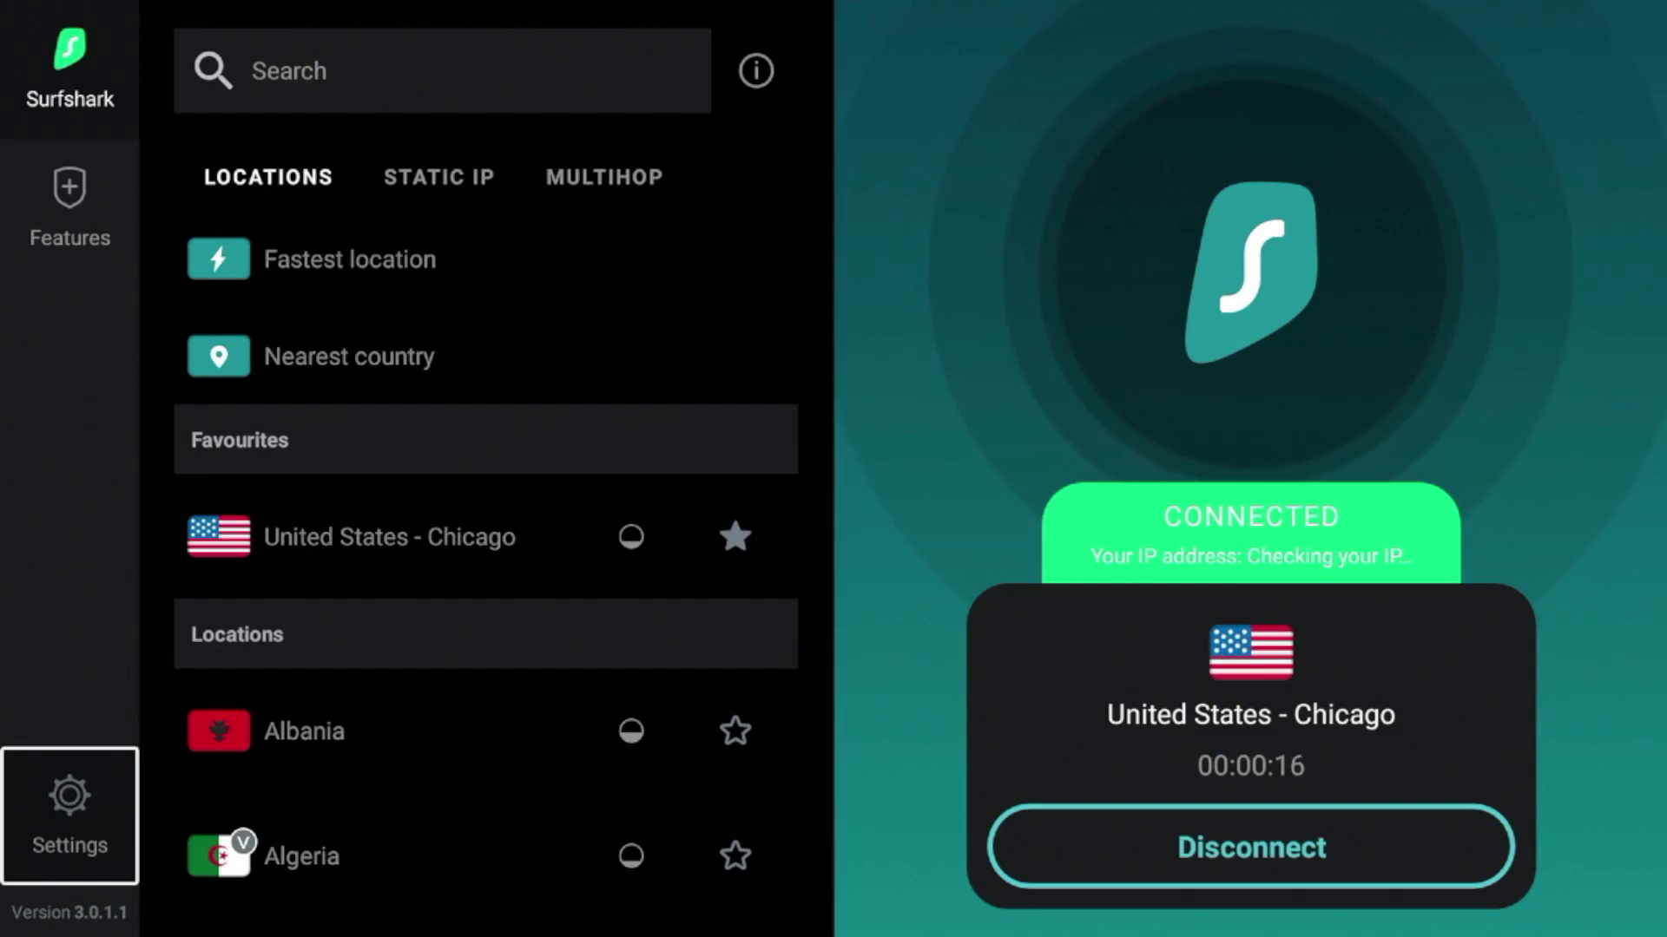
key(Return)
Enable Kill switch in VPN settings, leaving protocol on Automatic (WireGuard)
key(Down)
key(Up)
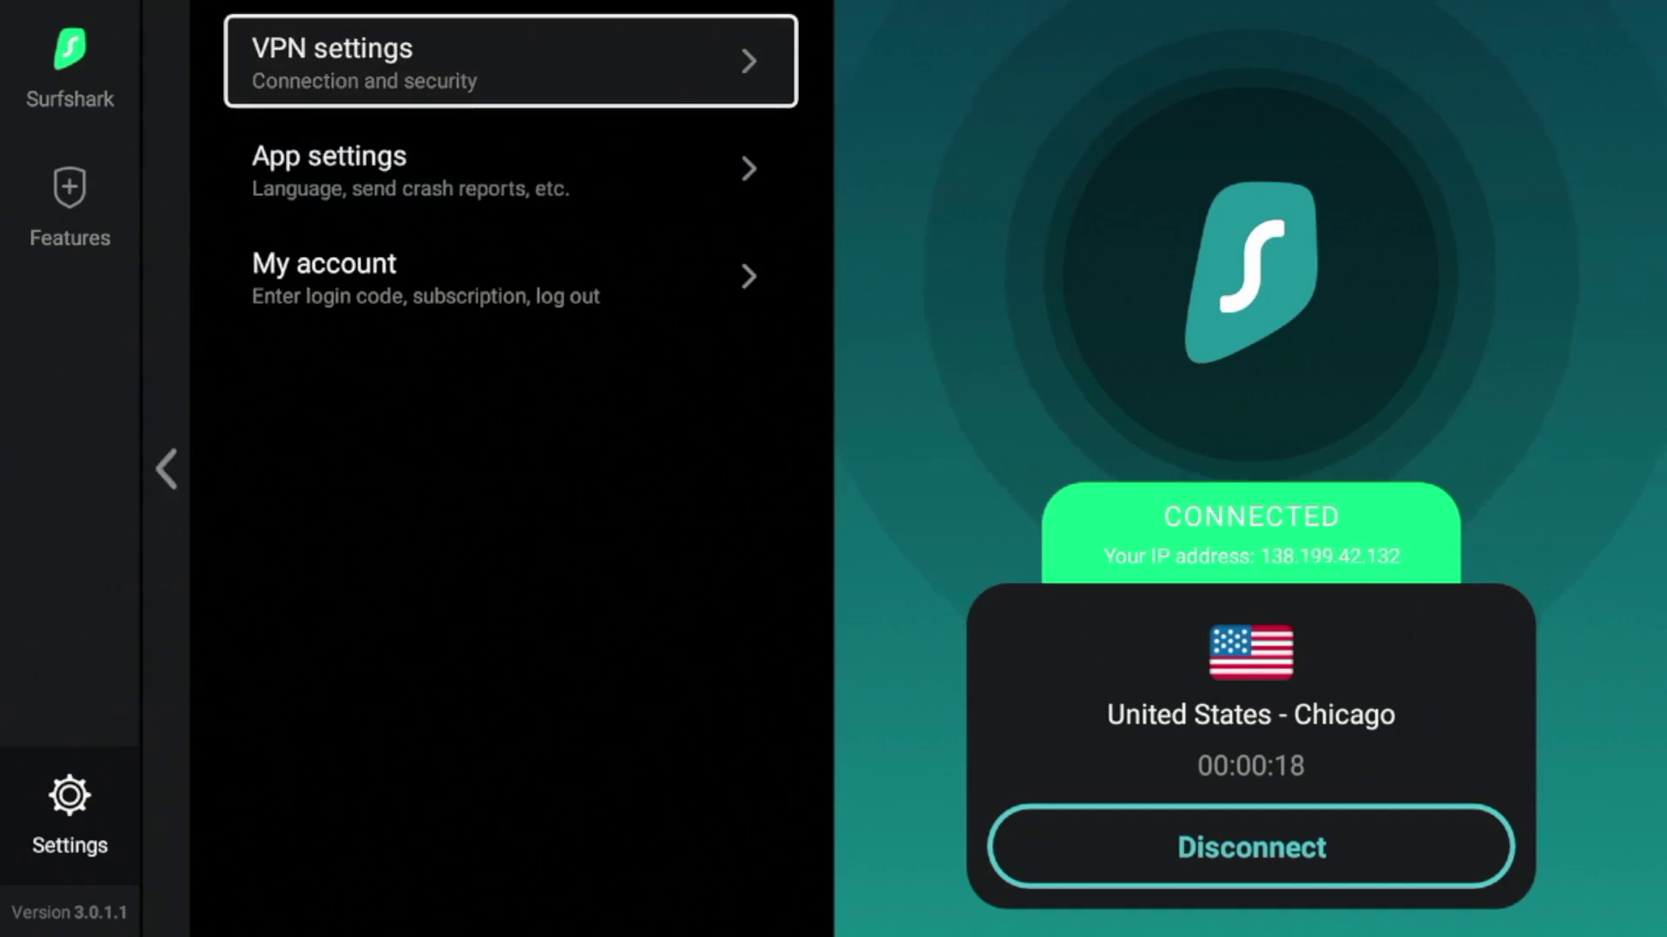
key(Return)
key(Down)
key(Down)
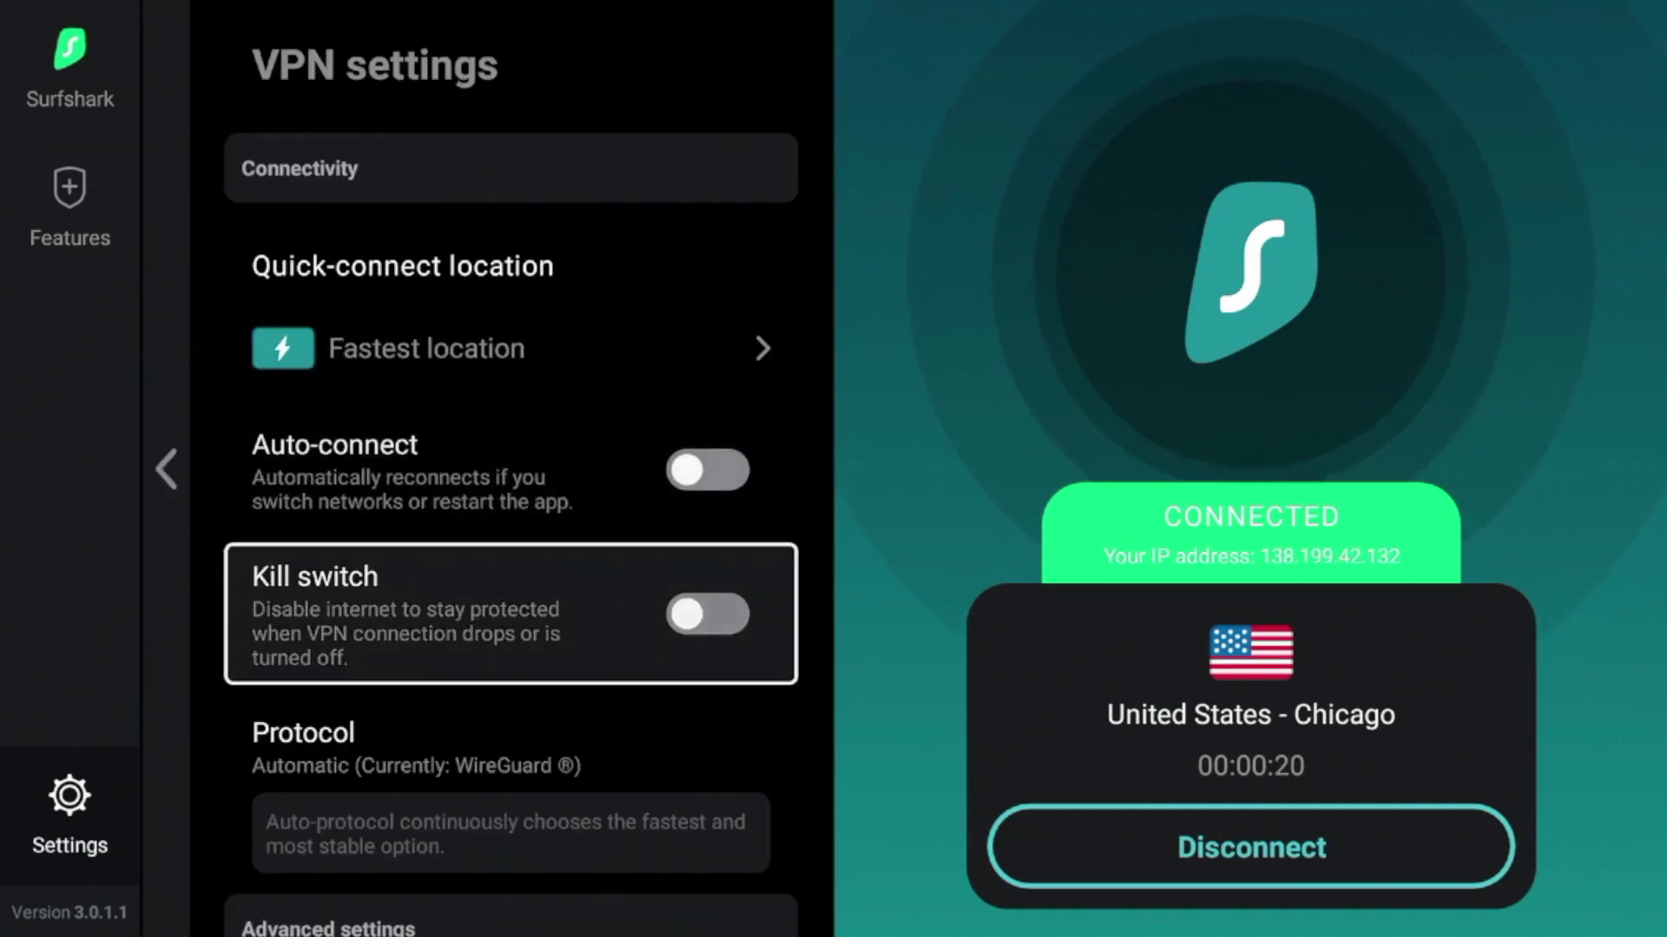
key(Return)
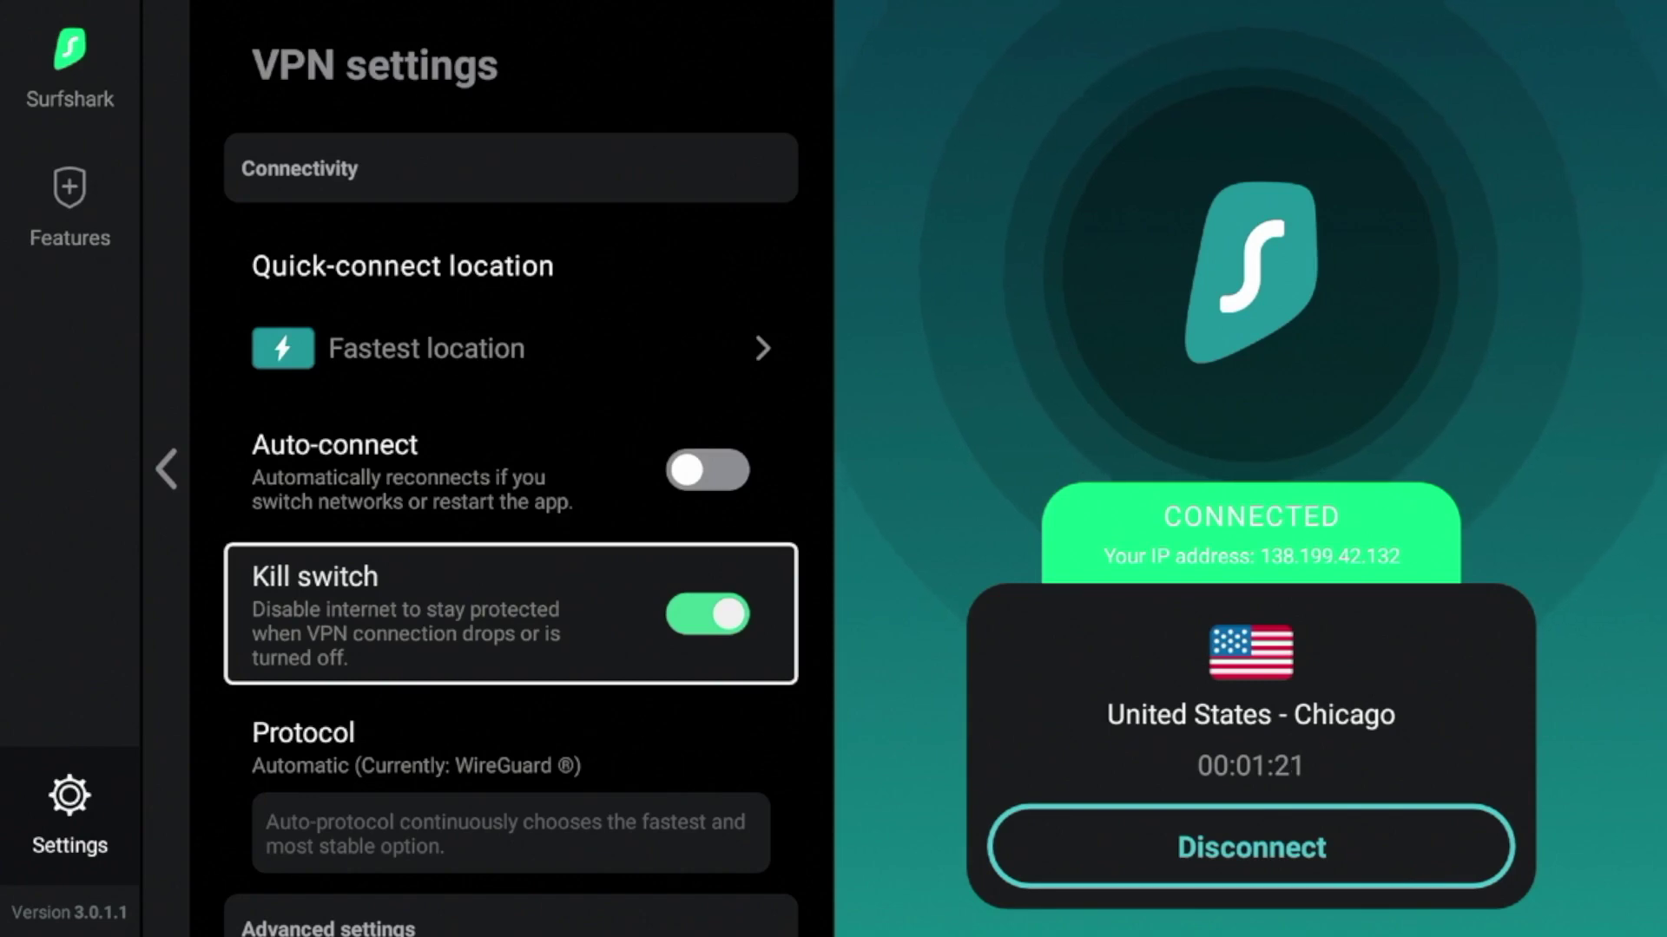
key(Down)
key(Up)
key(Down)
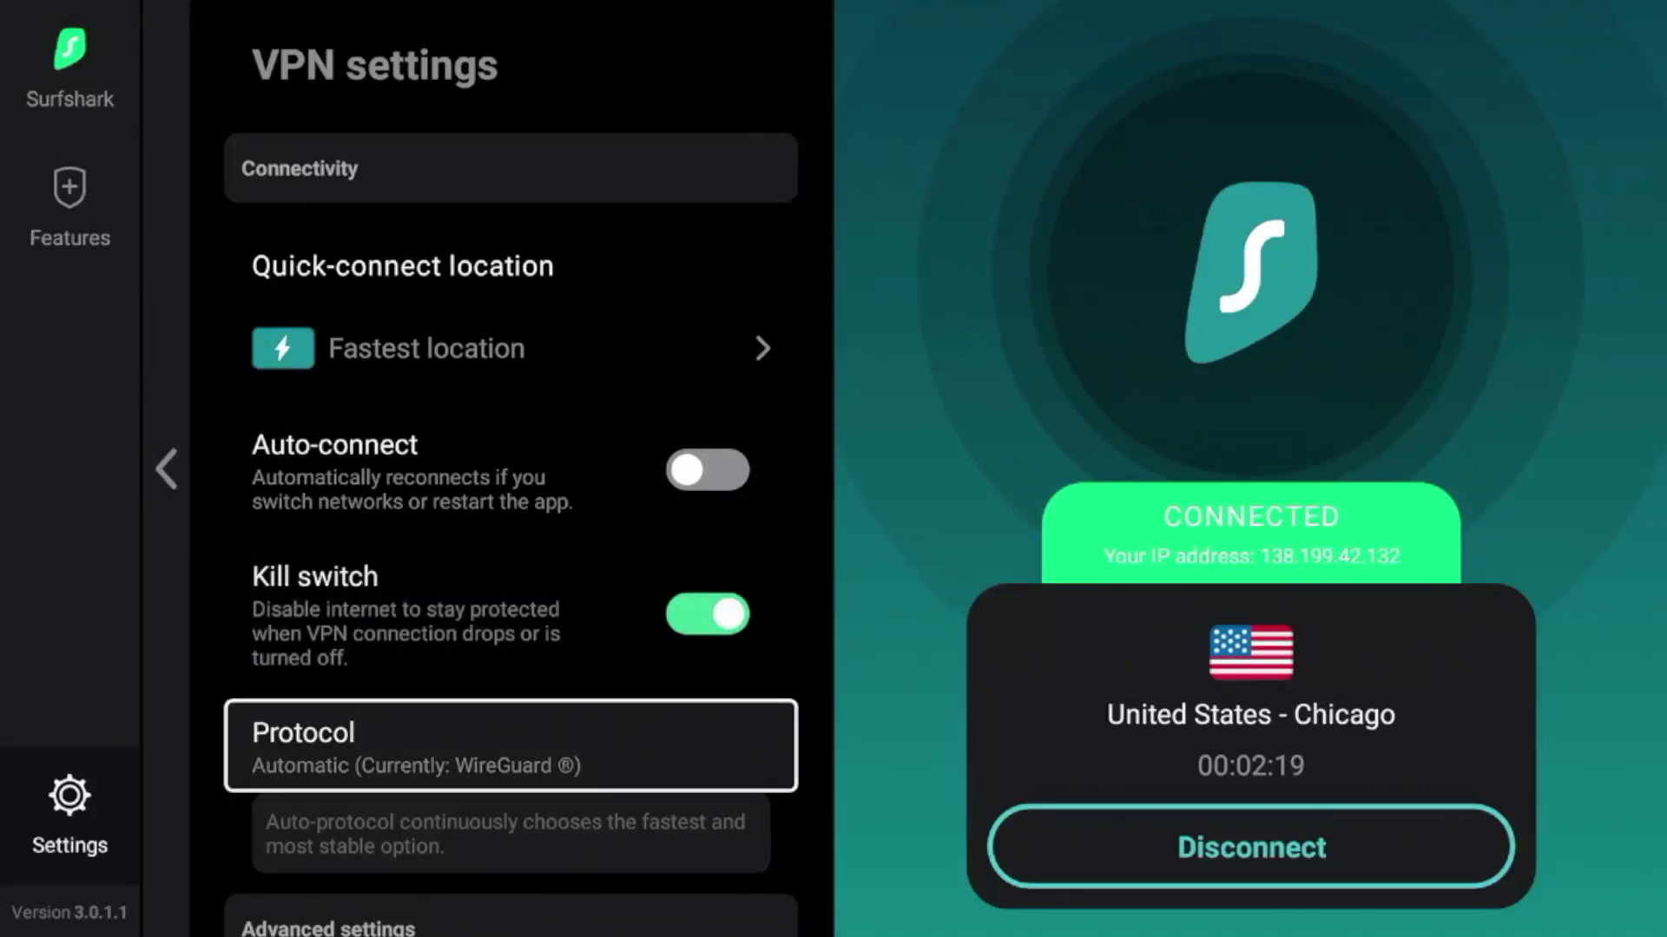
key(Return)
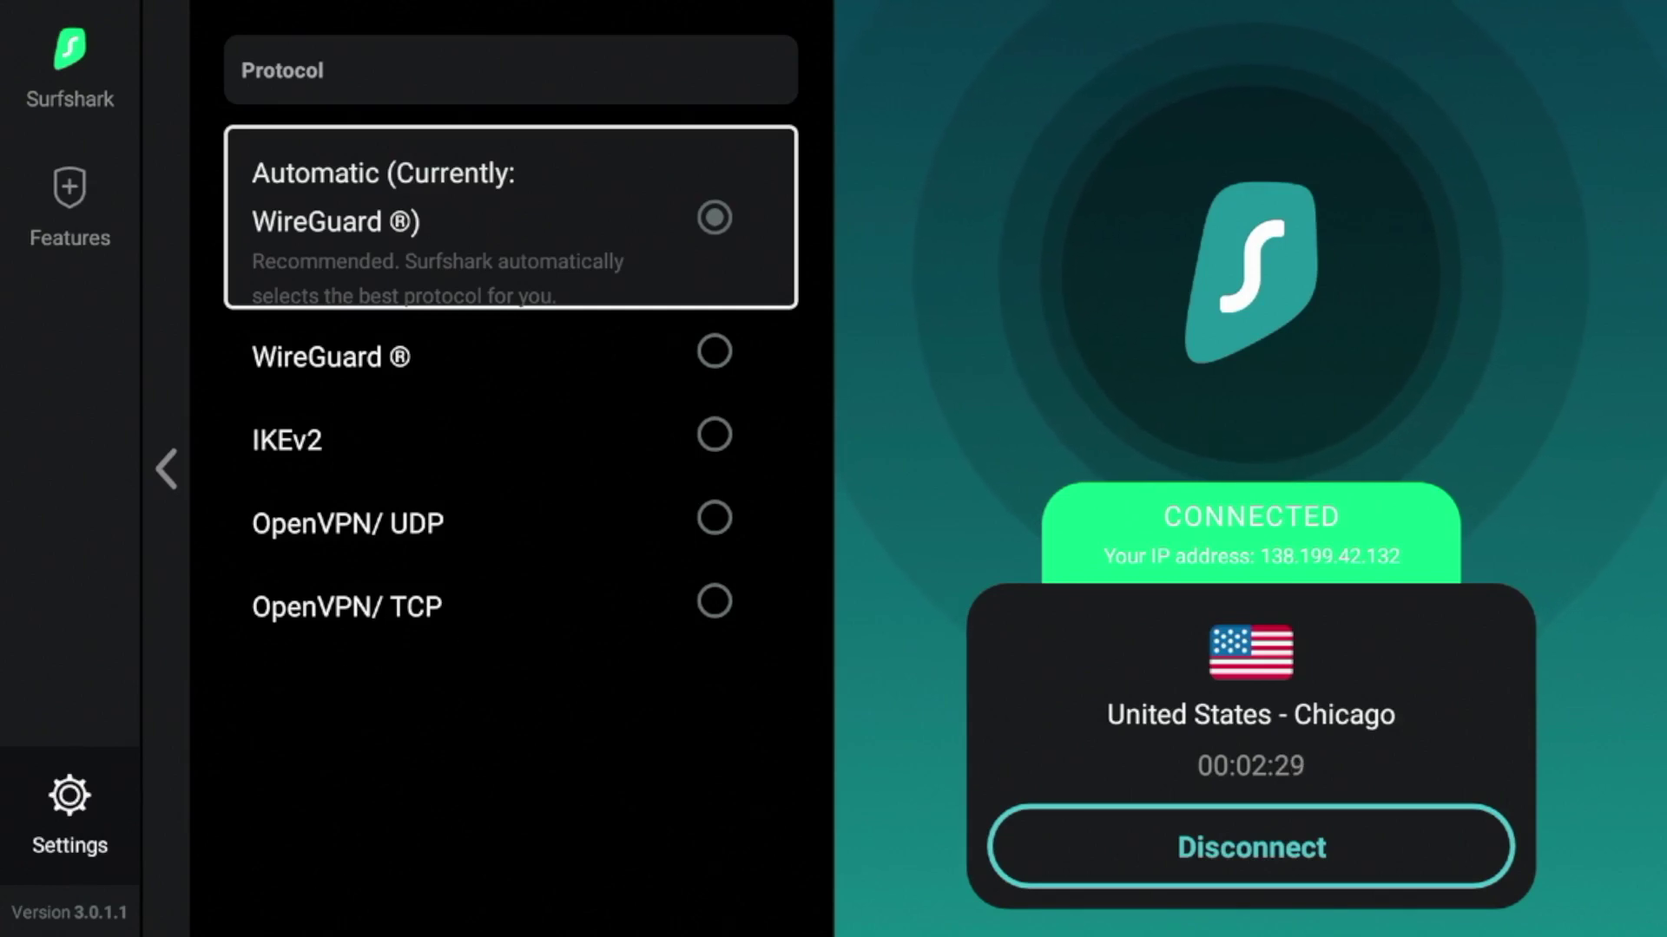
key(Down)
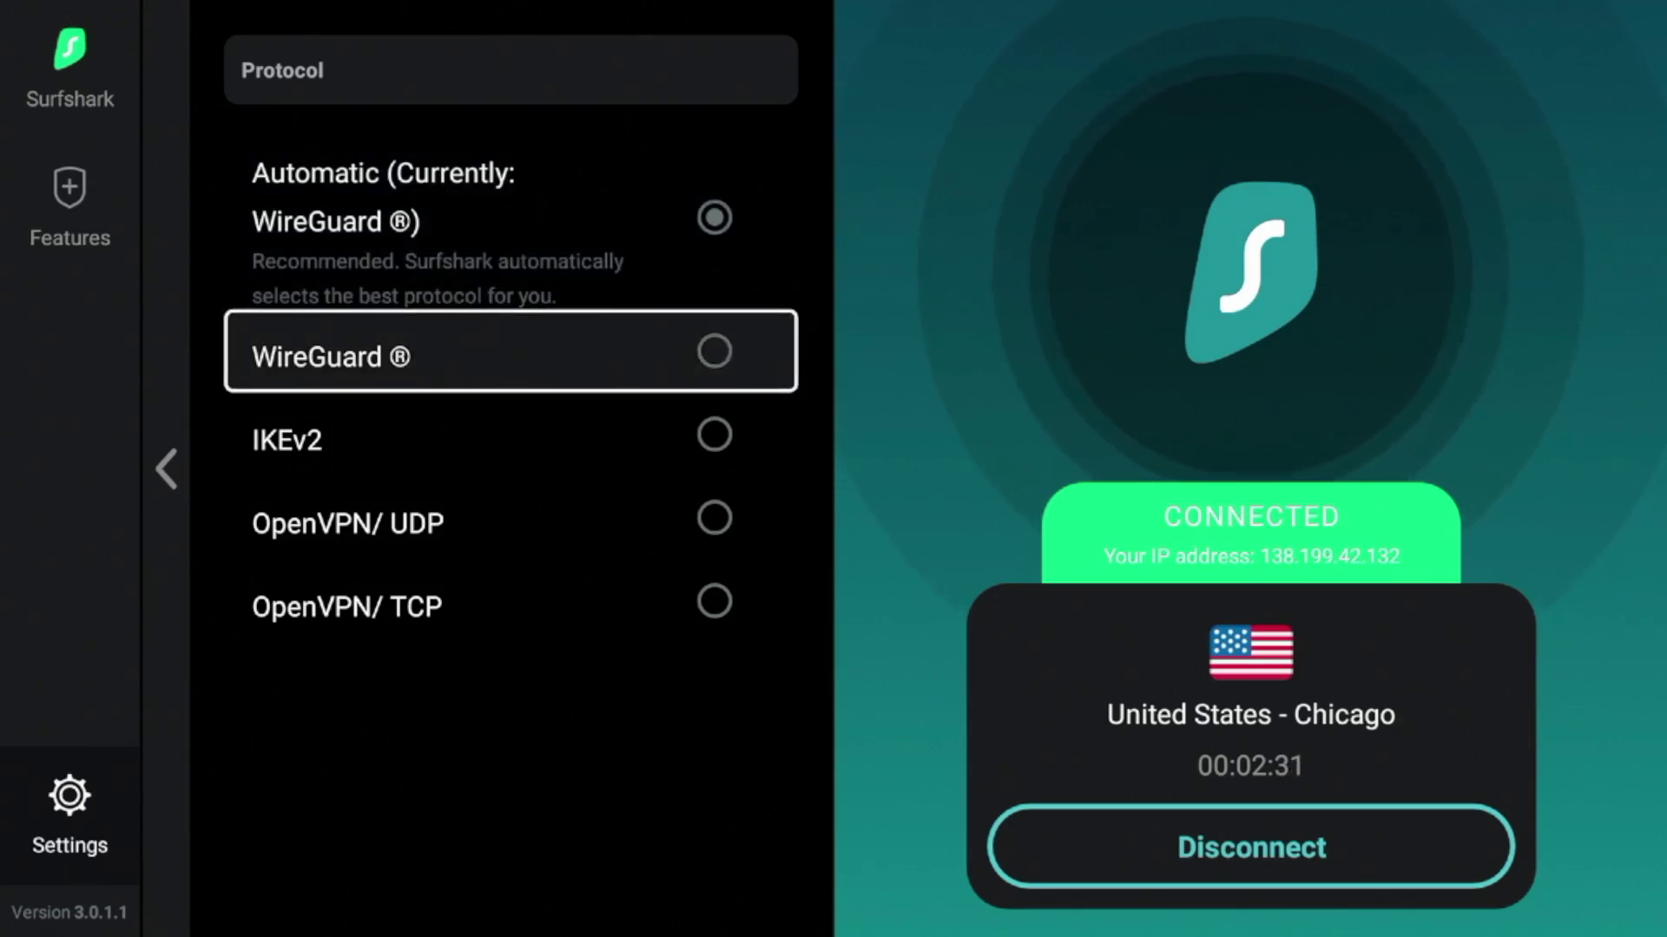
key(Down)
key(Down)
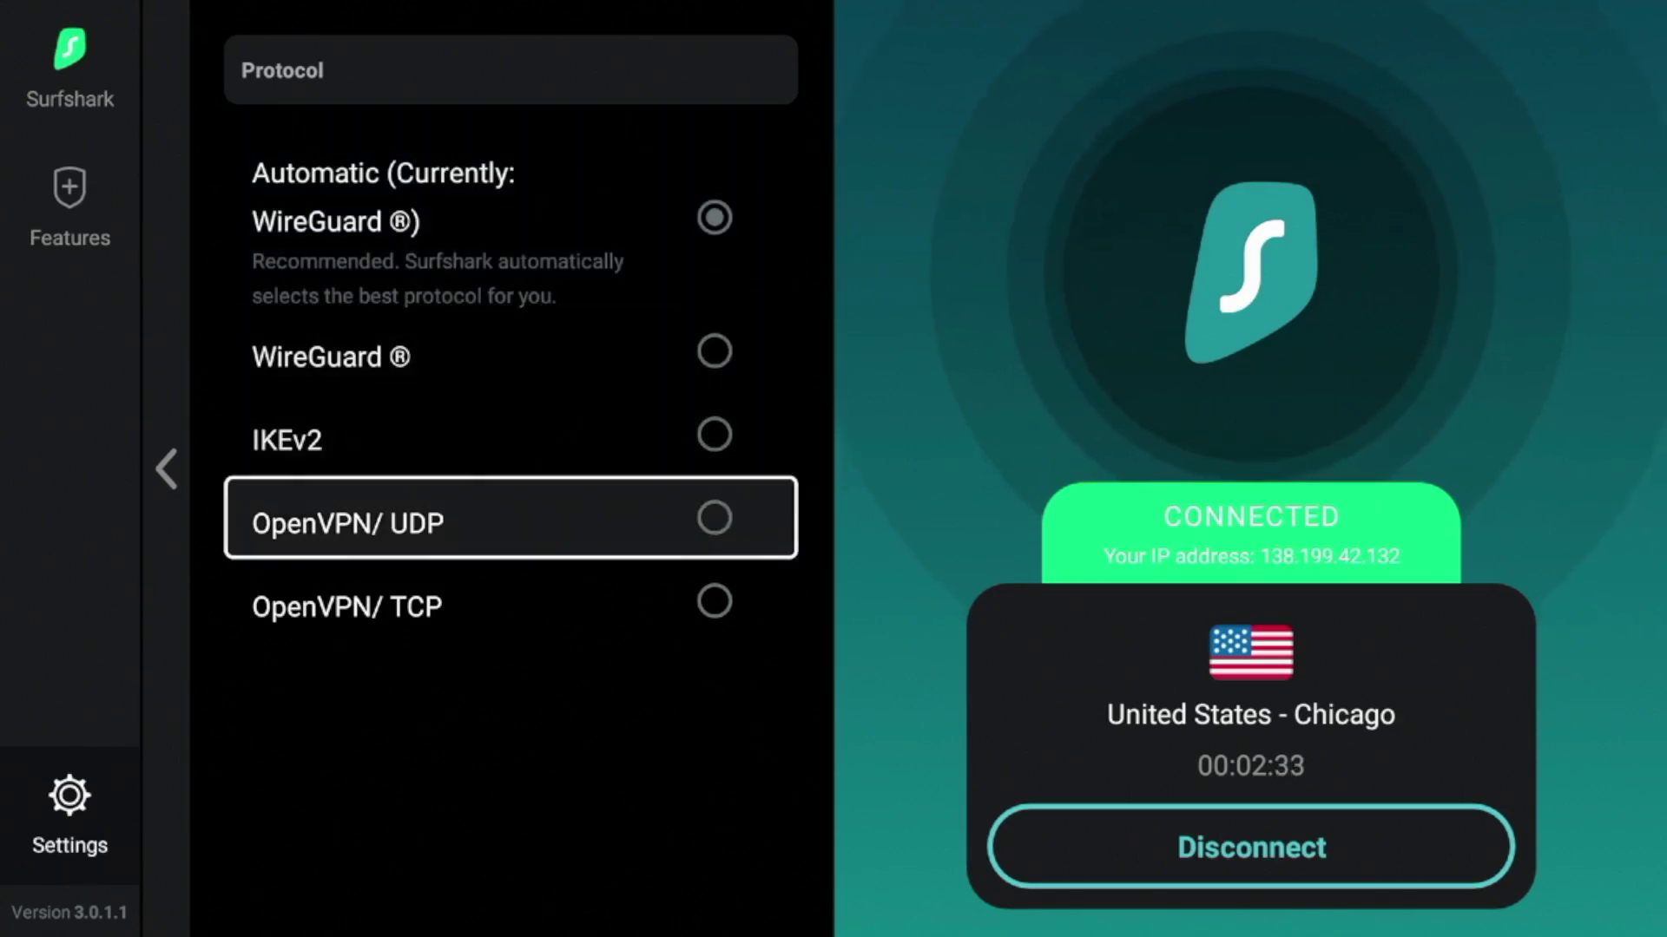
key(Up)
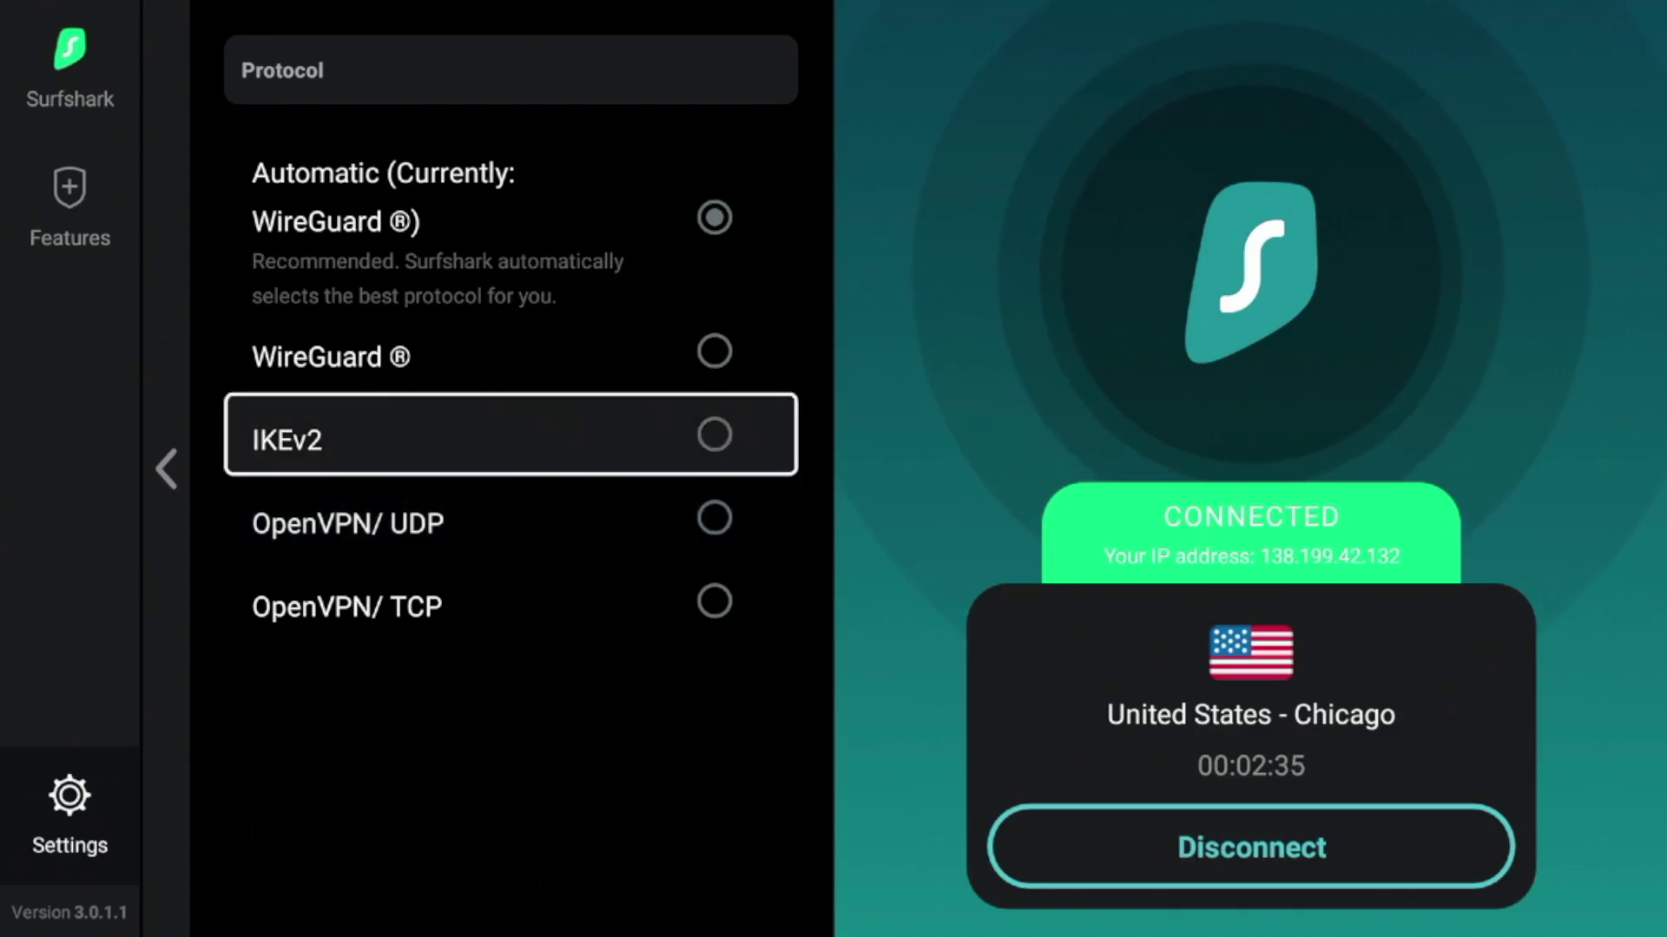
key(Up)
key(Up)
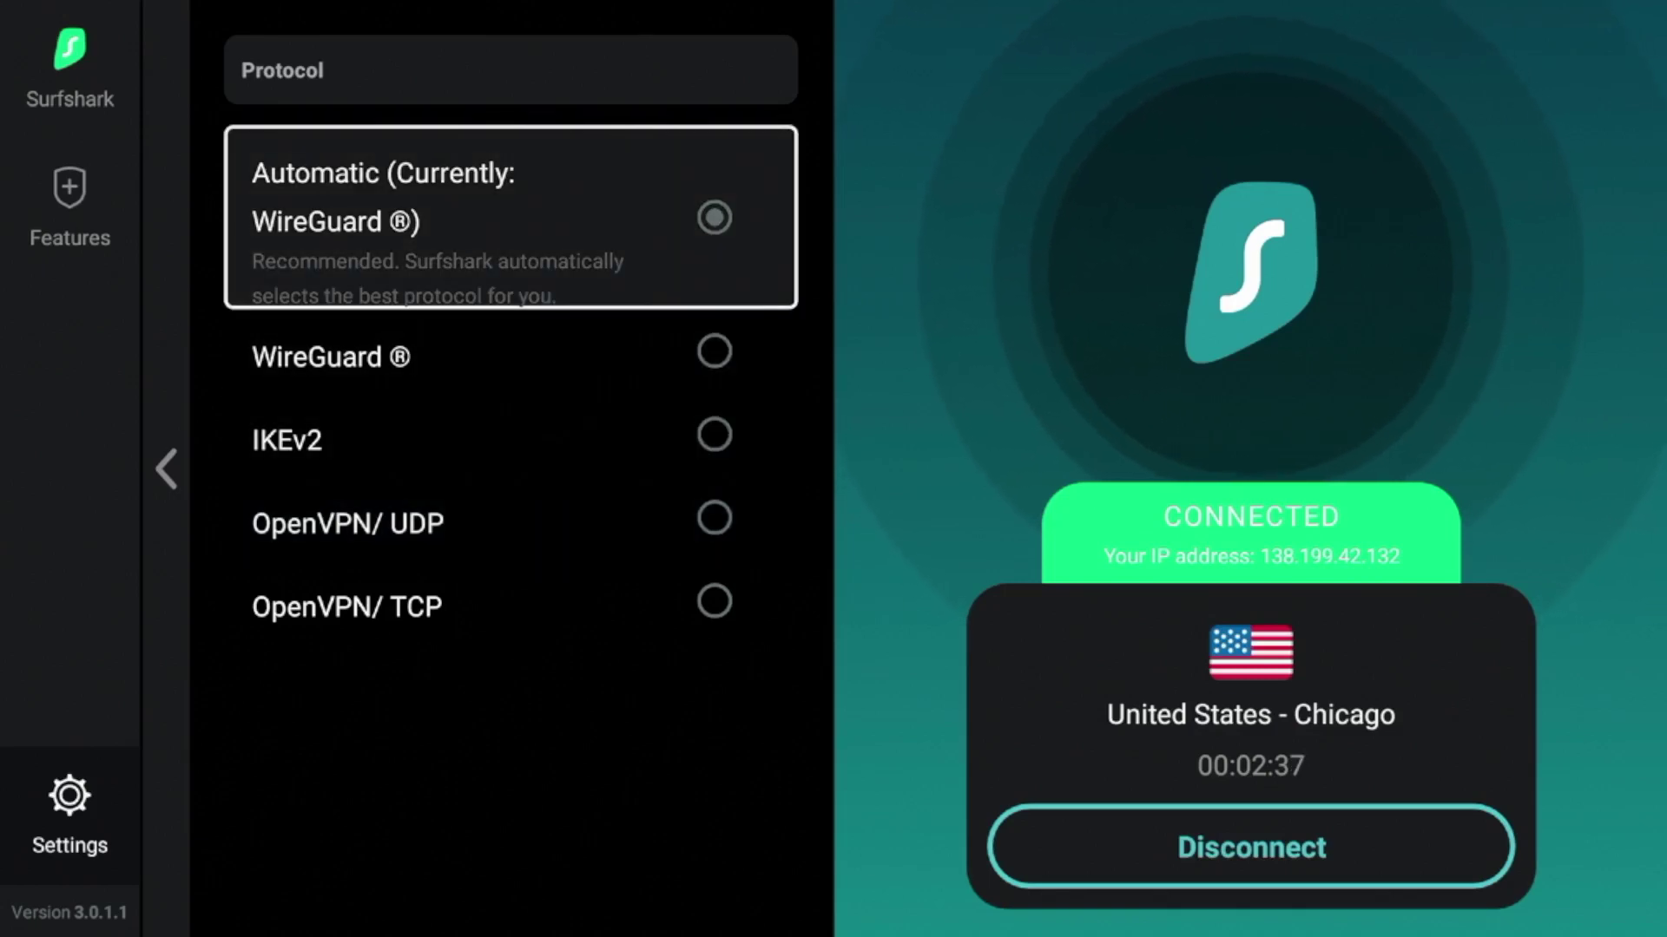
key(Return)
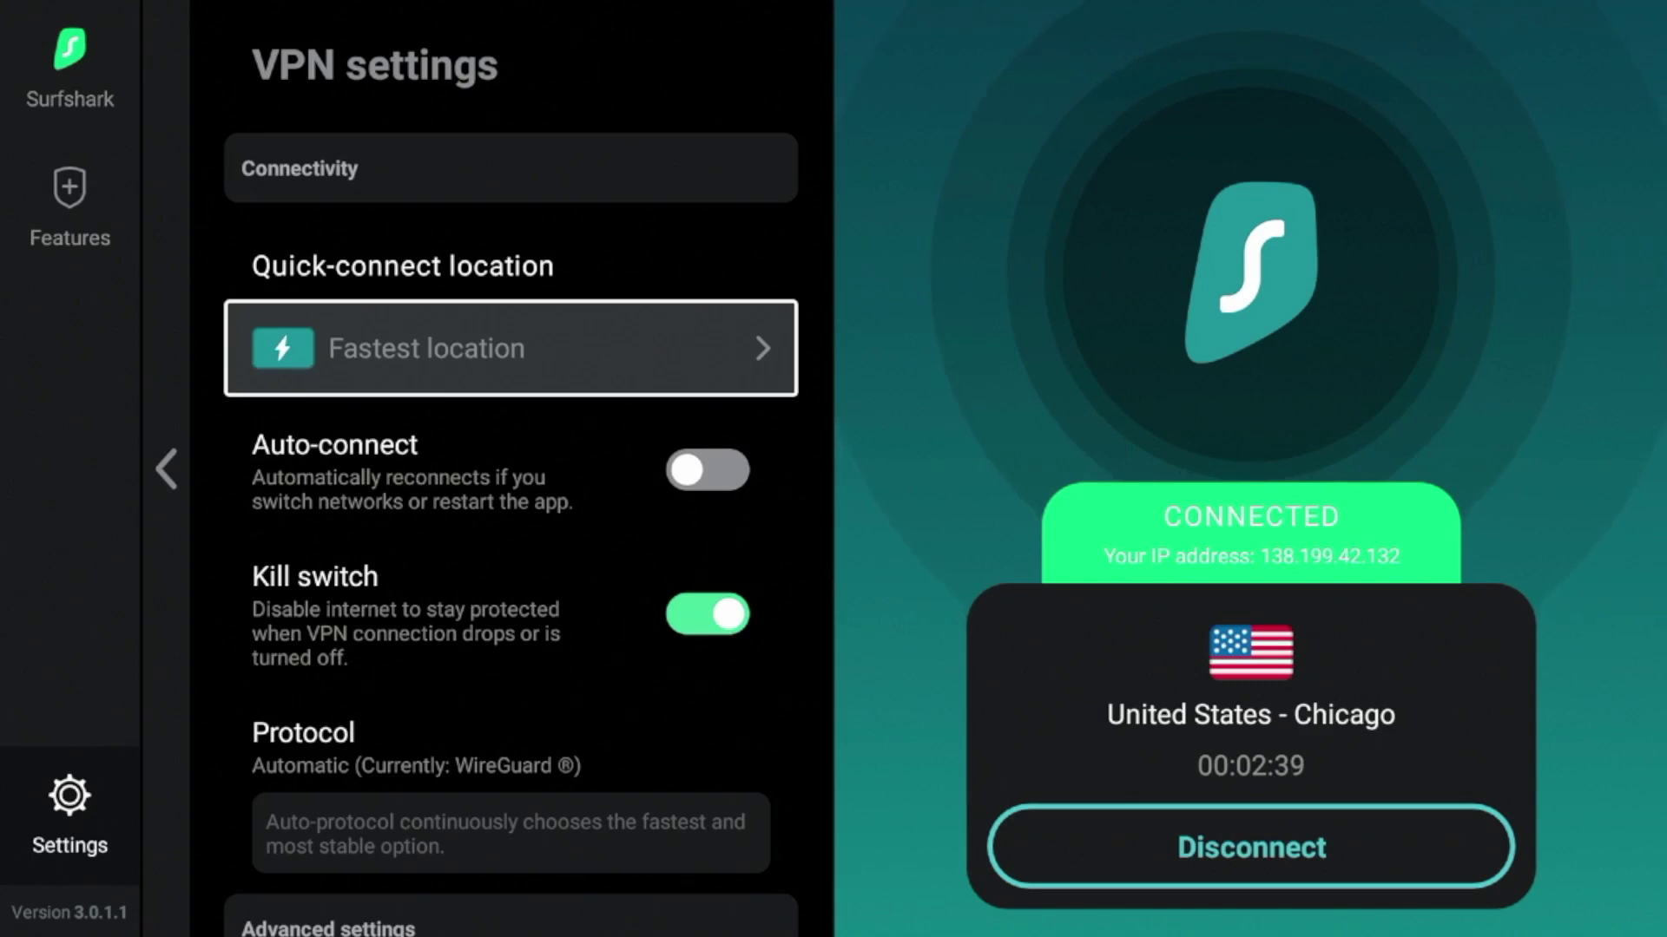
key(Down)
key(Down)
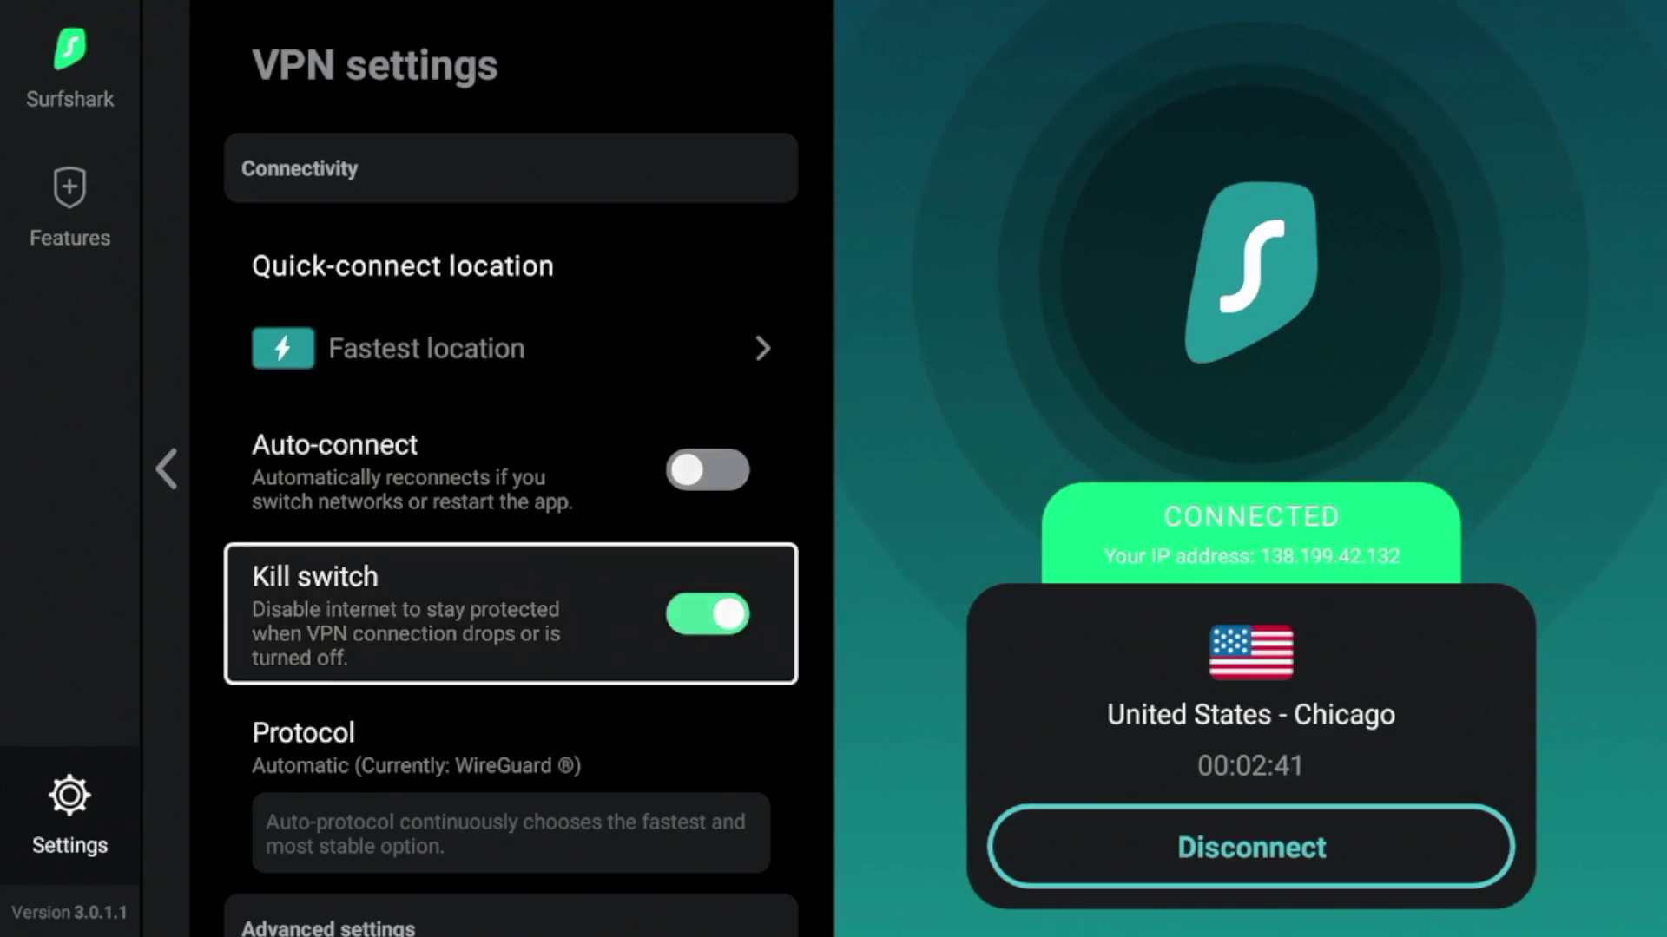
key(Down)
key(Down)
key(Up)
key(Up)
key(Up)
key(Up)
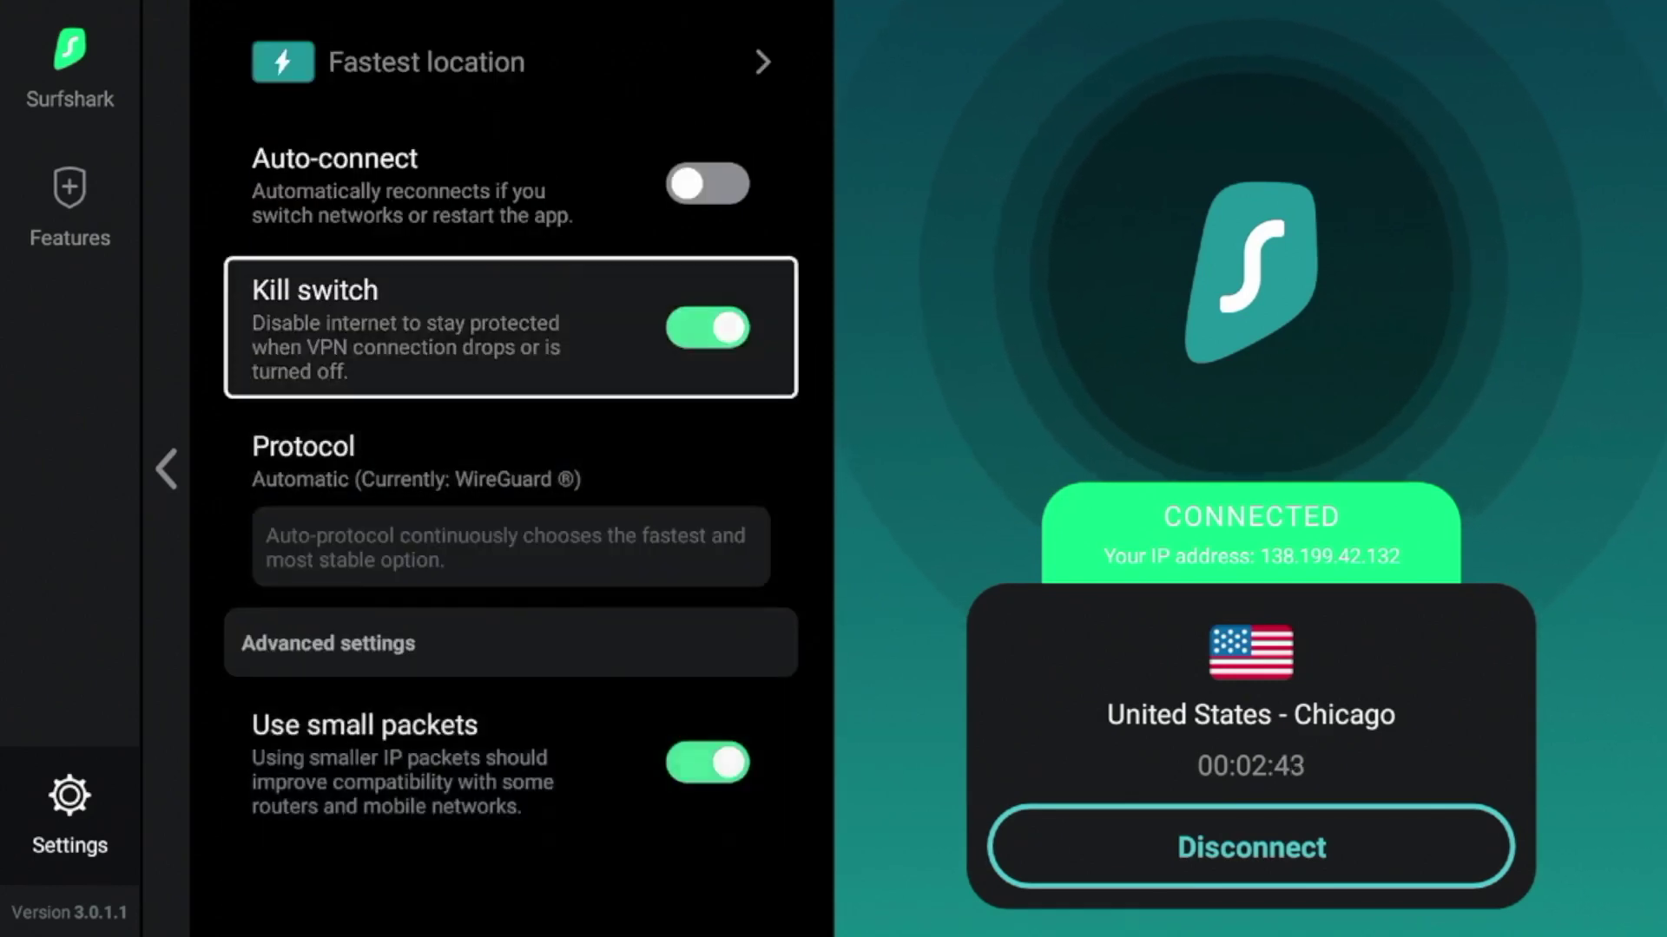
key(Down)
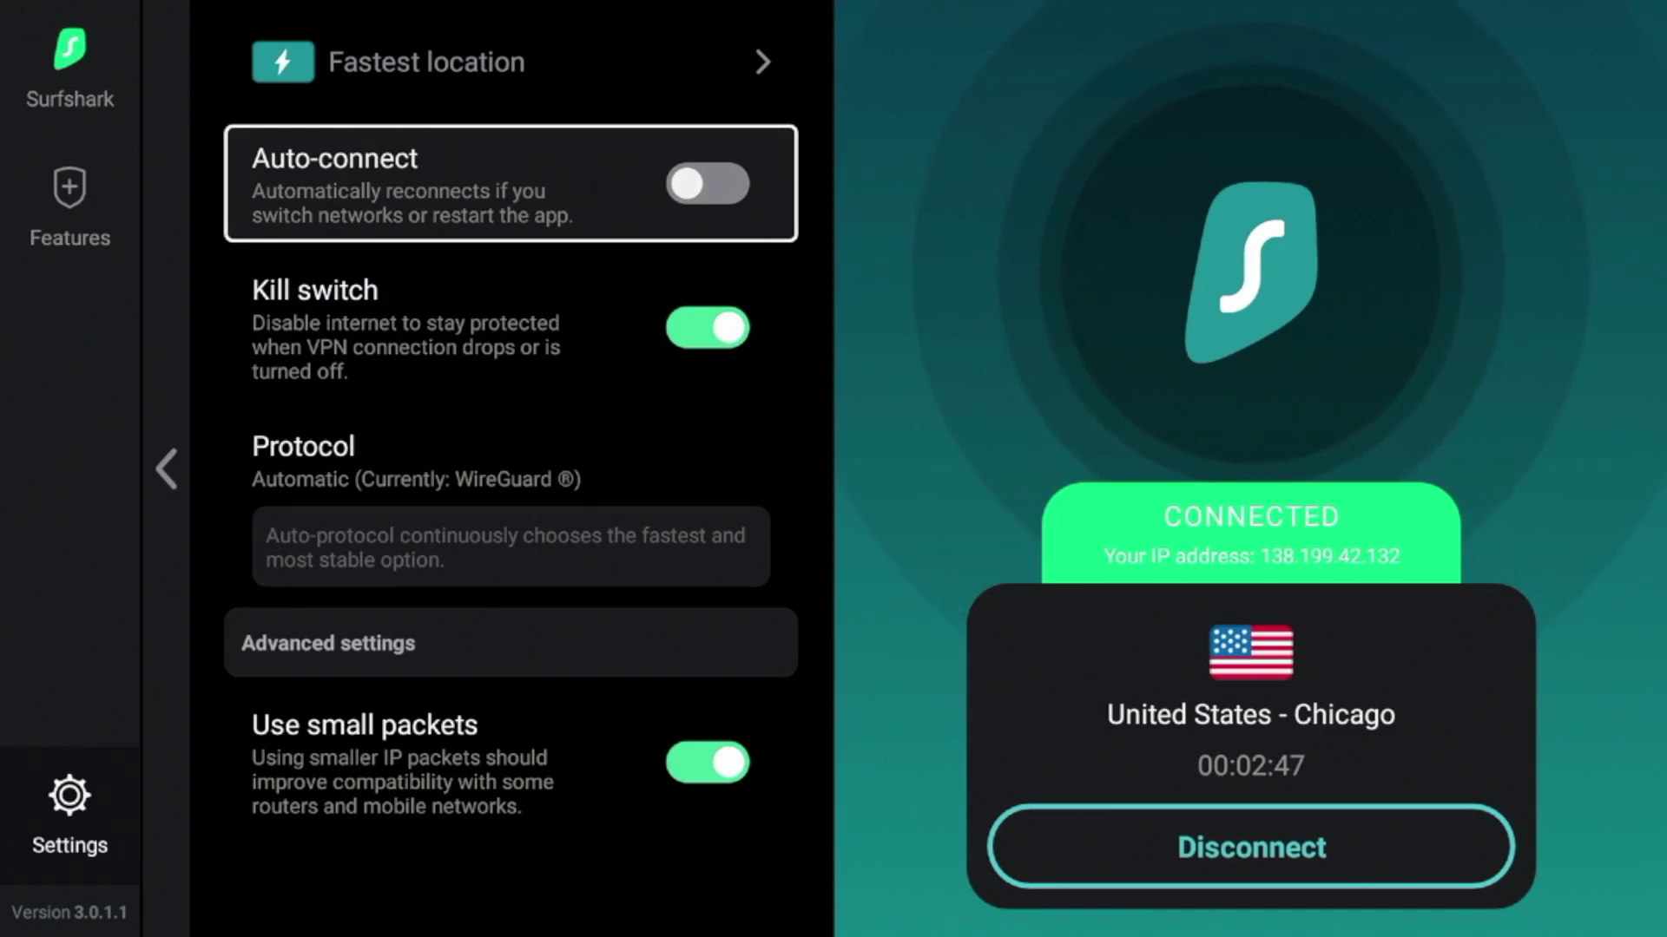
key(Up)
key(Left)
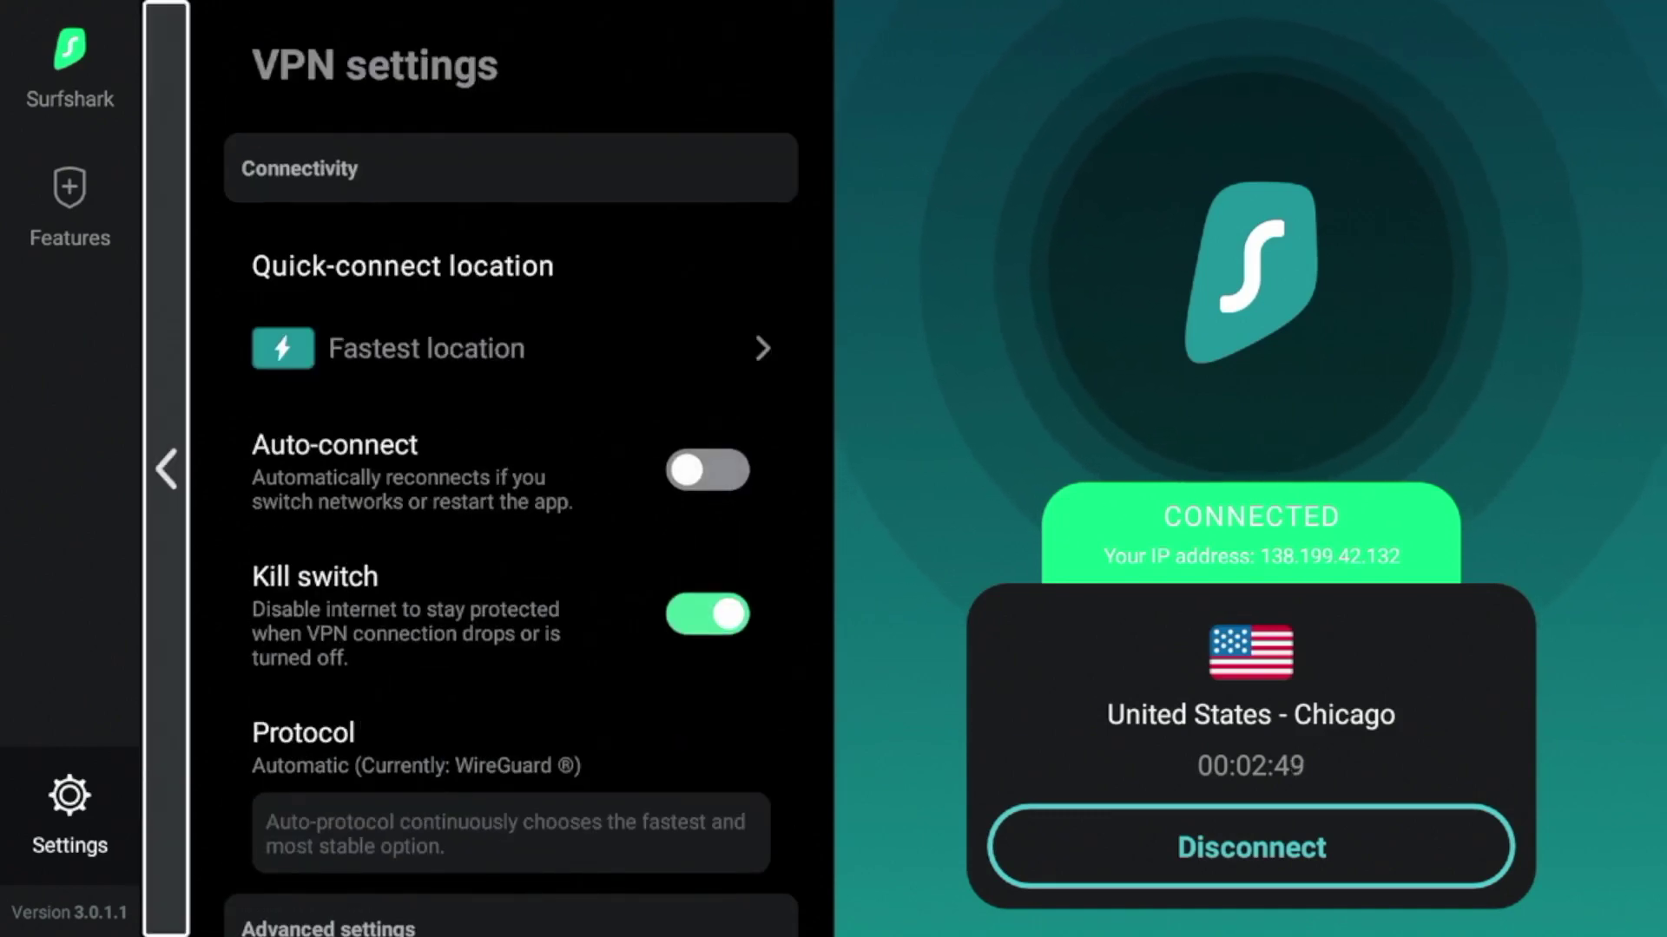
key(Left)
Review the CleanWeb, Bypass VPN and Route via VPN options on the Features page
key(Right)
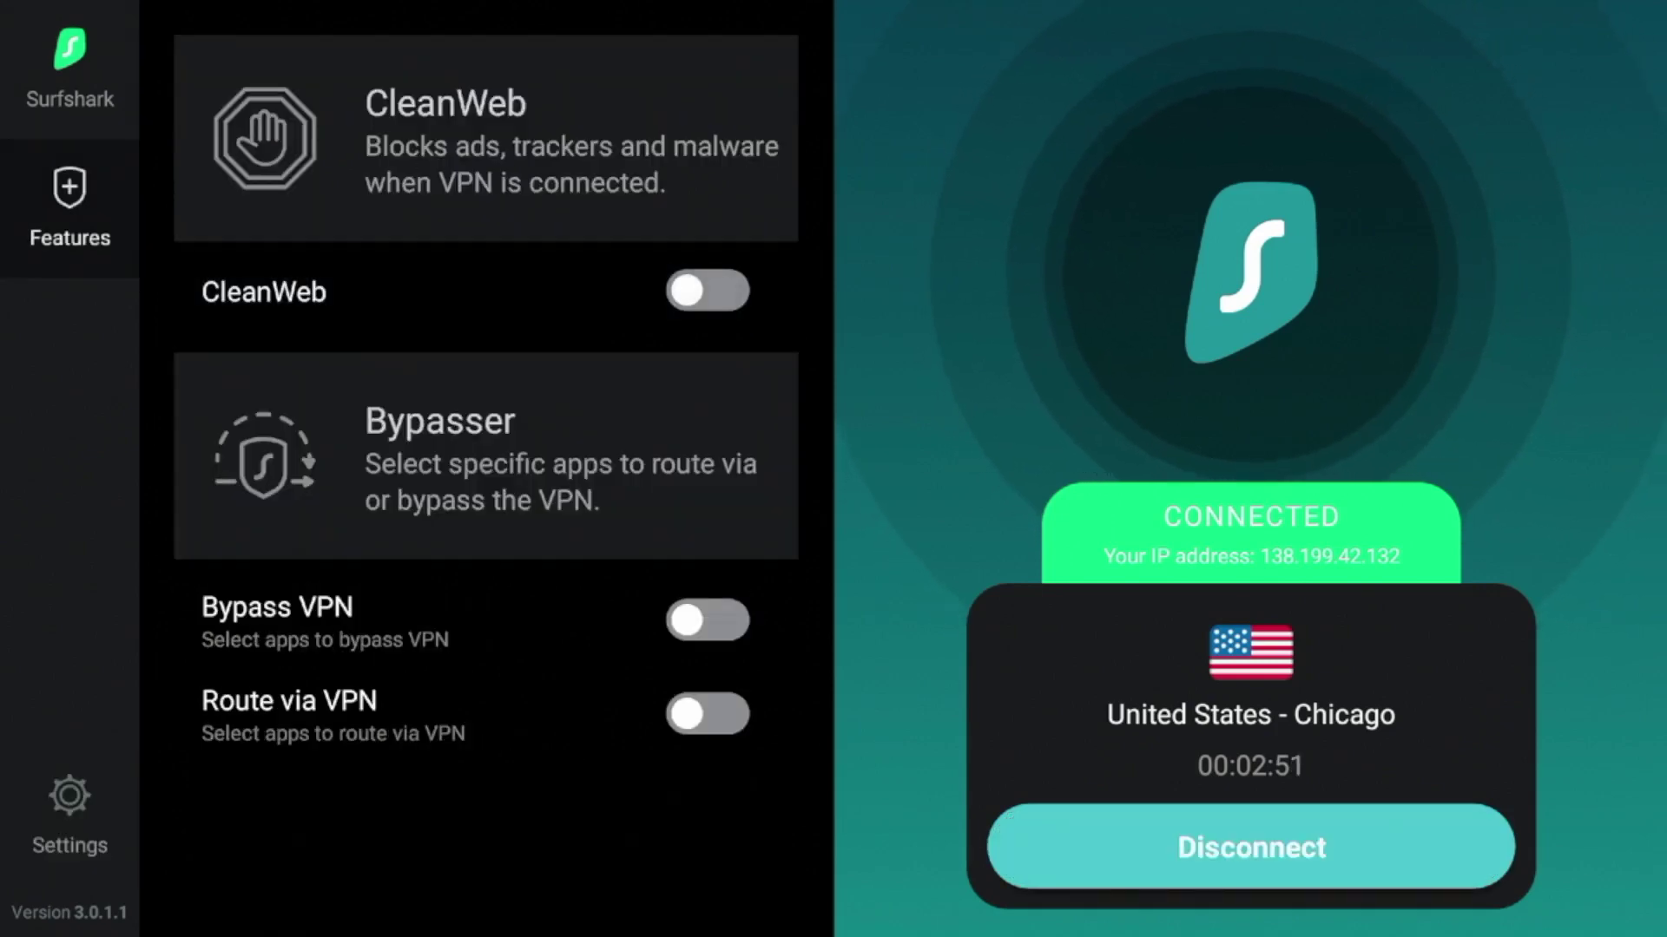
key(Left)
key(Up)
key(Up)
key(Down)
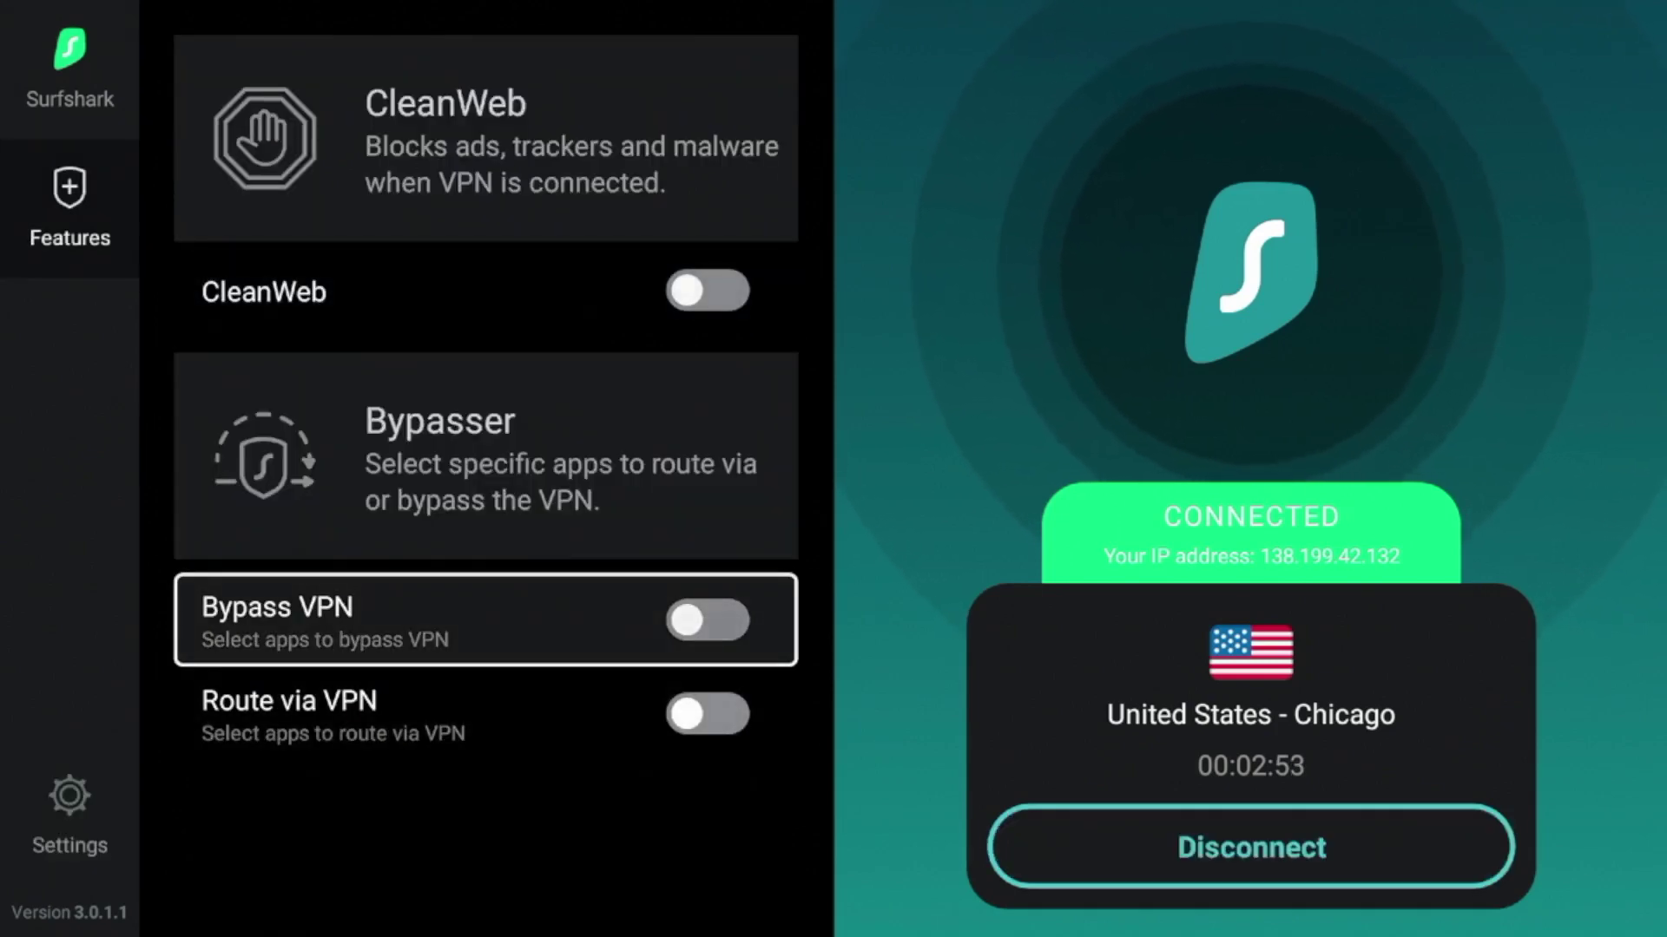
key(Down)
key(Up)
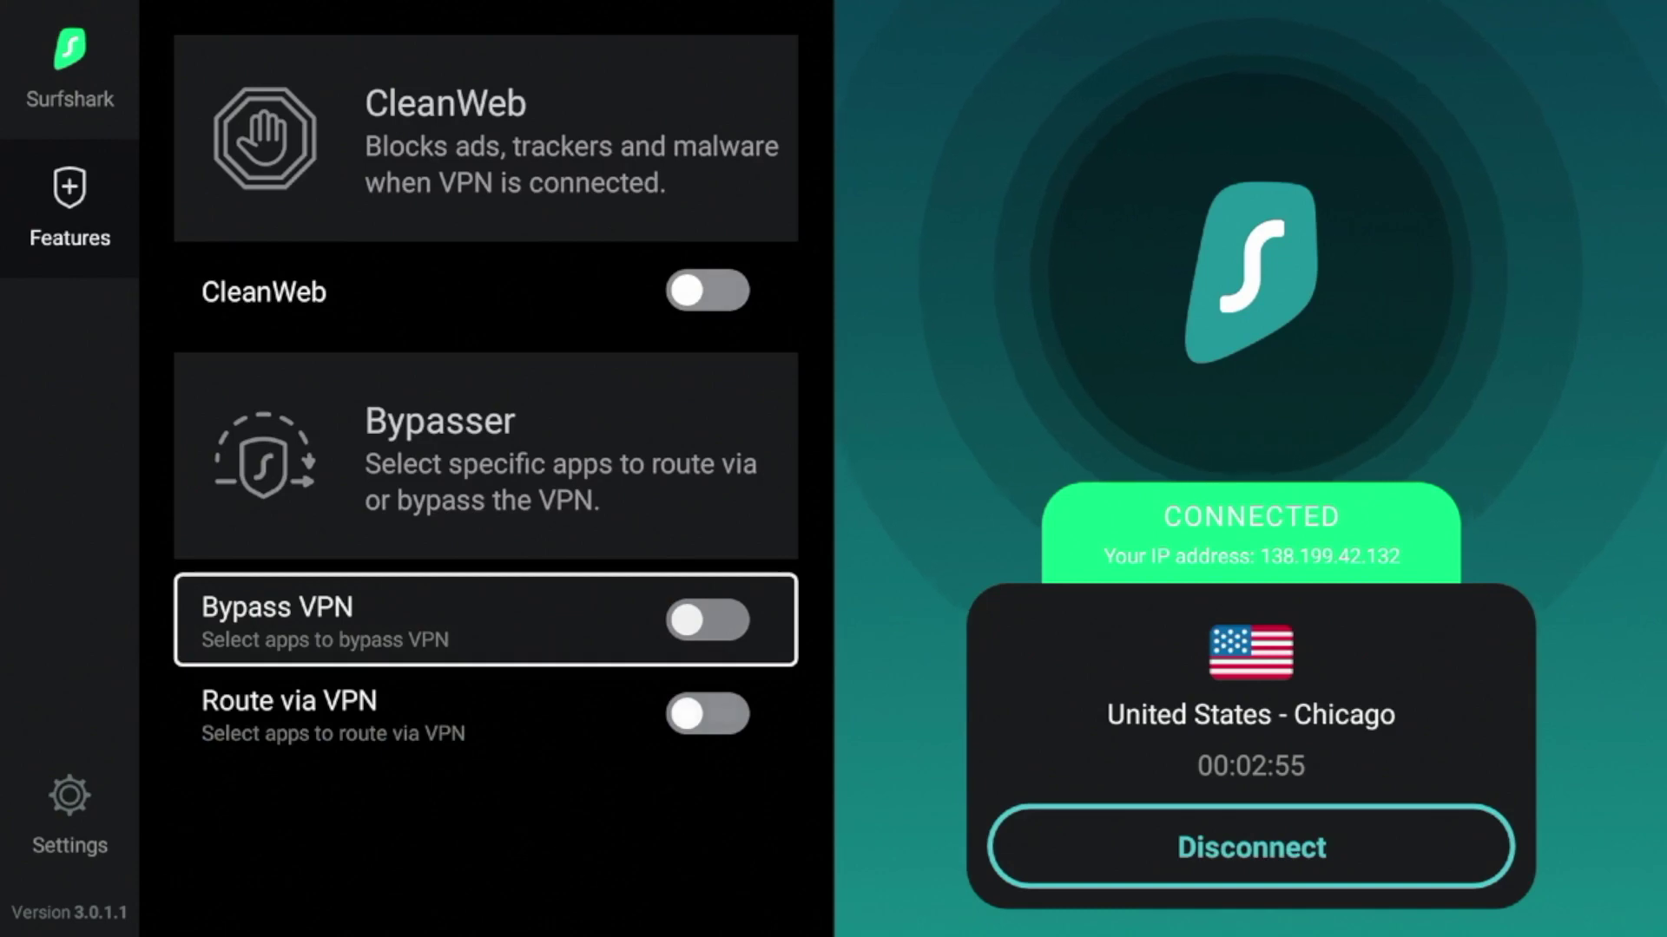
key(Down)
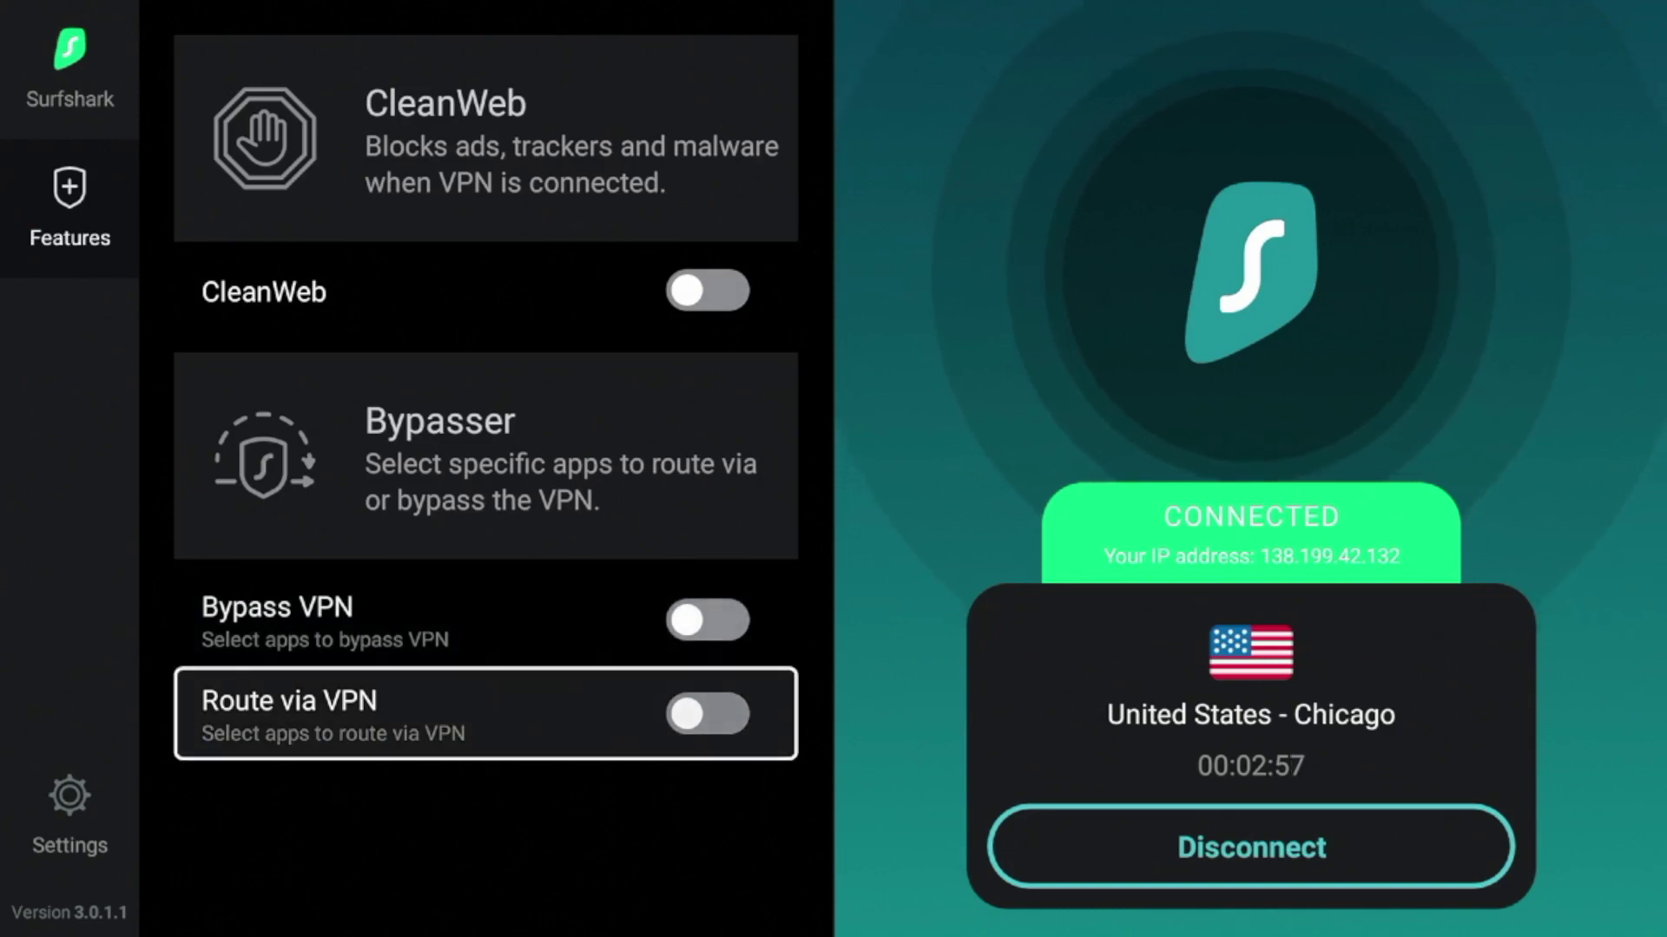
Return to the Surfshark locations list showing the favourited Chicago server
key(Left)
key(Up)
key(Up)
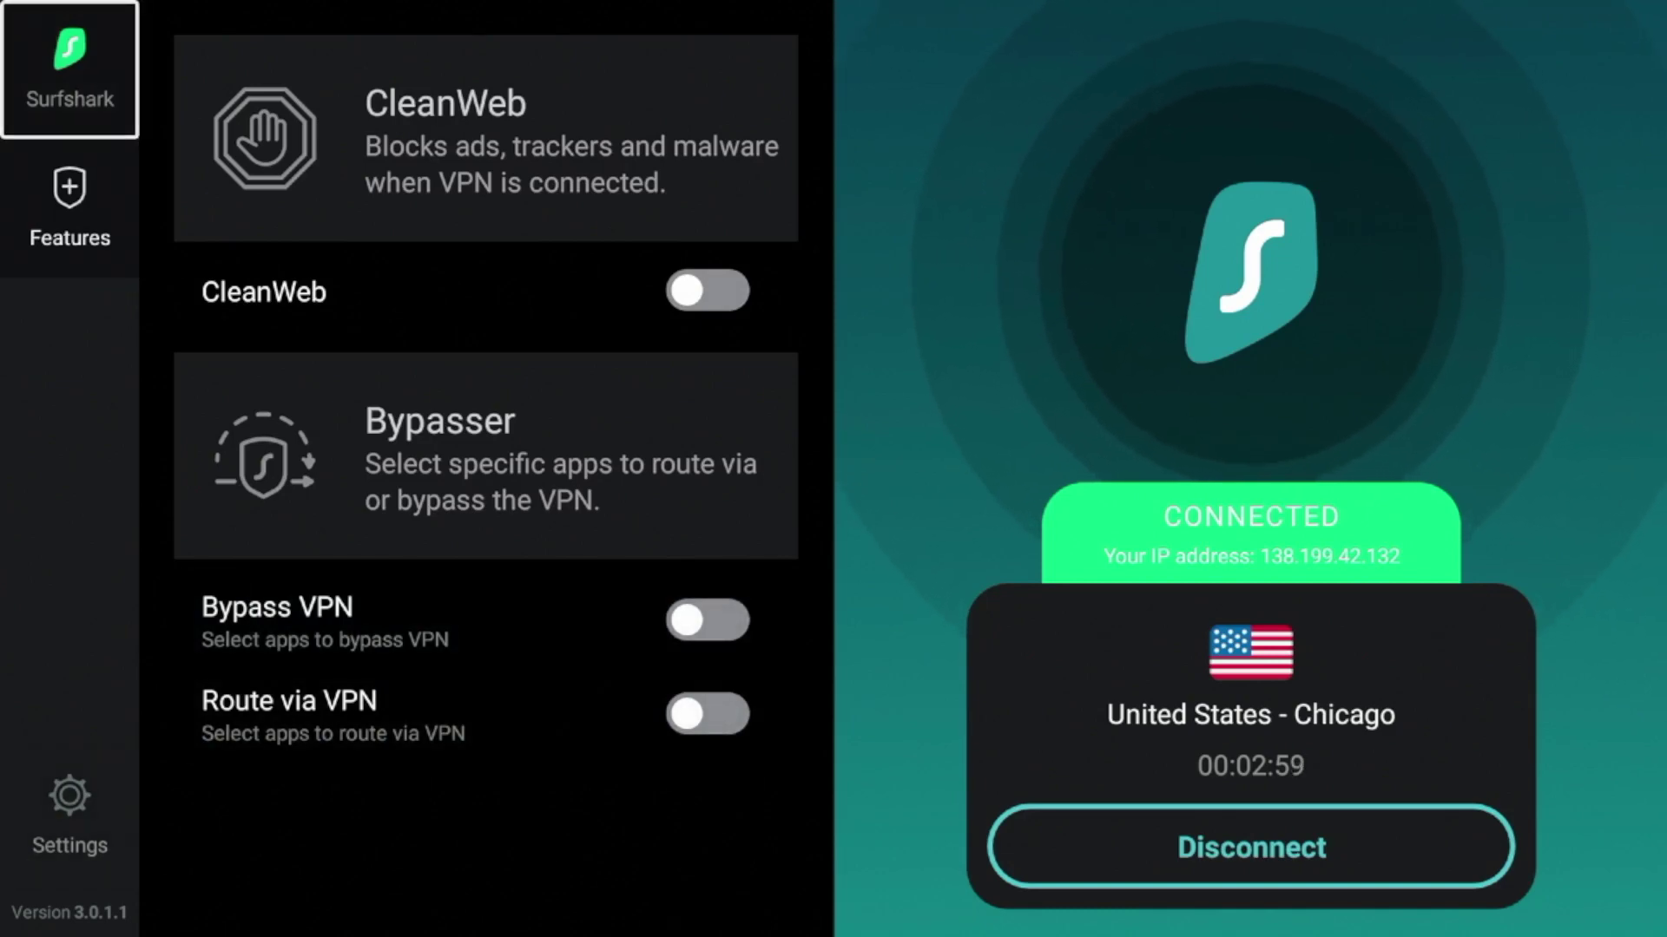
key(Return)
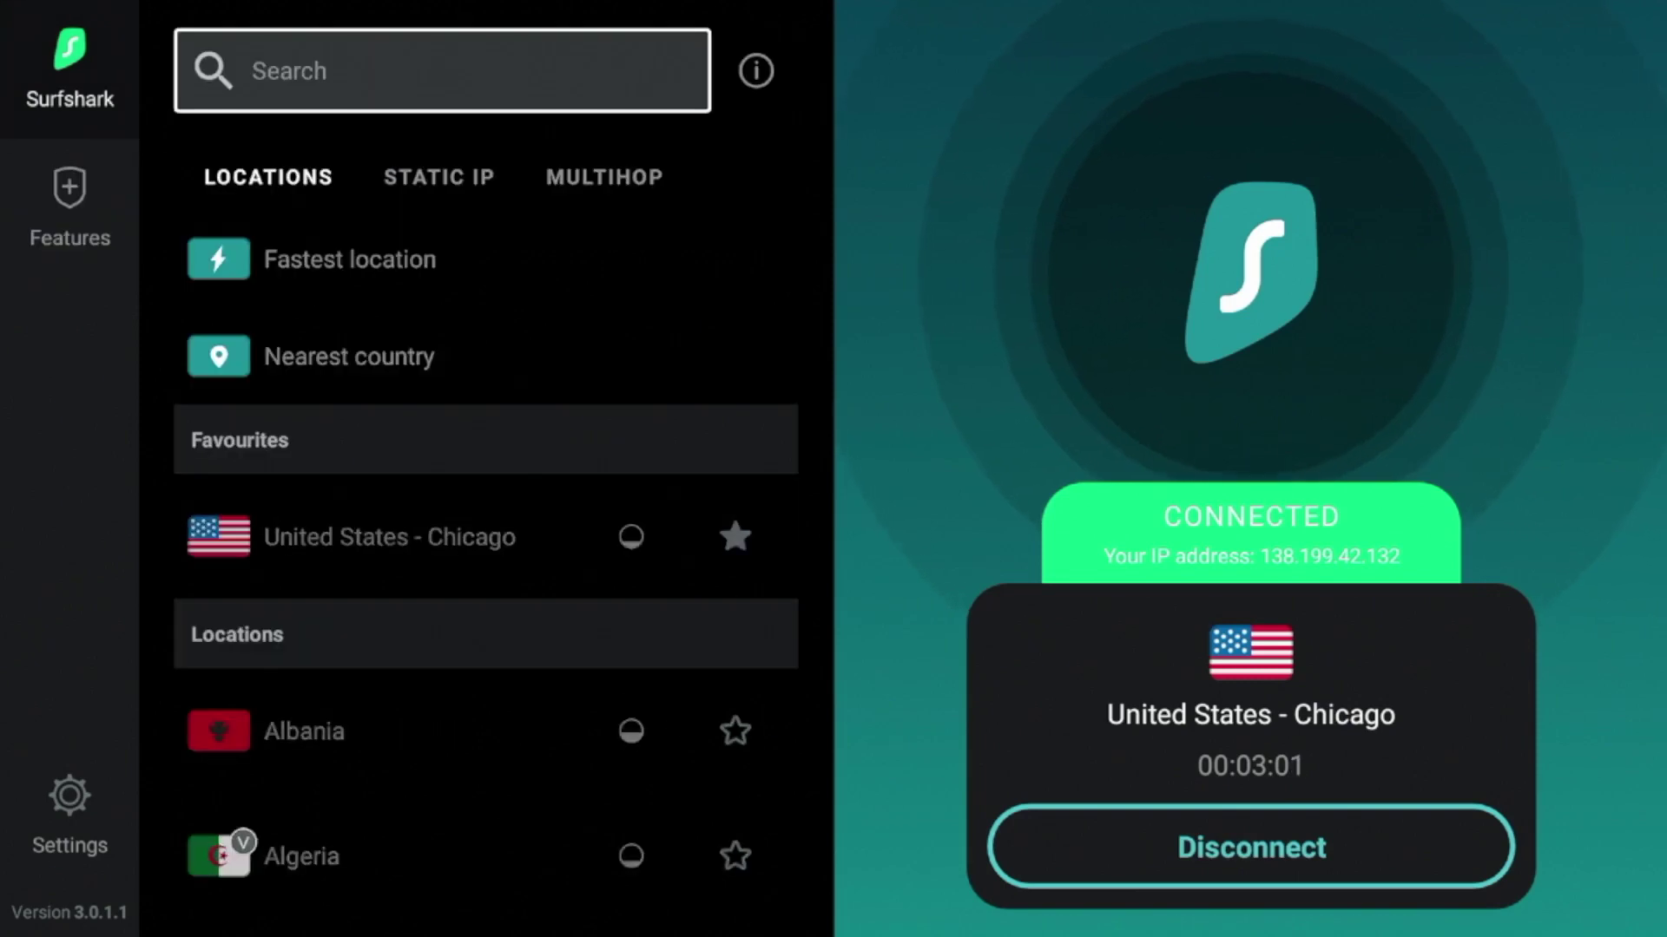
key(Down)
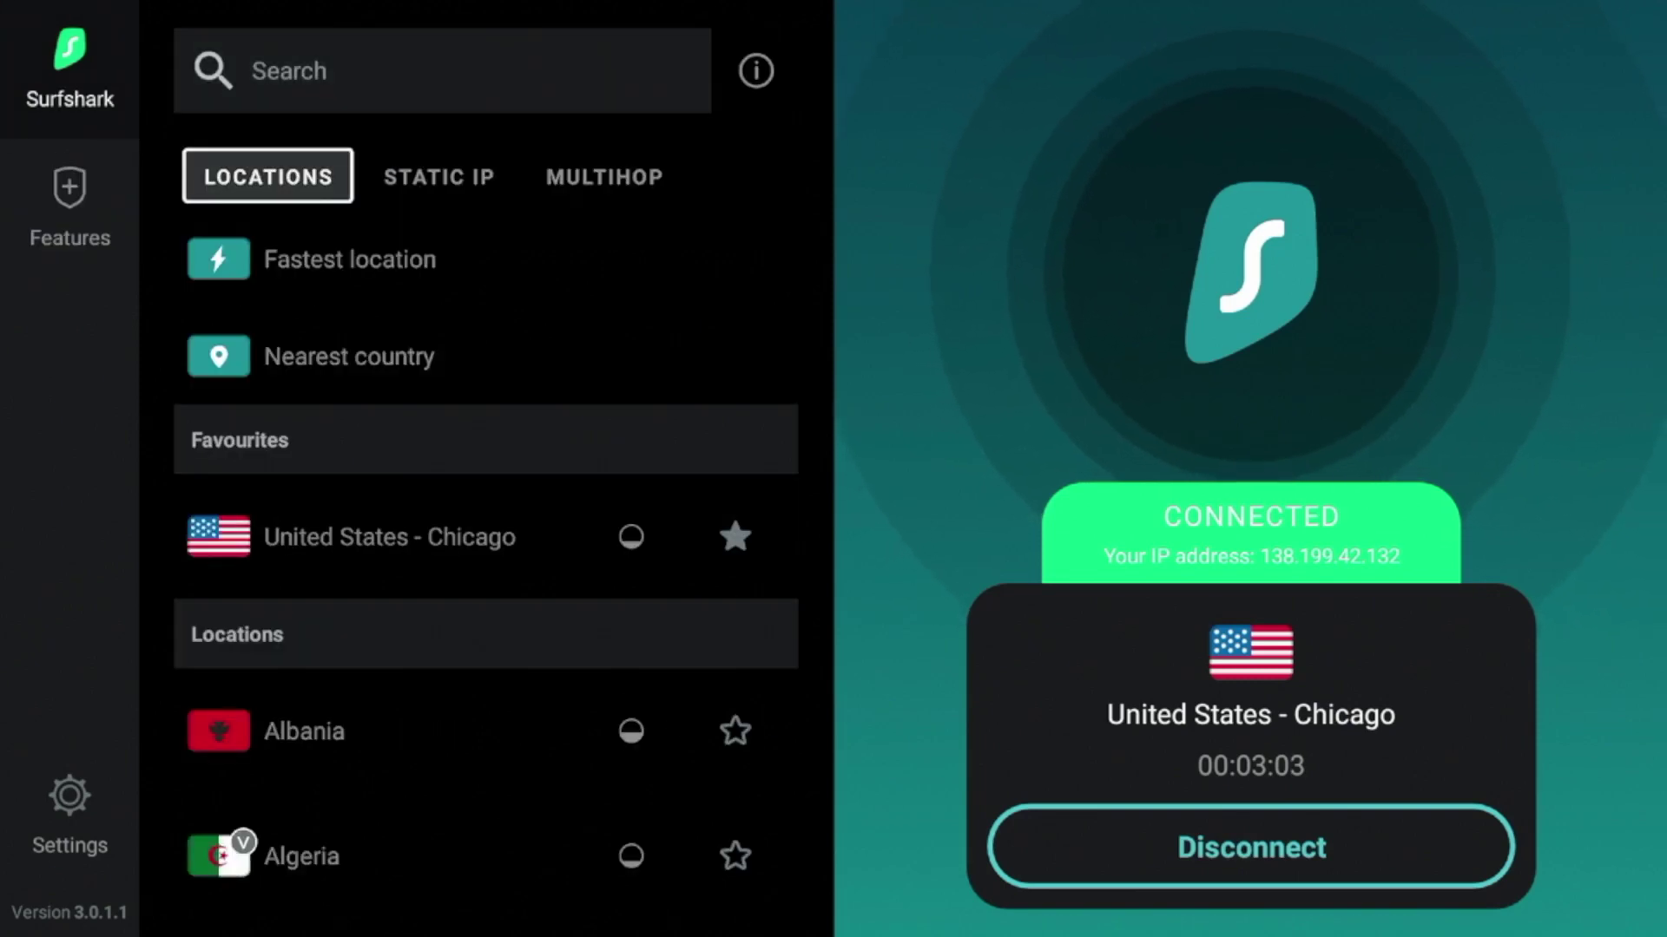
key(Down)
key(Up)
key(Right)
key(Left)
key(Right)
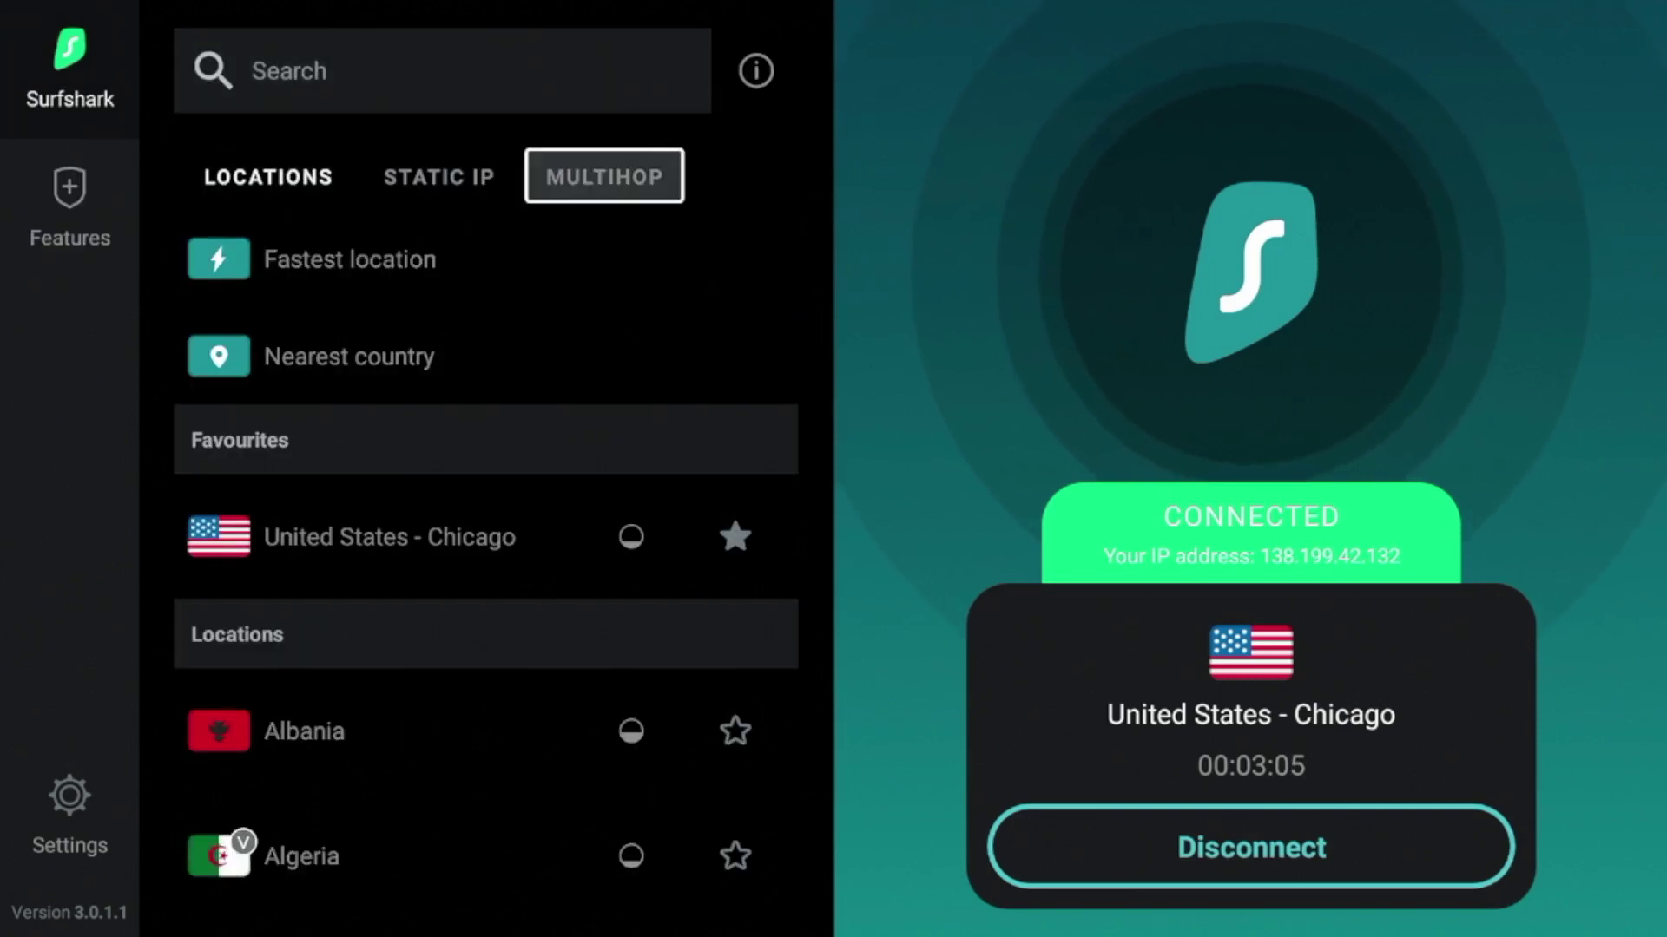
key(Down)
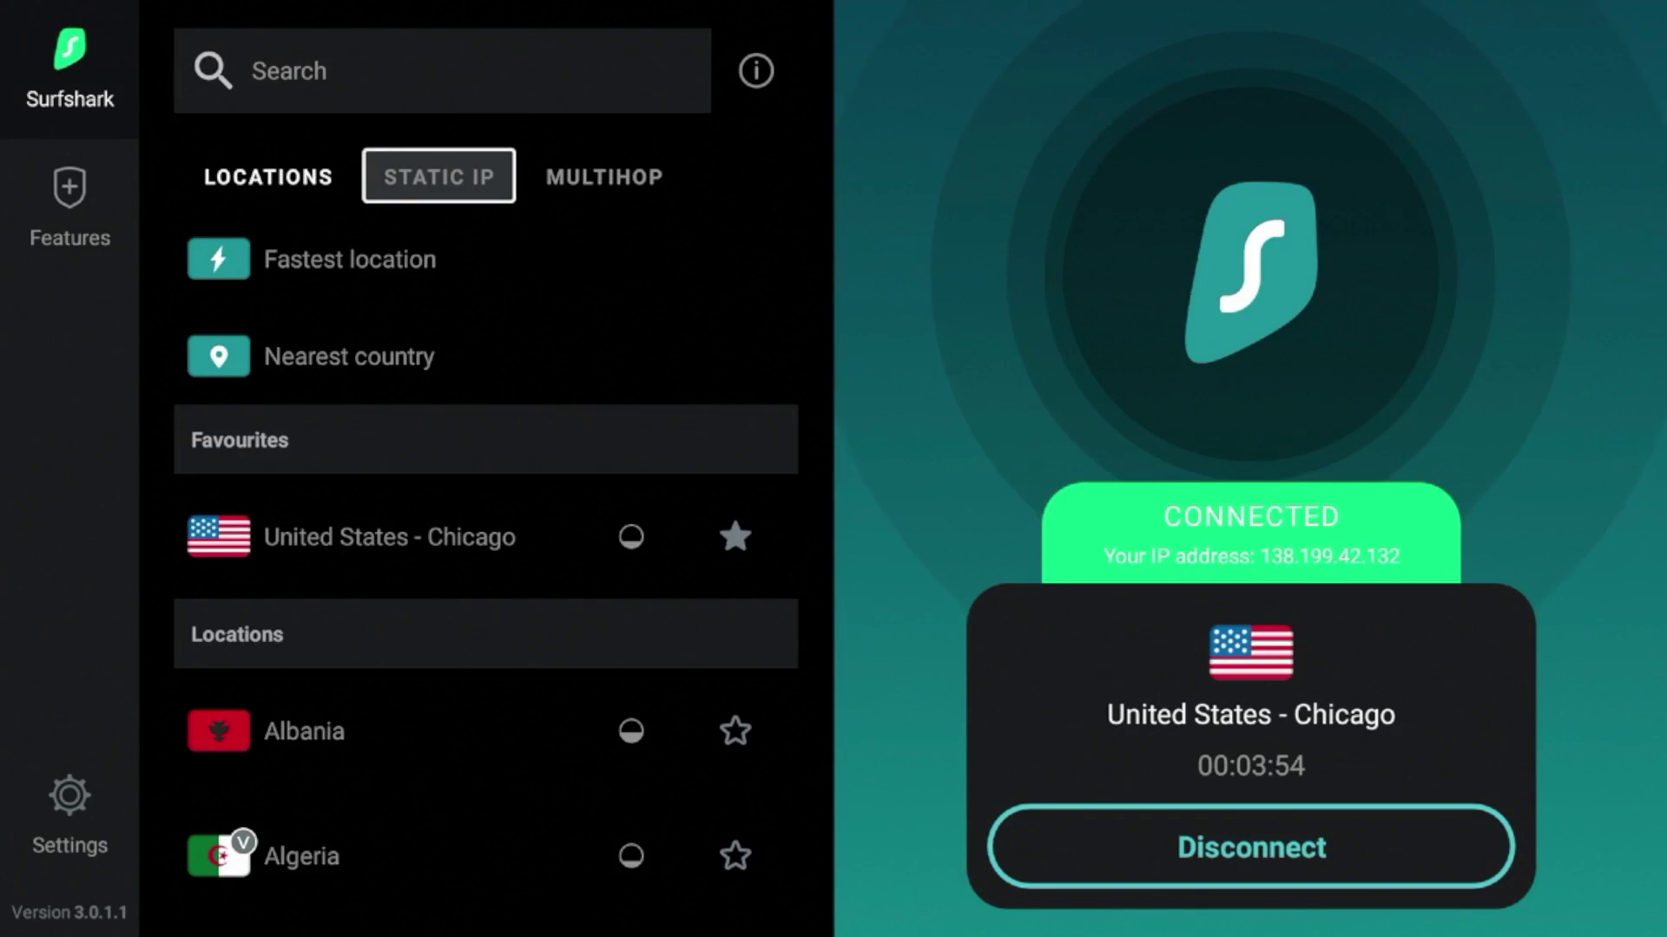
key(Down)
key(Down)
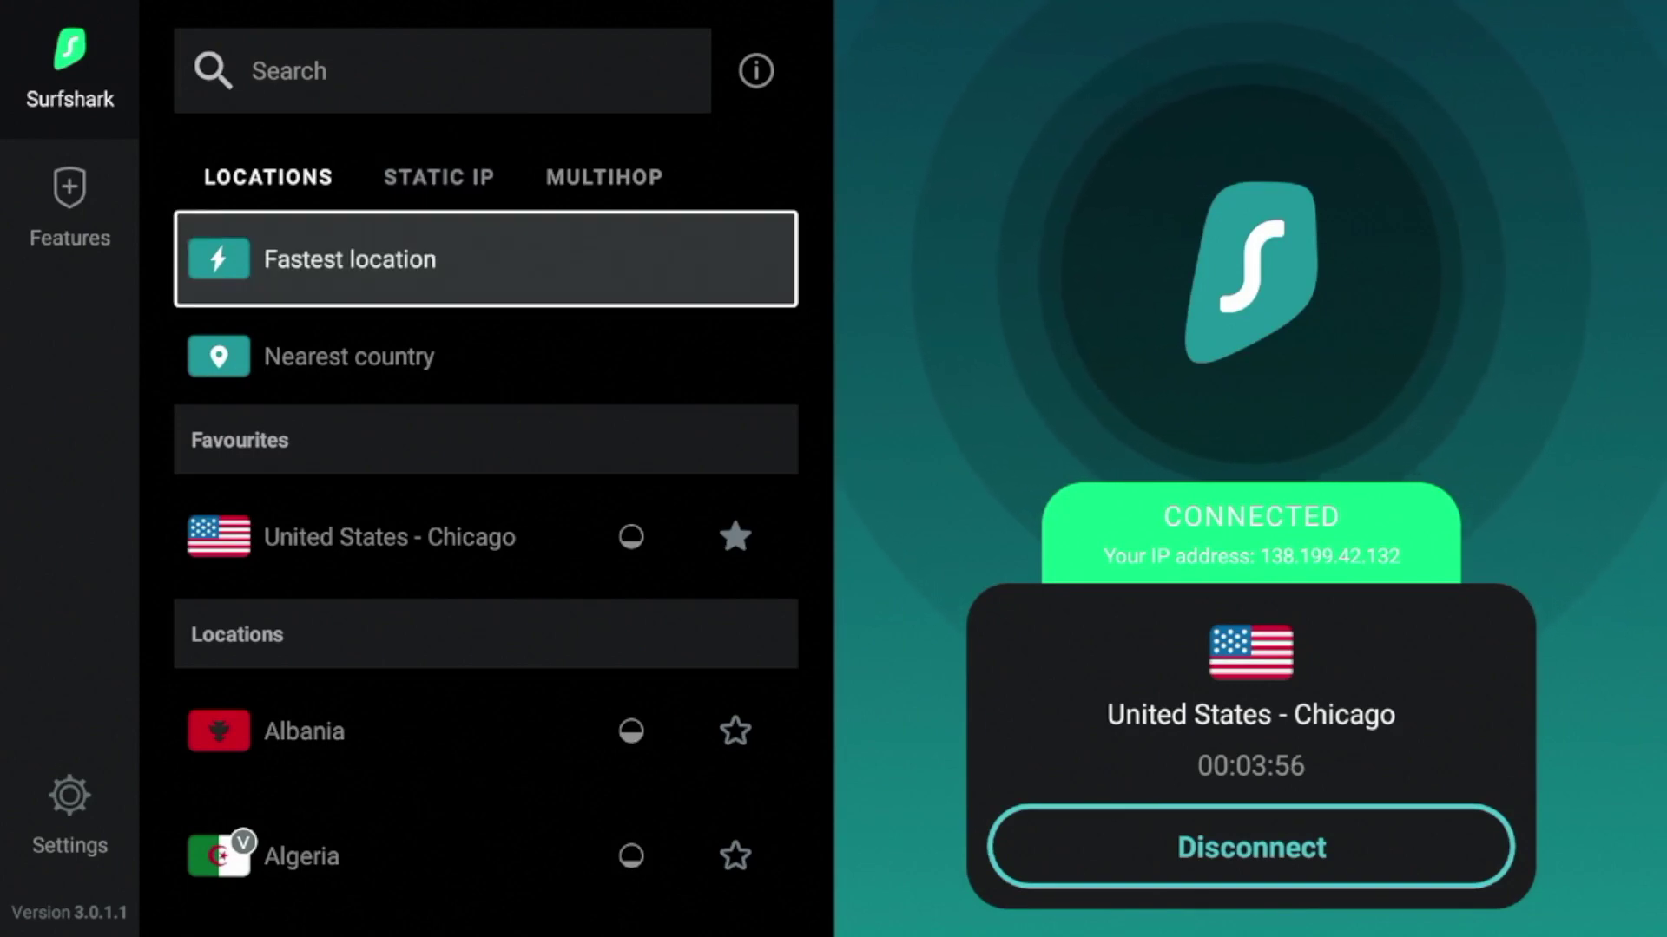
key(Up)
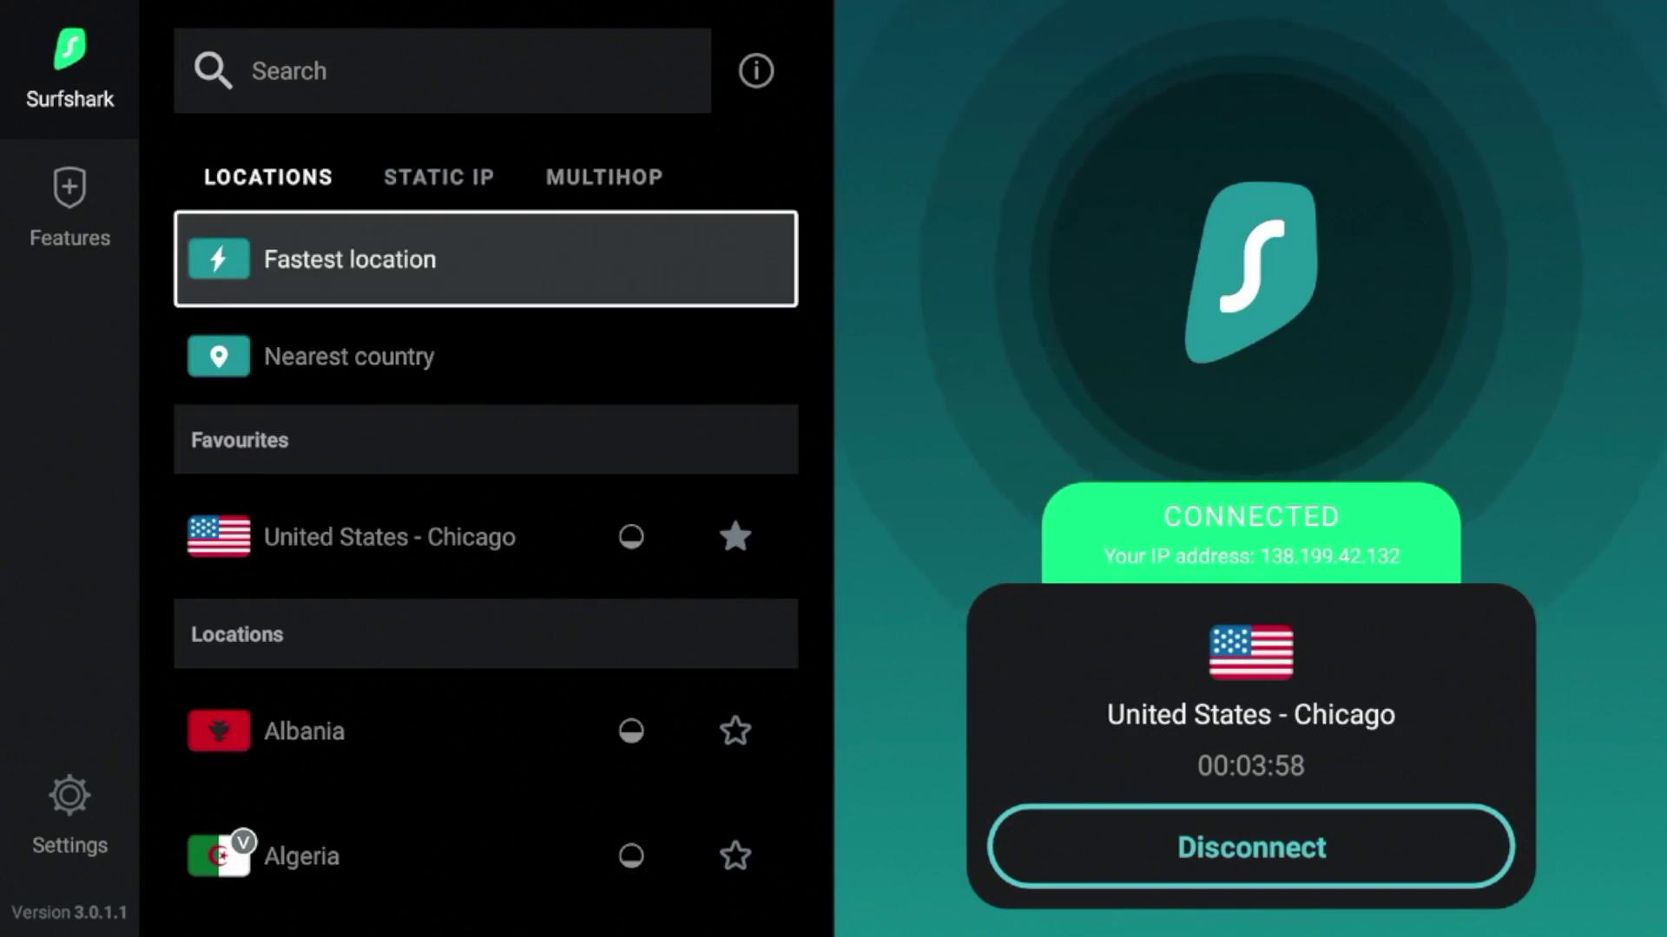